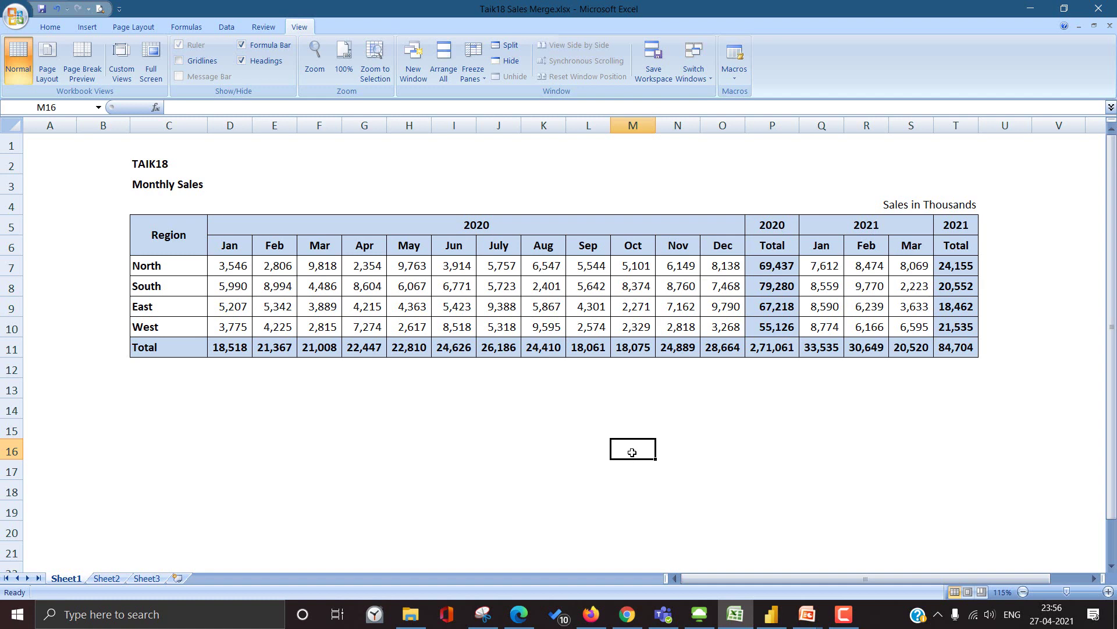
# Review the Excel layout by selecting the merged 2020 and 2021 year headers and their month headers.
pyautogui.click(374, 226)
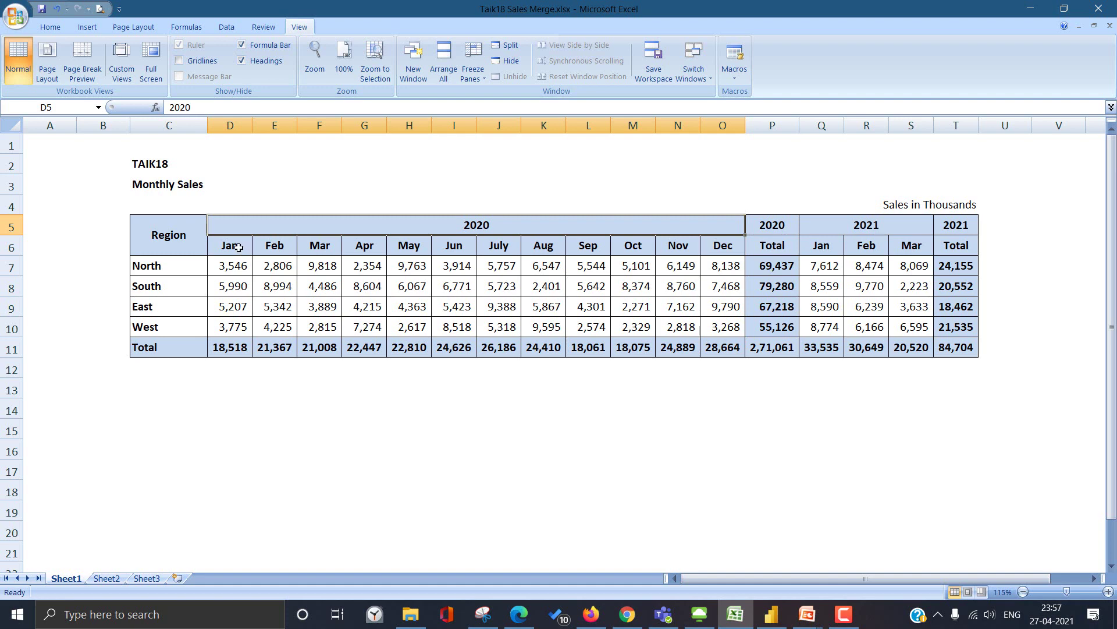
pyautogui.moveTo(238, 248); pyautogui.dragTo(774, 327)
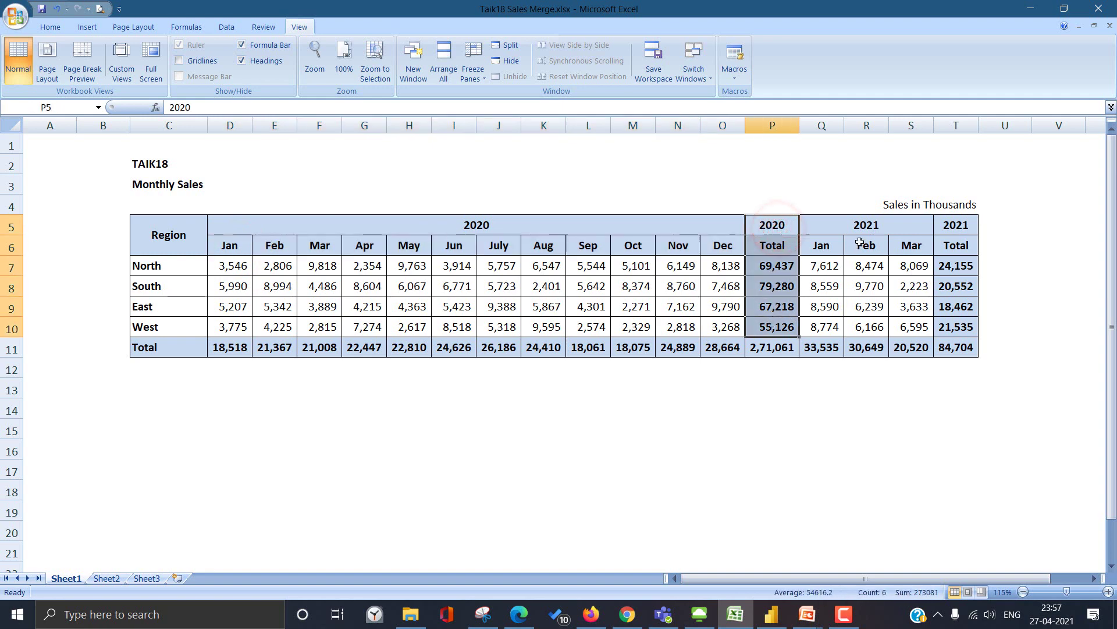
pyautogui.click(841, 225)
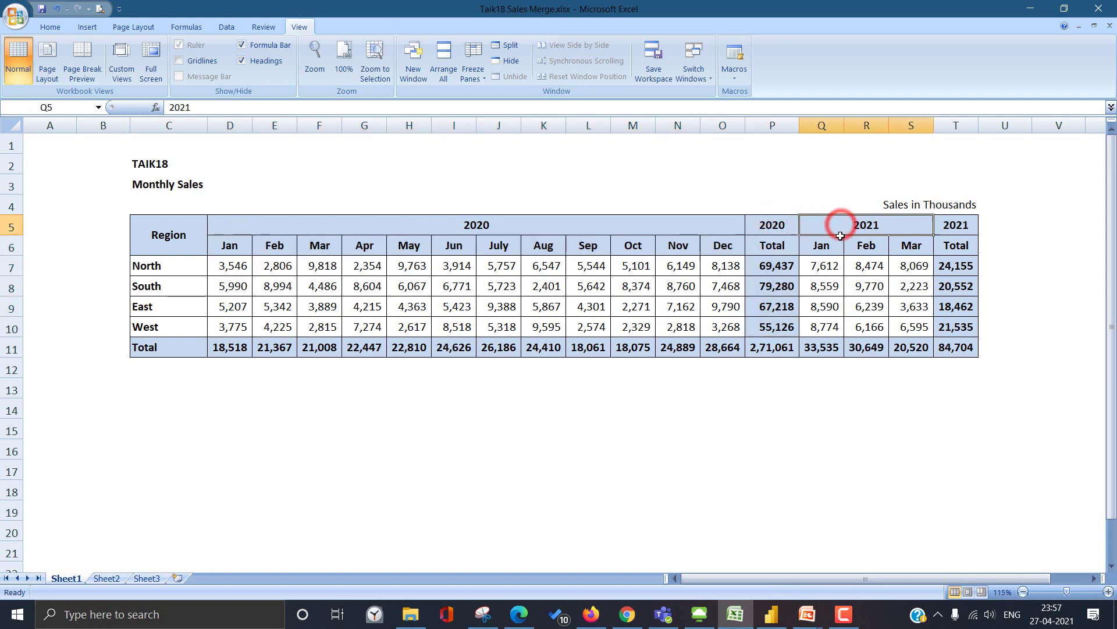
pyautogui.moveTo(841, 236); pyautogui.dragTo(918, 247)
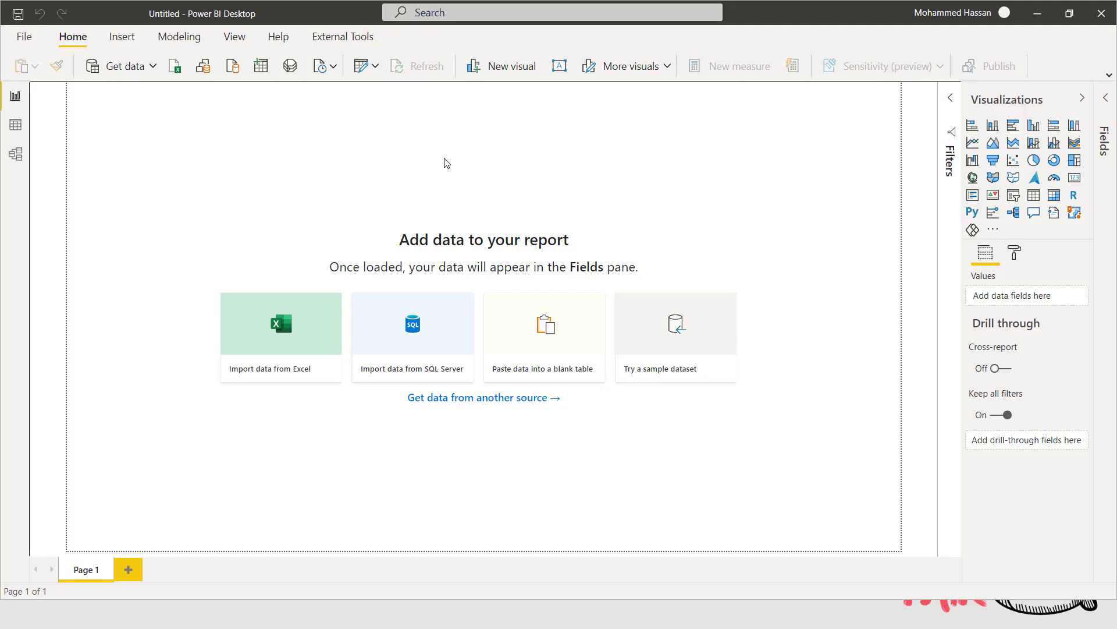
# Import from Excel by opening Taik18 Sales Merge.xlsx in the 5. PowerBI folder.
pyautogui.click(153, 66)
pyautogui.click(136, 124)
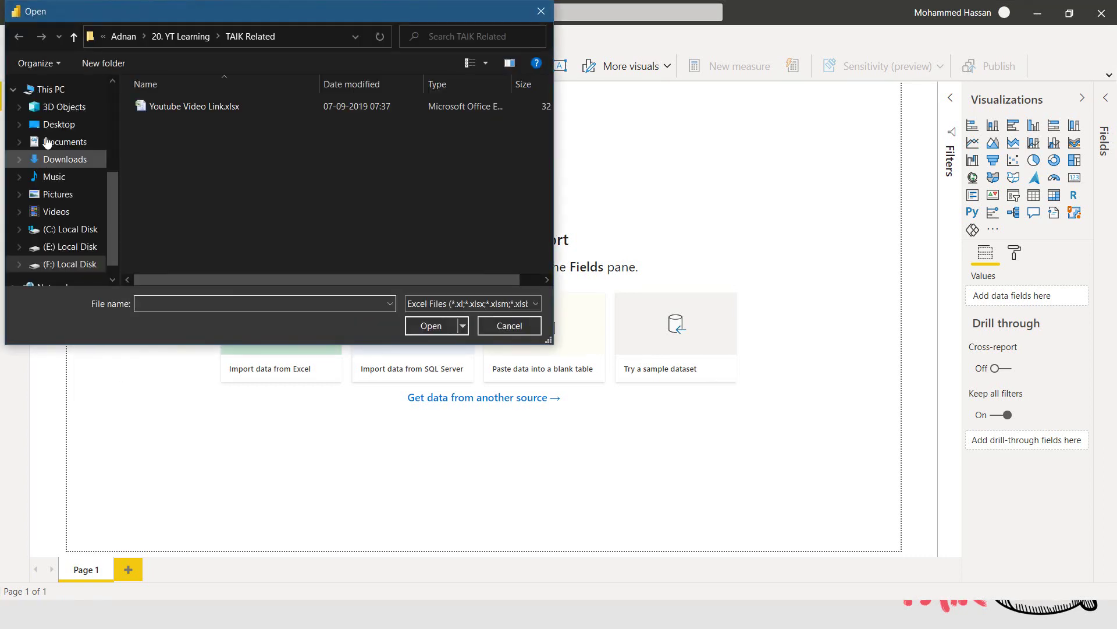
pyautogui.scroll(3, 58, 151)
pyautogui.click(68, 83)
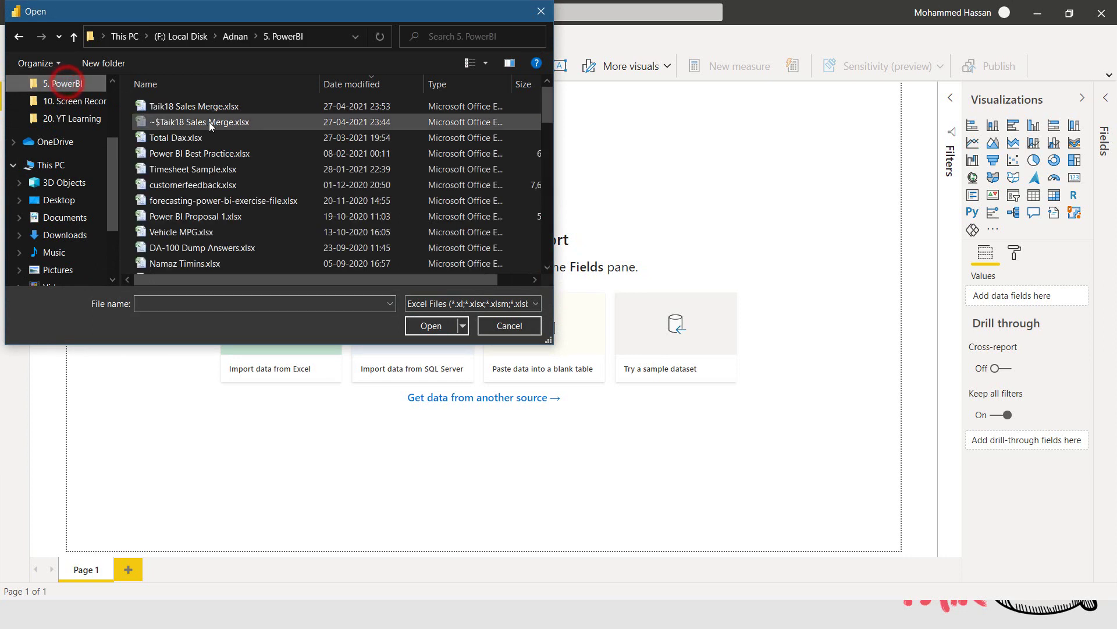
pyautogui.doubleClick(187, 107)
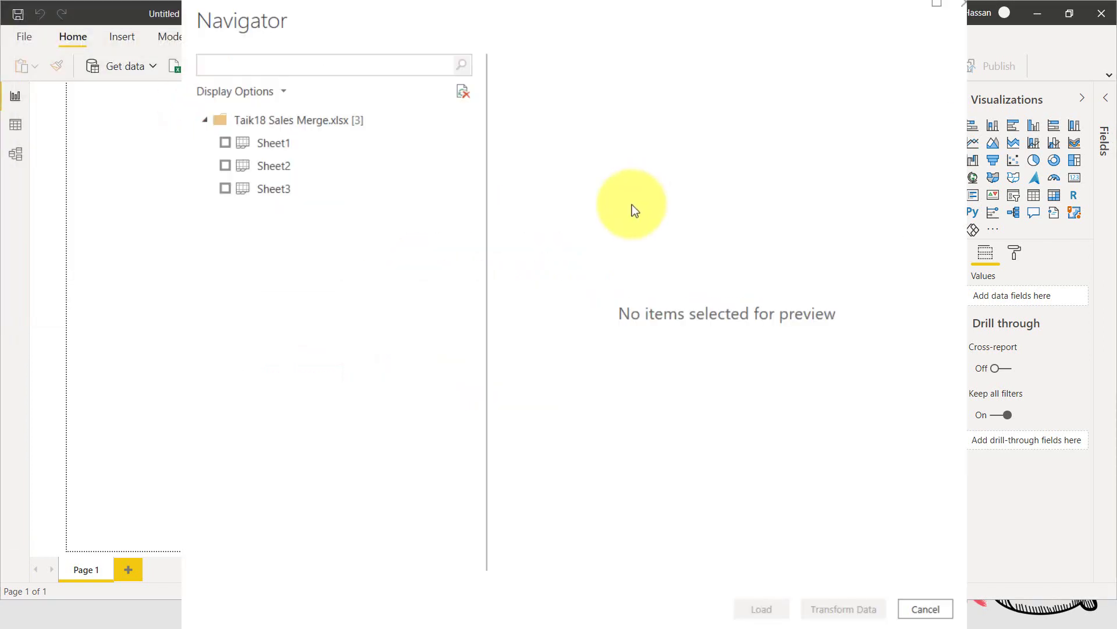
# Compare the Sheet1 and Sheet1 (2) previews, then load Sheet1 (2) into Power Query.
pyautogui.click(276, 146)
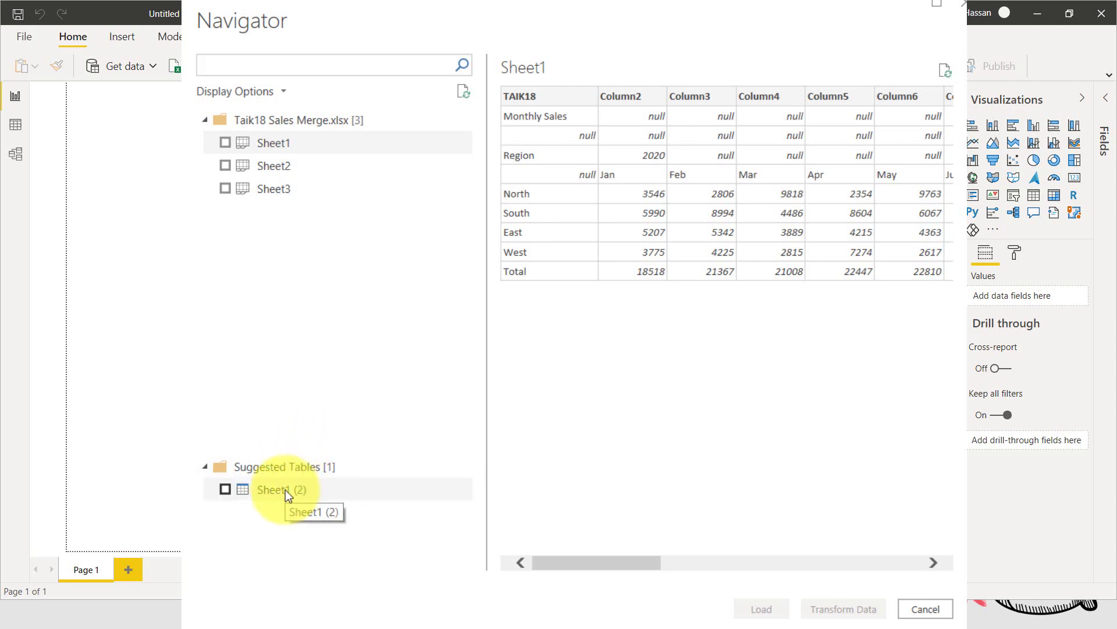
pyautogui.click(266, 491)
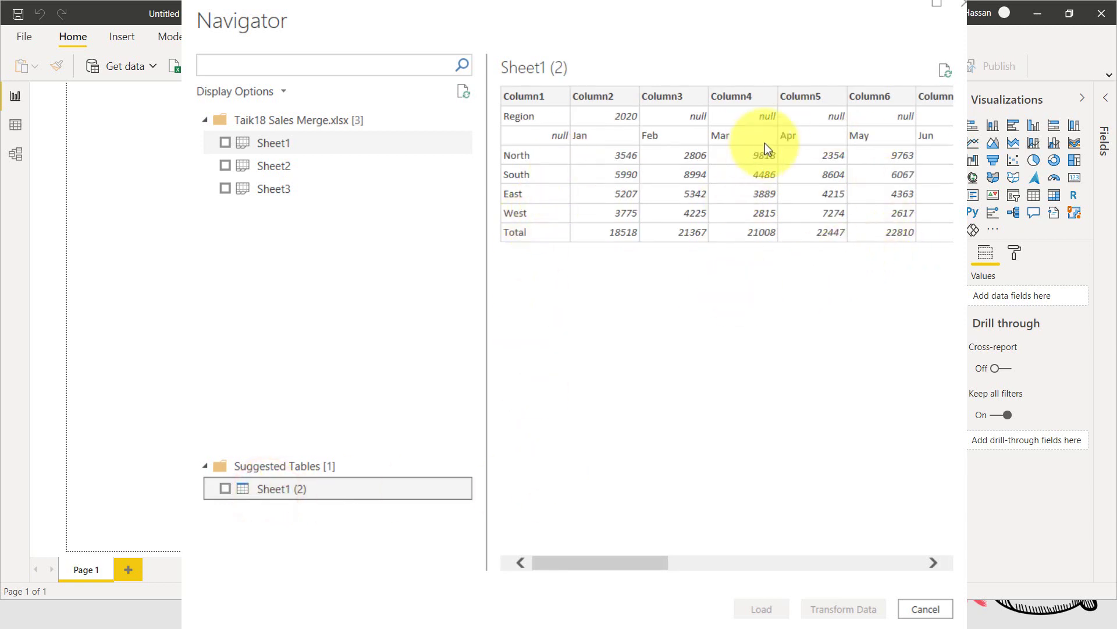
pyautogui.click(278, 143)
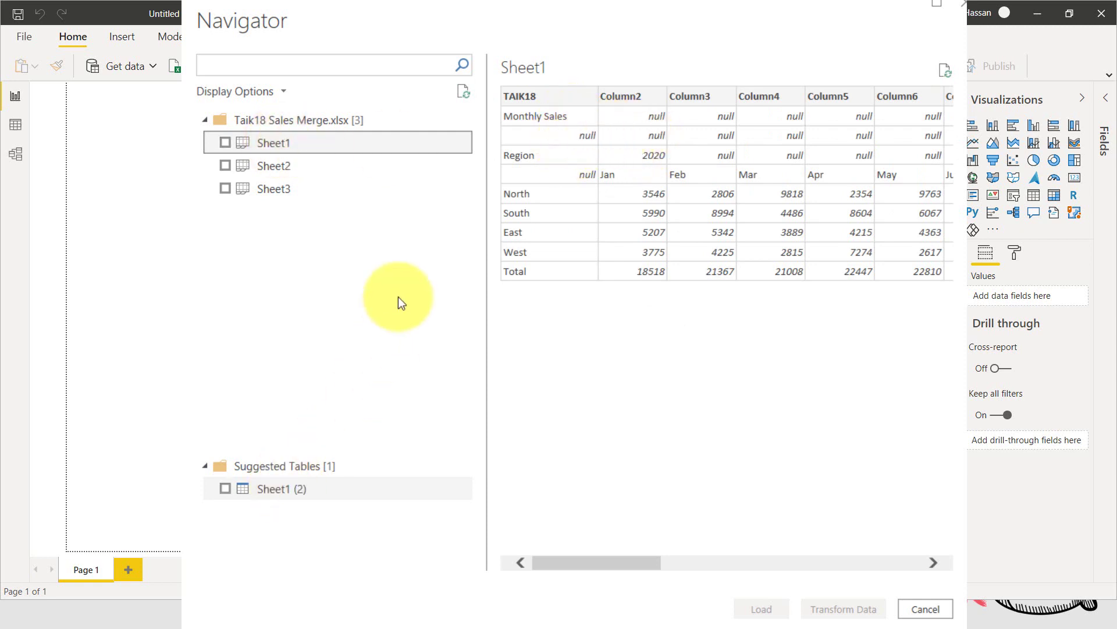
pyautogui.click(265, 492)
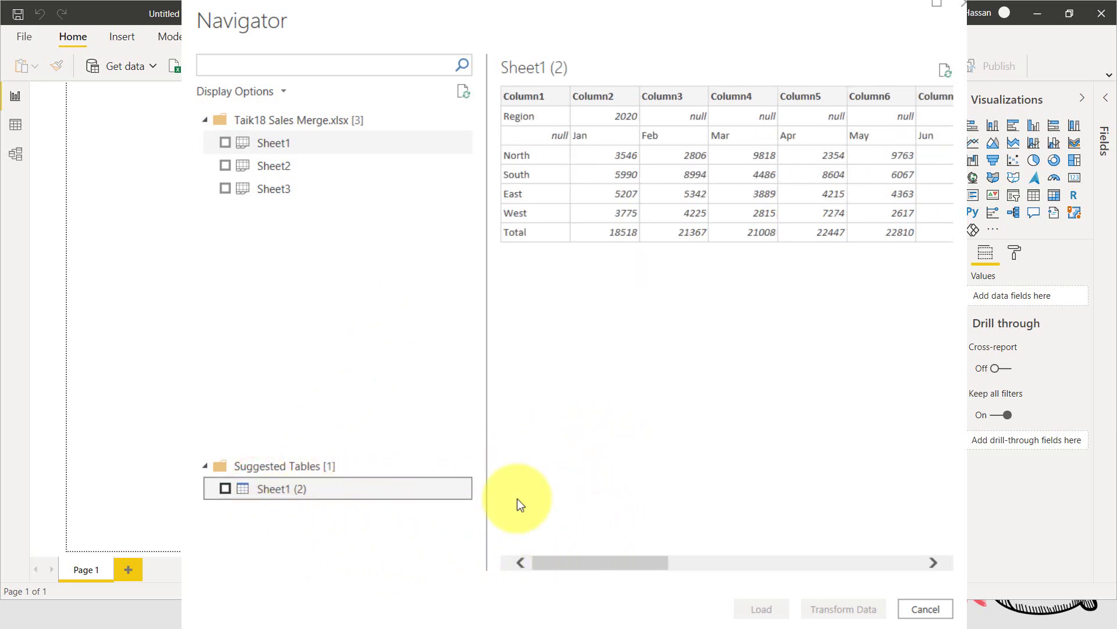
pyautogui.moveTo(596, 561); pyautogui.dragTo(512, 567)
pyautogui.click(226, 488)
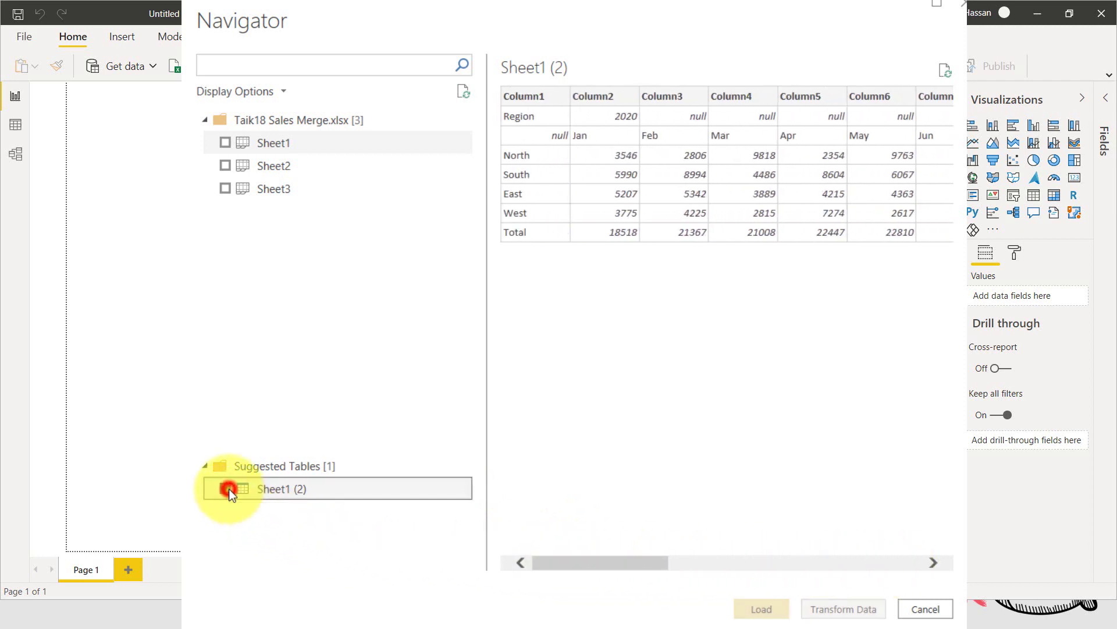
pyautogui.click(838, 610)
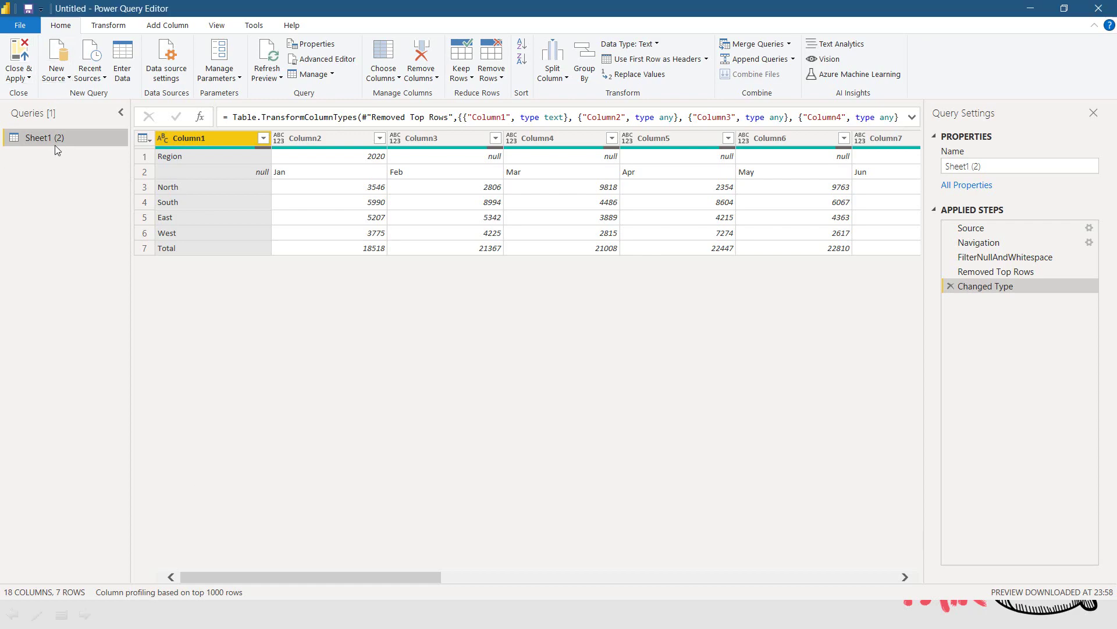
# Duplicate the Sheet1 (2) query and rename the copy MonthlySales.
pyautogui.rightClick(58, 201)
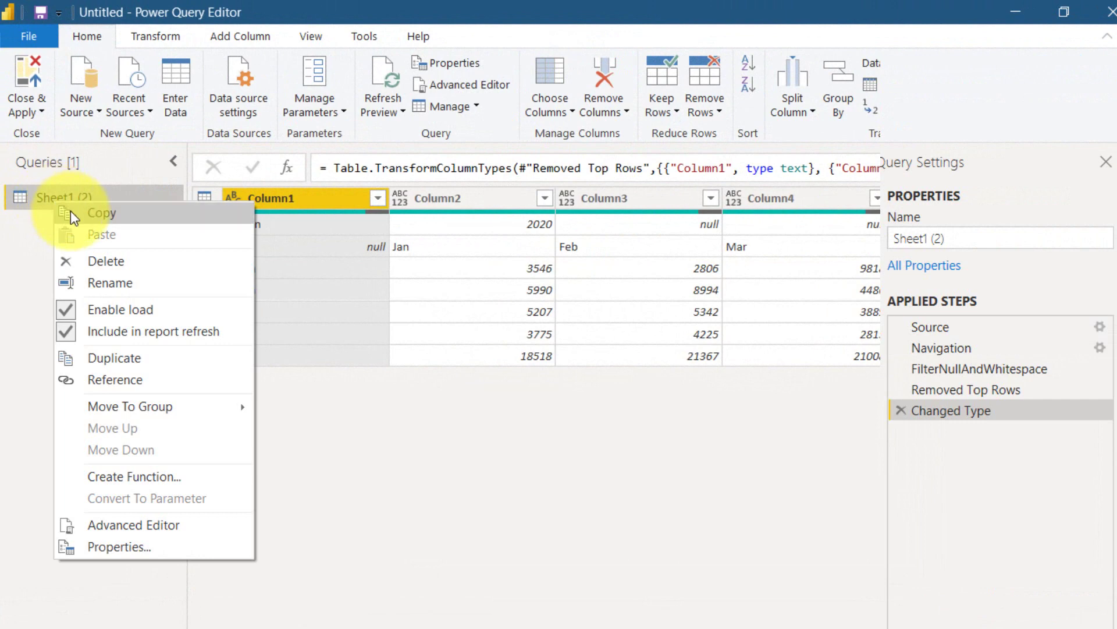
pyautogui.click(116, 357)
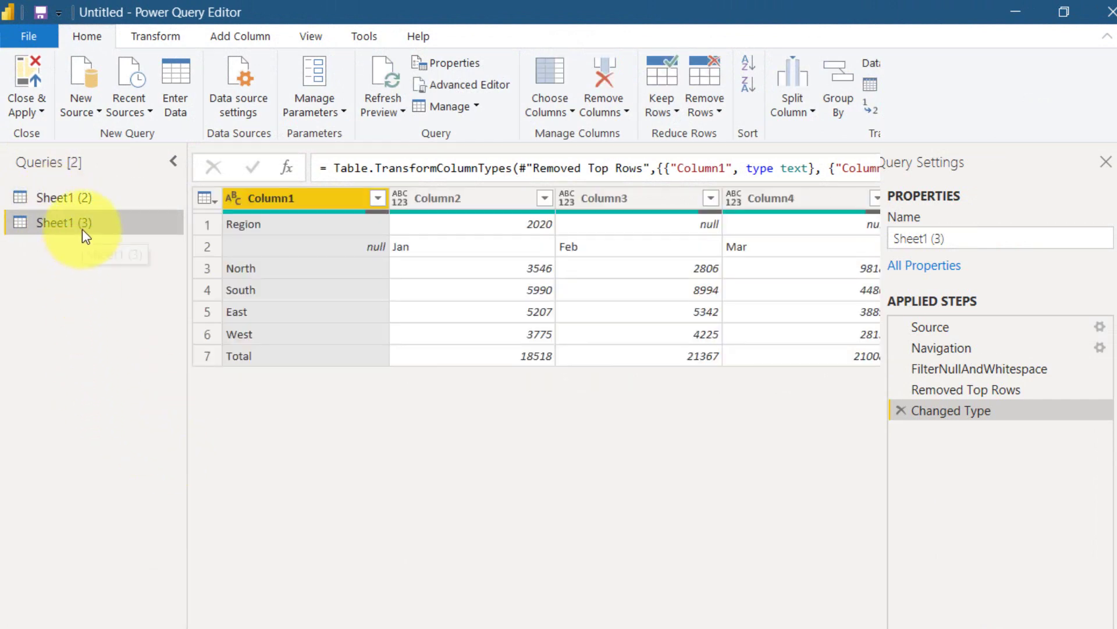
pyautogui.click(973, 238)
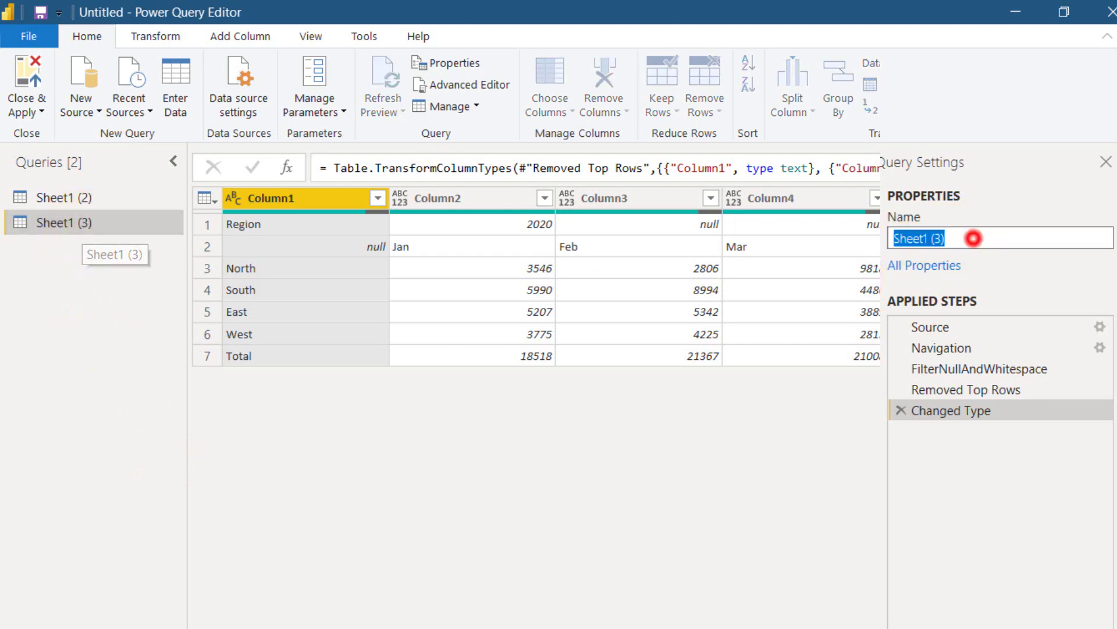
pyautogui.write('MonthlySales')
pyautogui.press('Return')
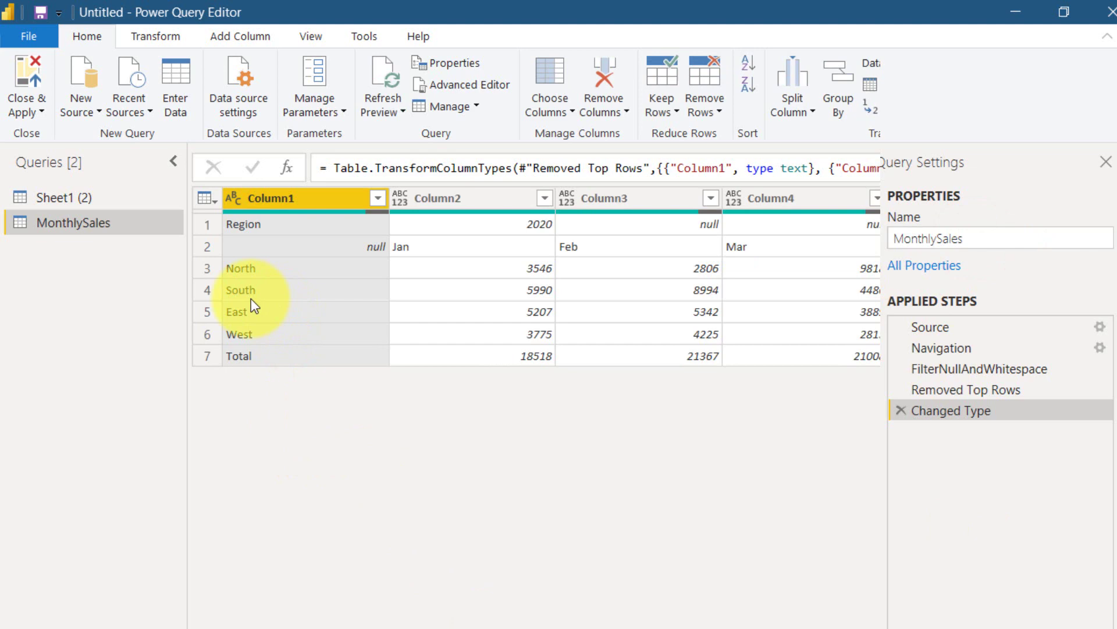
# Inspect rows 1–3 of the MonthlySales table with the Transform commands showing.
pyautogui.click(210, 227)
pyautogui.click(208, 249)
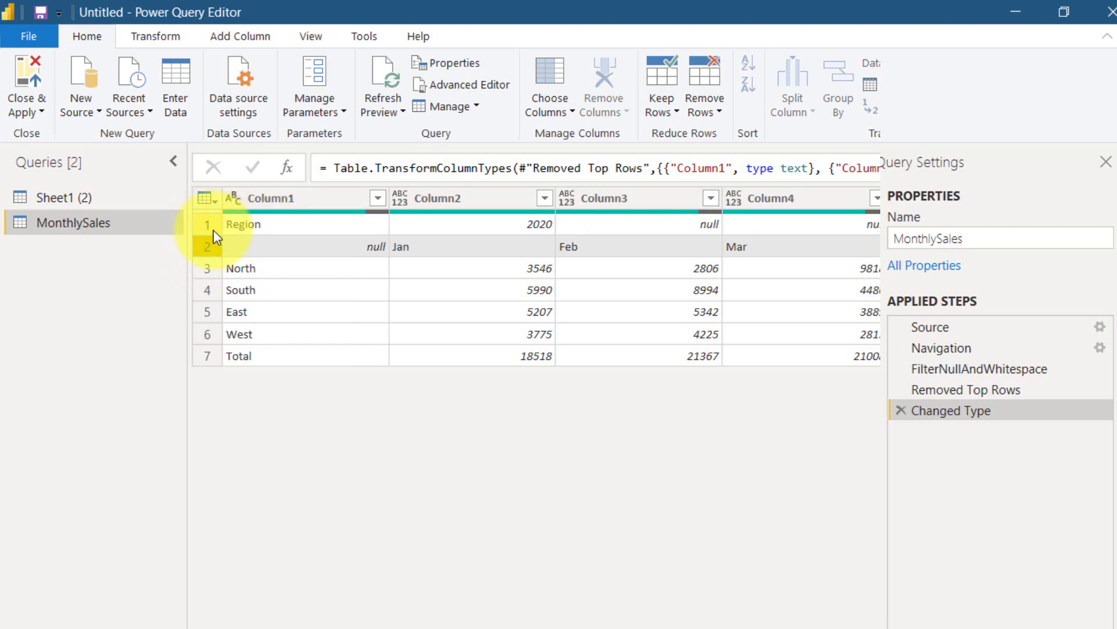
pyautogui.click(180, 42)
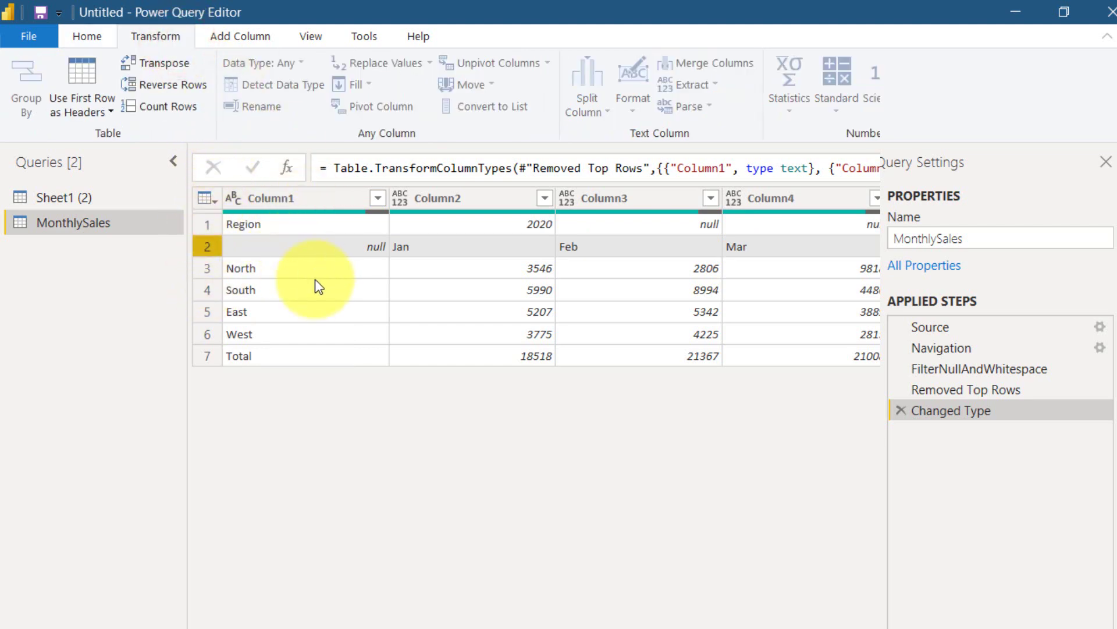
pyautogui.click(338, 272)
# Transpose MonthlySales and fill Column1 down with 2020/2021, comparing the Transposed and Filled Down steps.
pyautogui.click(163, 62)
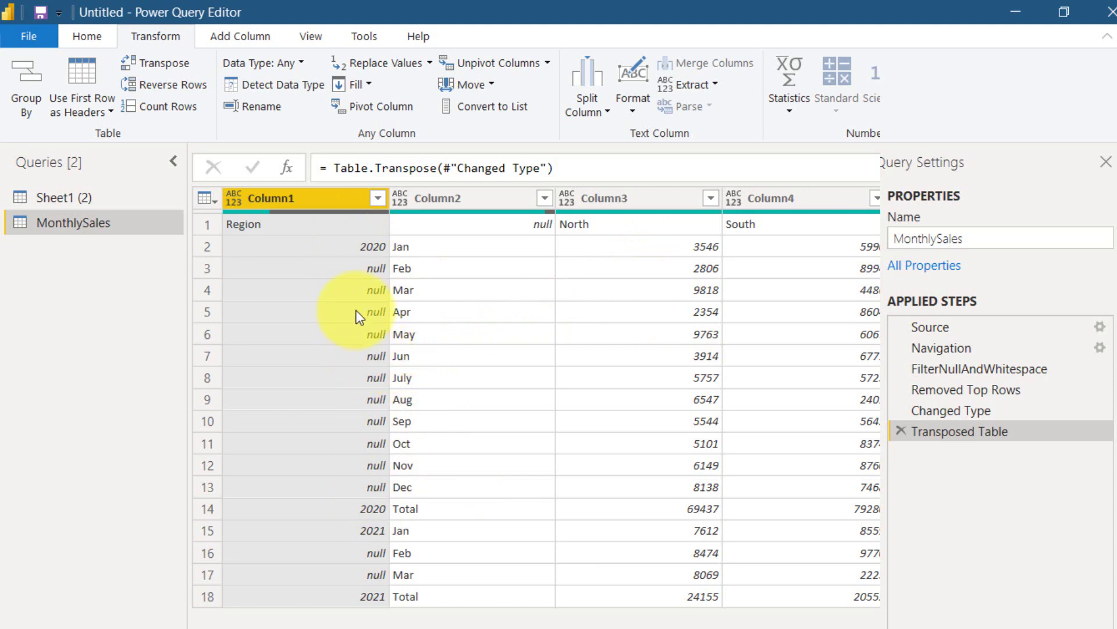
pyautogui.click(353, 271)
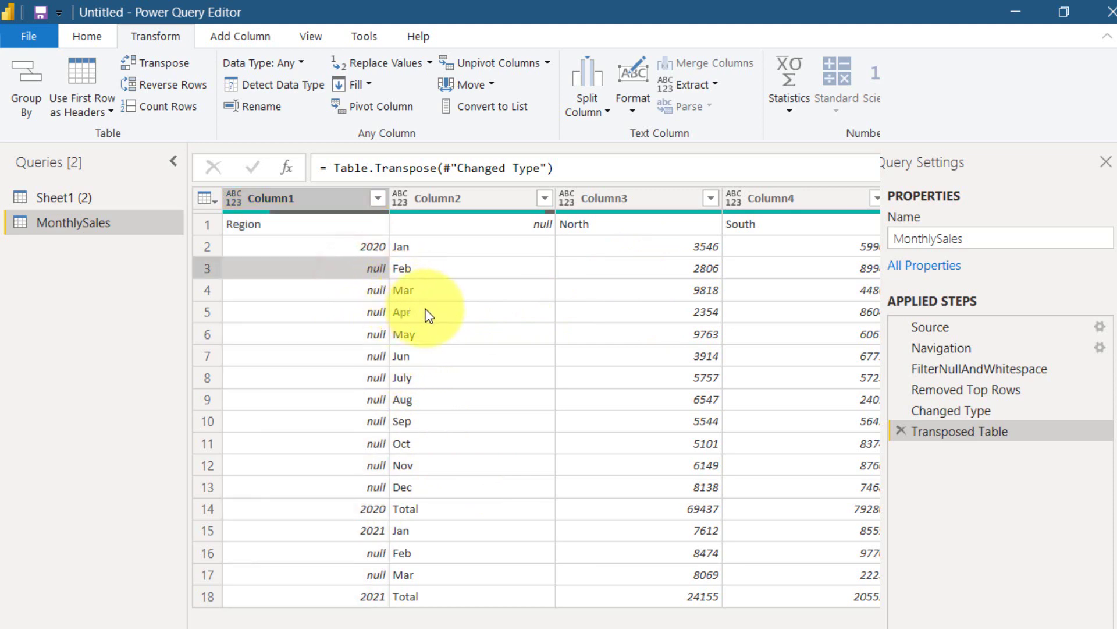
pyautogui.click(333, 202)
pyautogui.rightClick(333, 201)
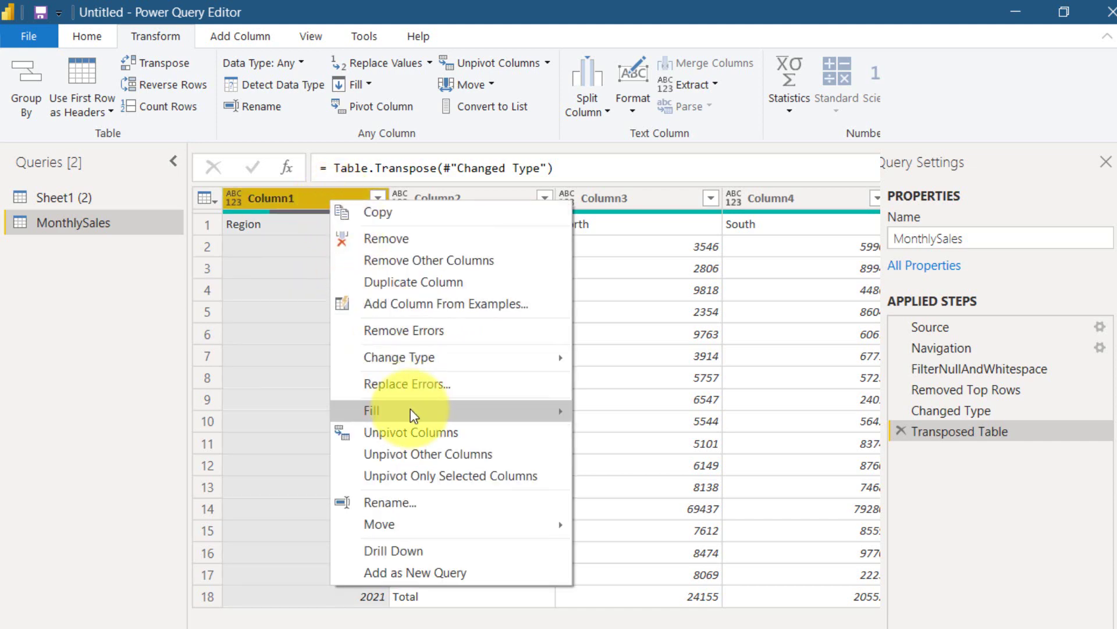
pyautogui.moveTo(413, 415)
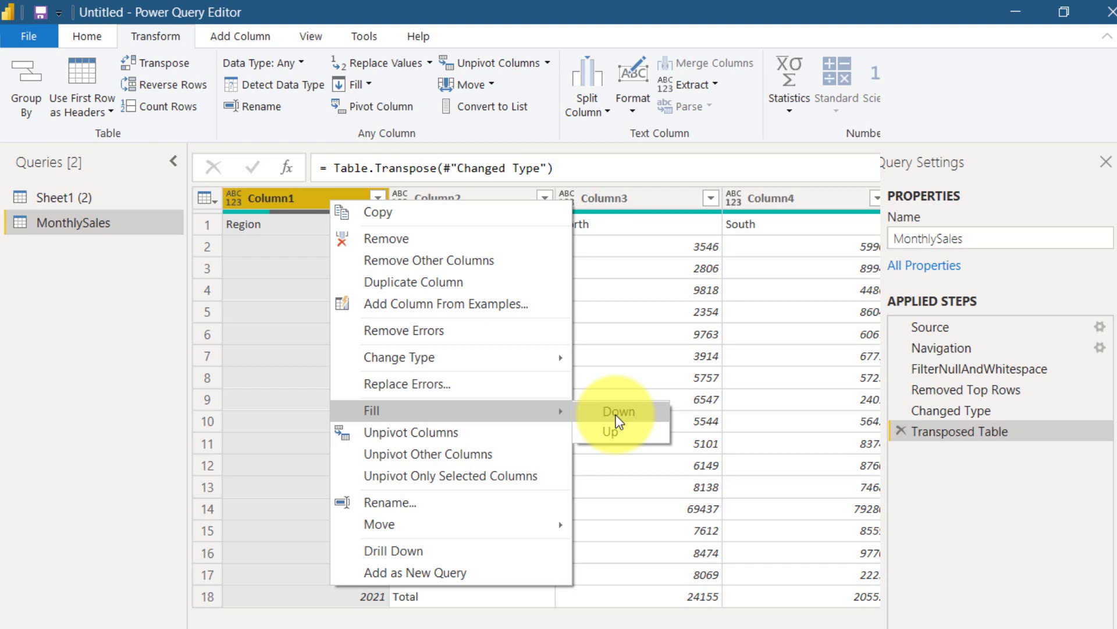
pyautogui.click(638, 414)
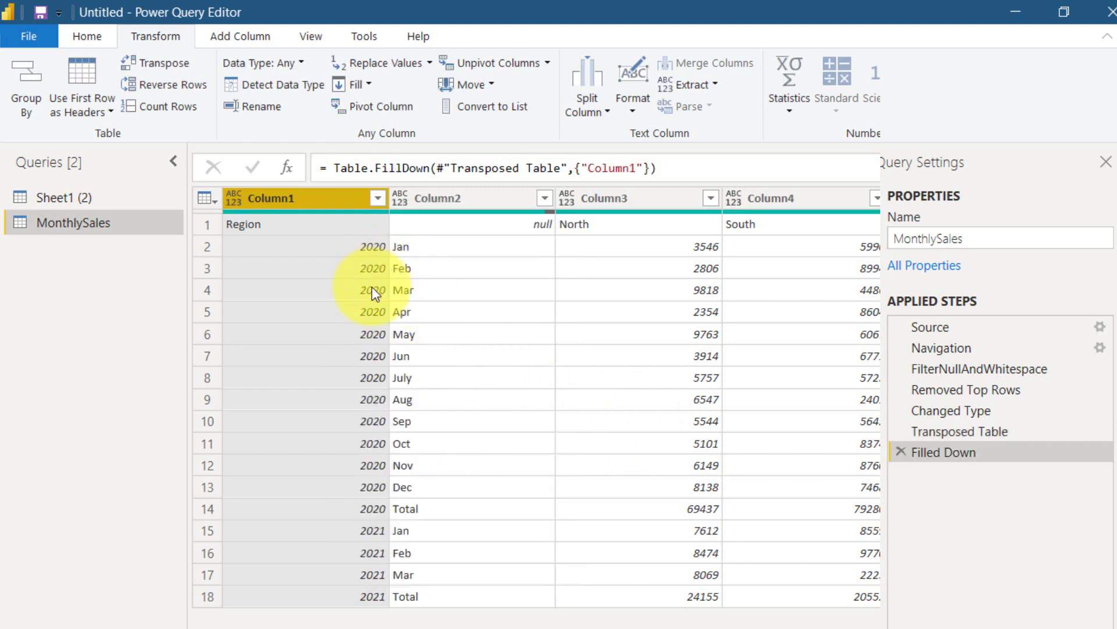
pyautogui.click(962, 436)
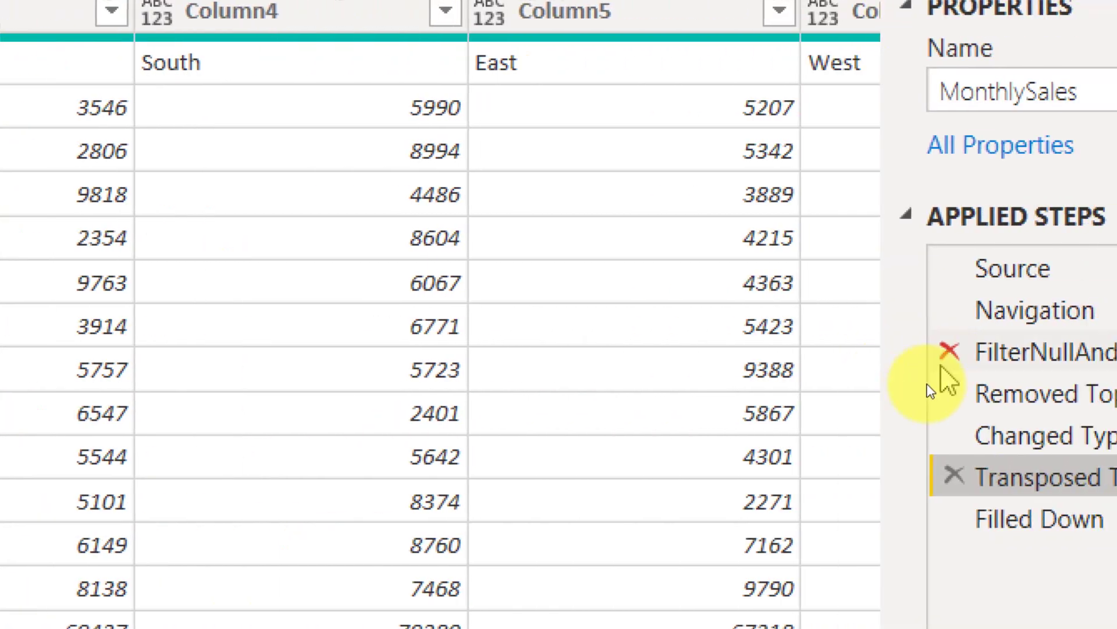
pyautogui.click(1039, 517)
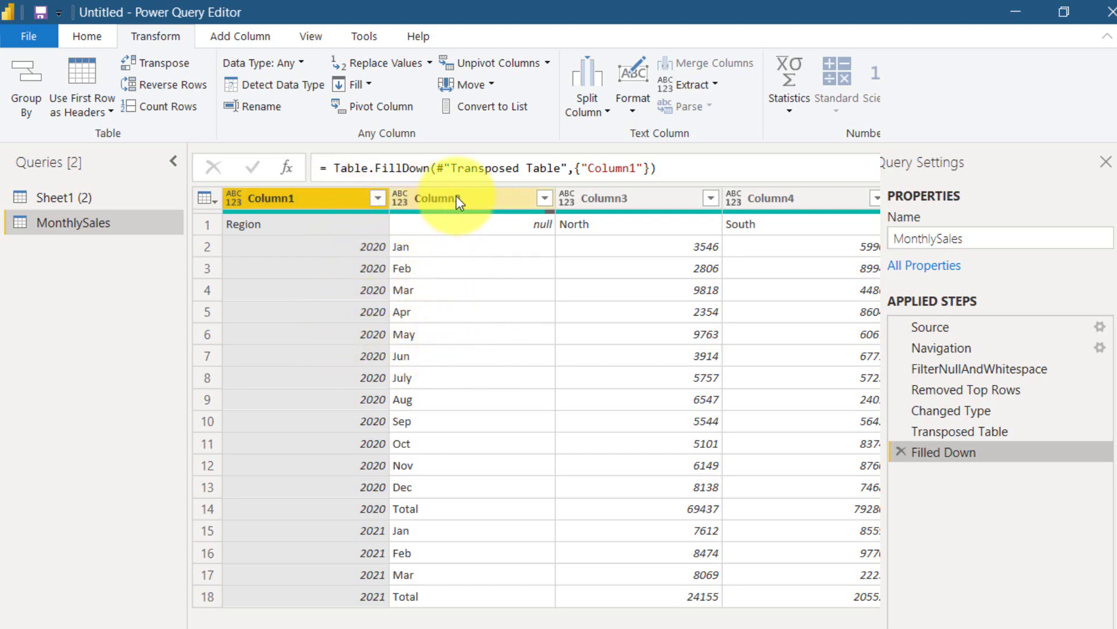
# Merge Column1 and Column2 with a custom '-' separator into a column named Merged.
pyautogui.keyDown('ctrl'); pyautogui.click(437, 199); pyautogui.keyUp('ctrl')
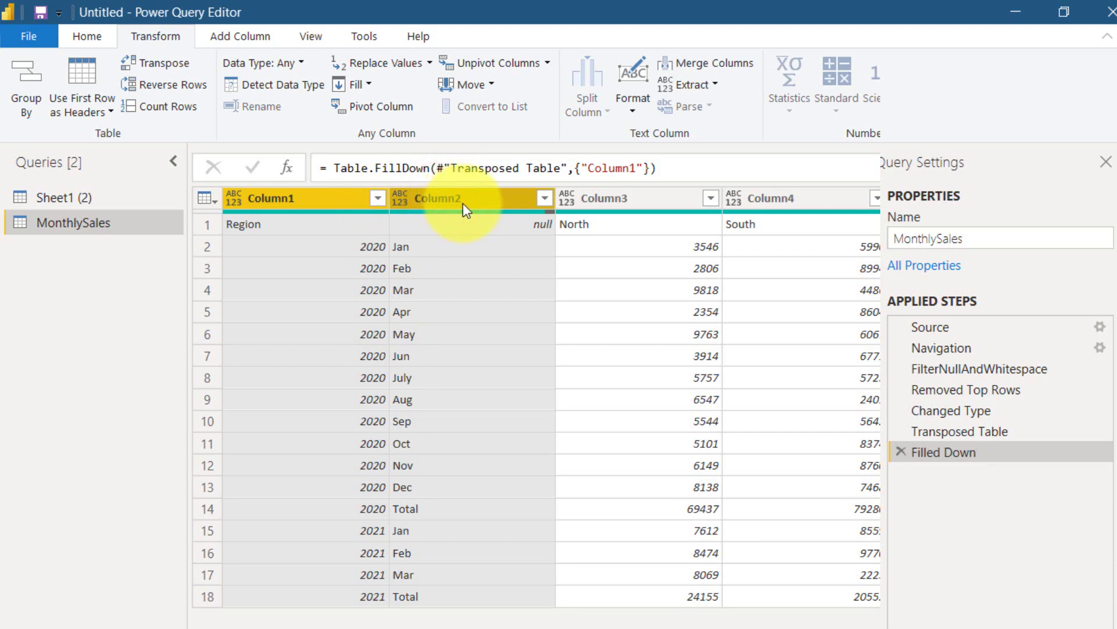
pyautogui.rightClick(464, 208)
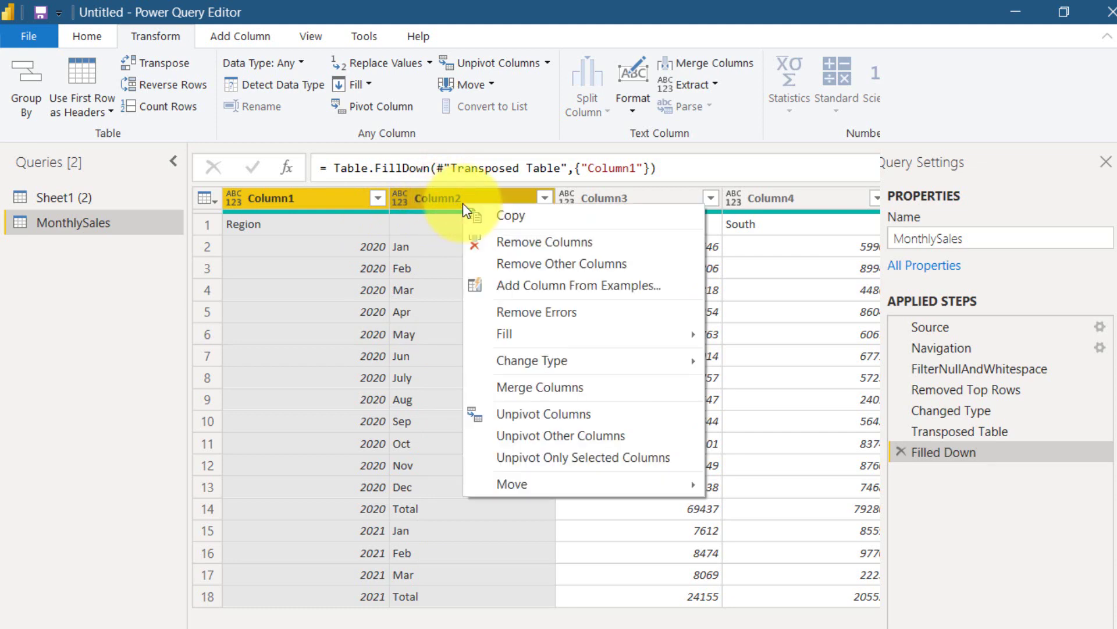
pyautogui.click(619, 384)
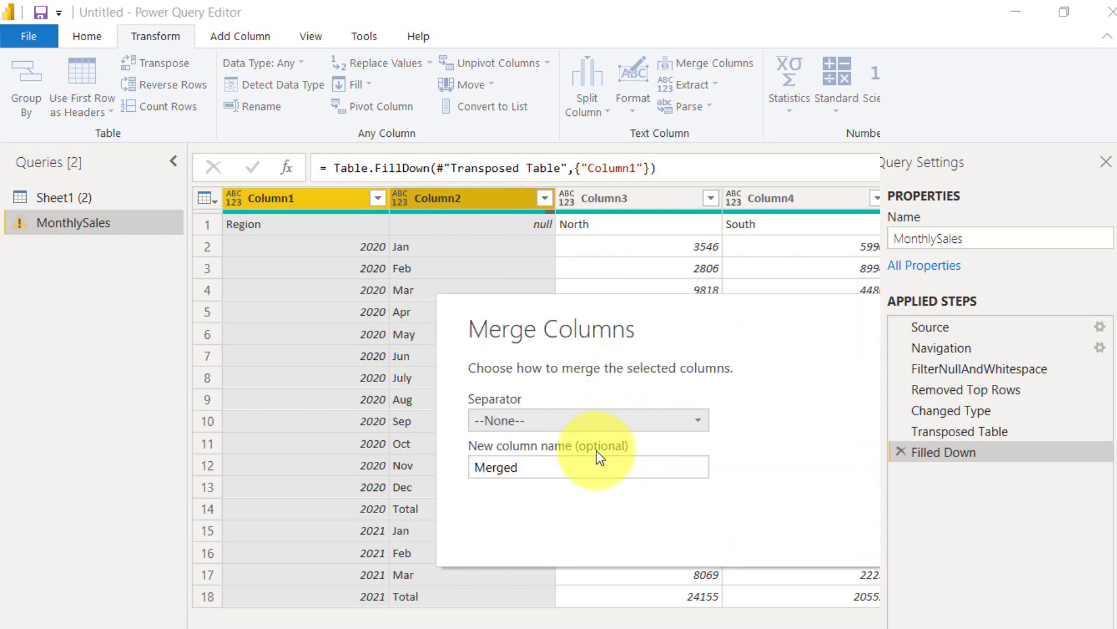
pyautogui.click(540, 417)
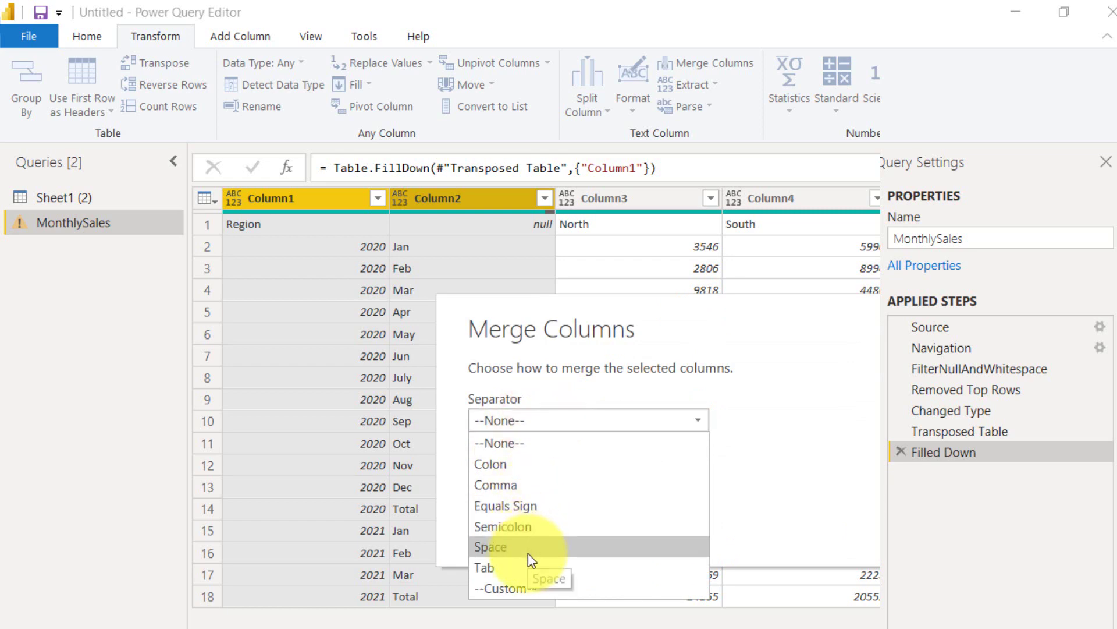
pyautogui.click(528, 586)
pyautogui.click(512, 447)
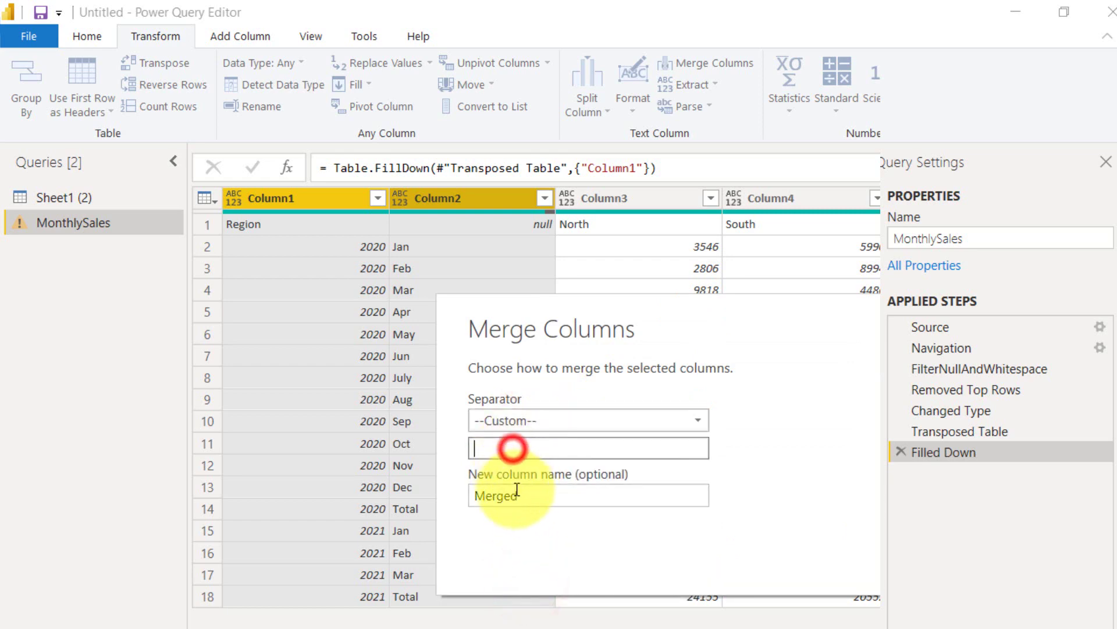
pyautogui.write('-')
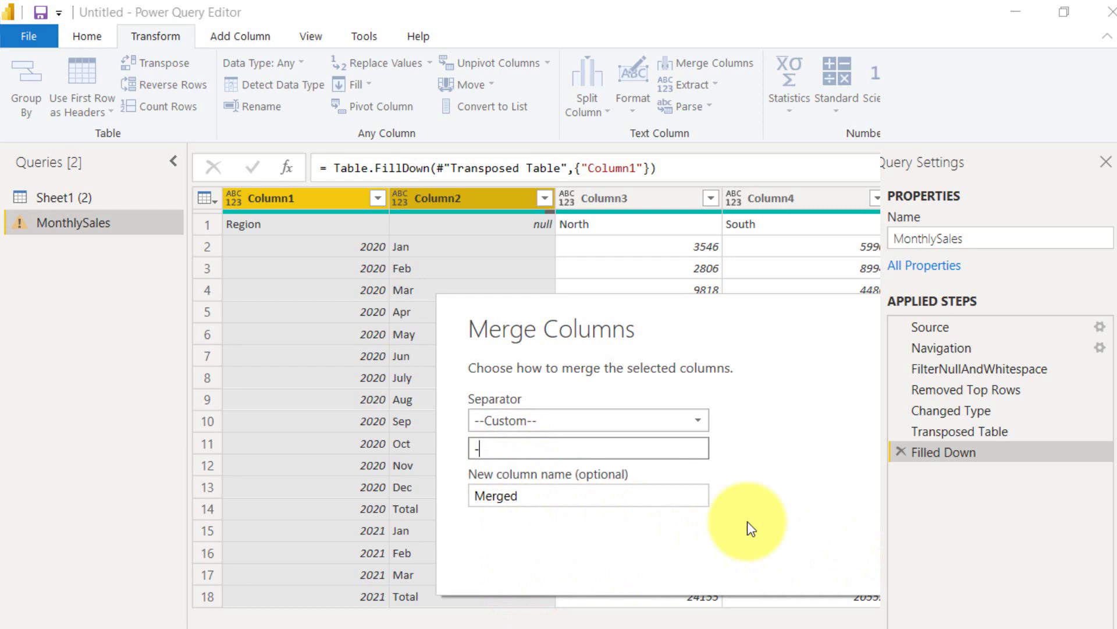
pyautogui.moveTo(521, 495); pyautogui.dragTo(407, 493)
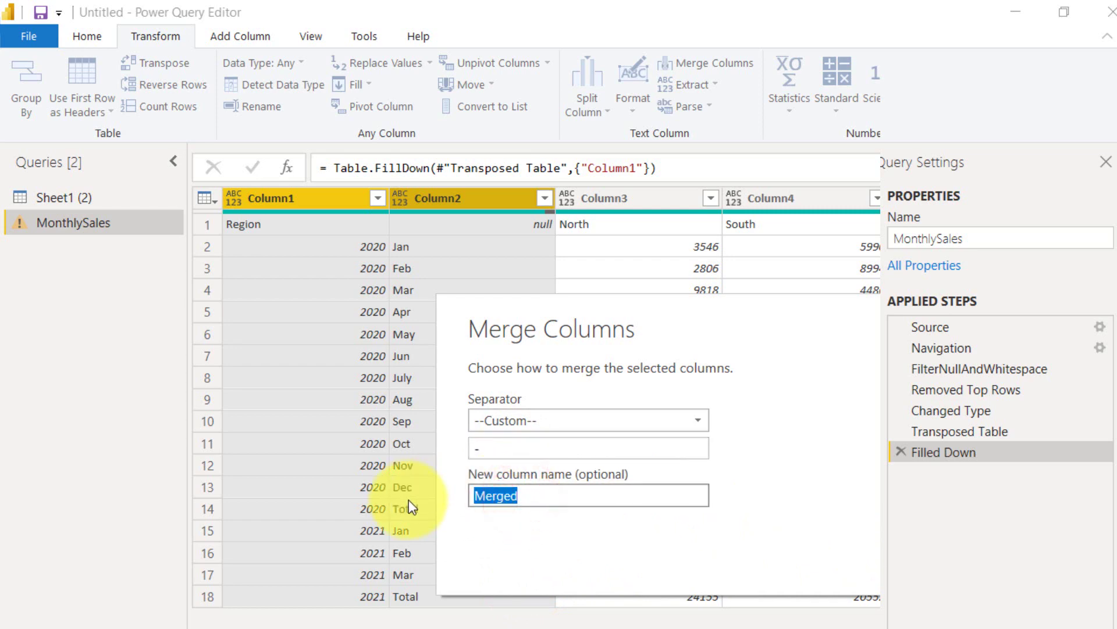
pyautogui.press('Return')
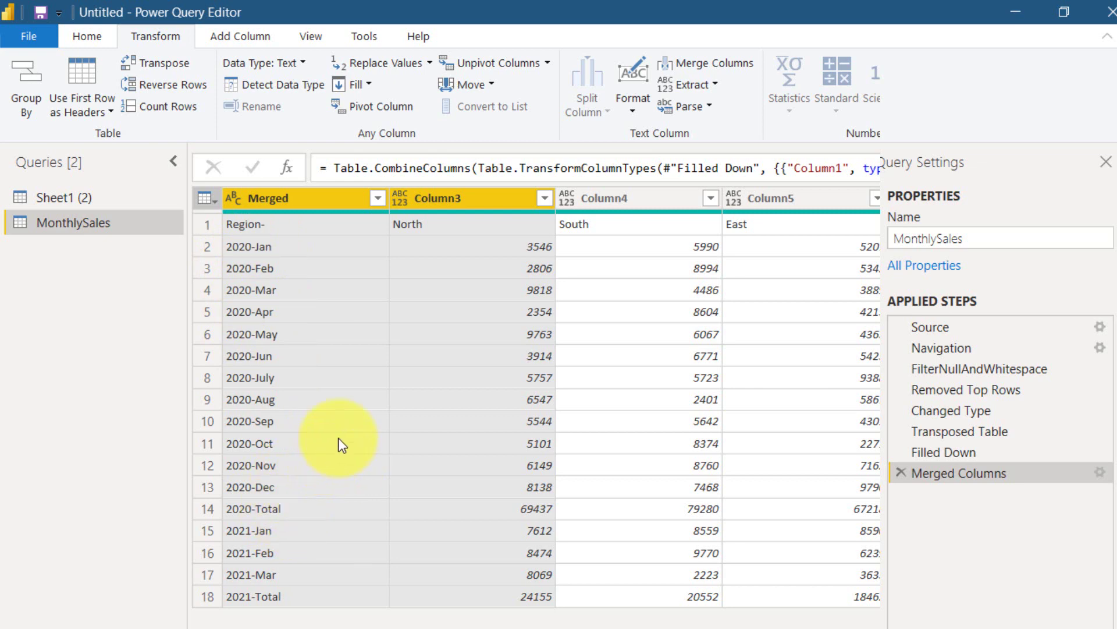
# Delete the Merged Columns step and add a MonthYear column from examples like Jan-2020.
pyautogui.click(901, 471)
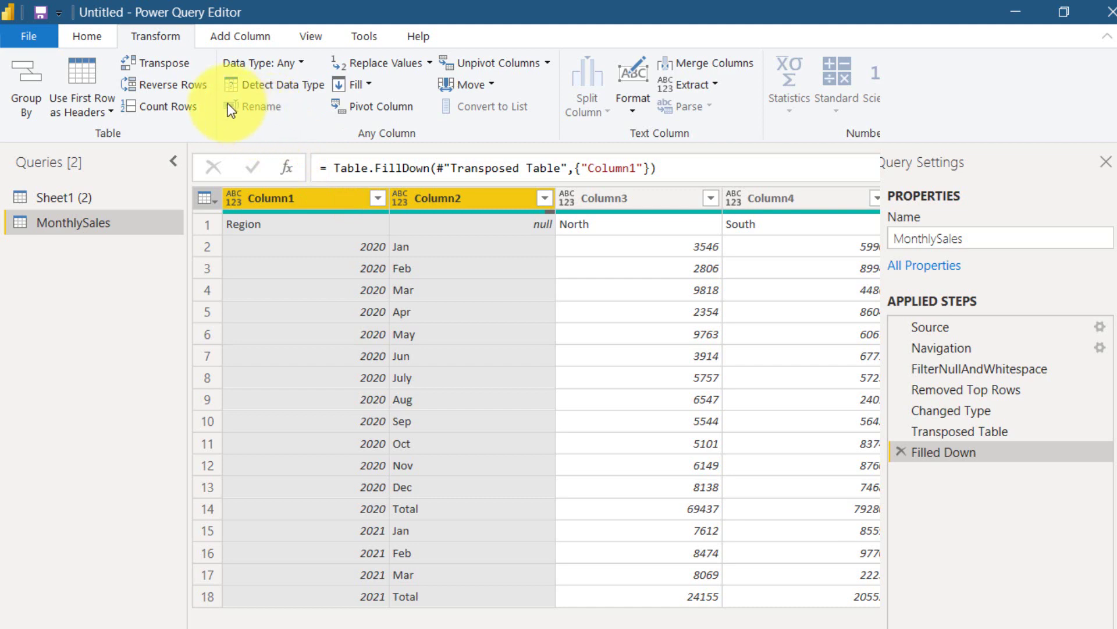
pyautogui.click(235, 37)
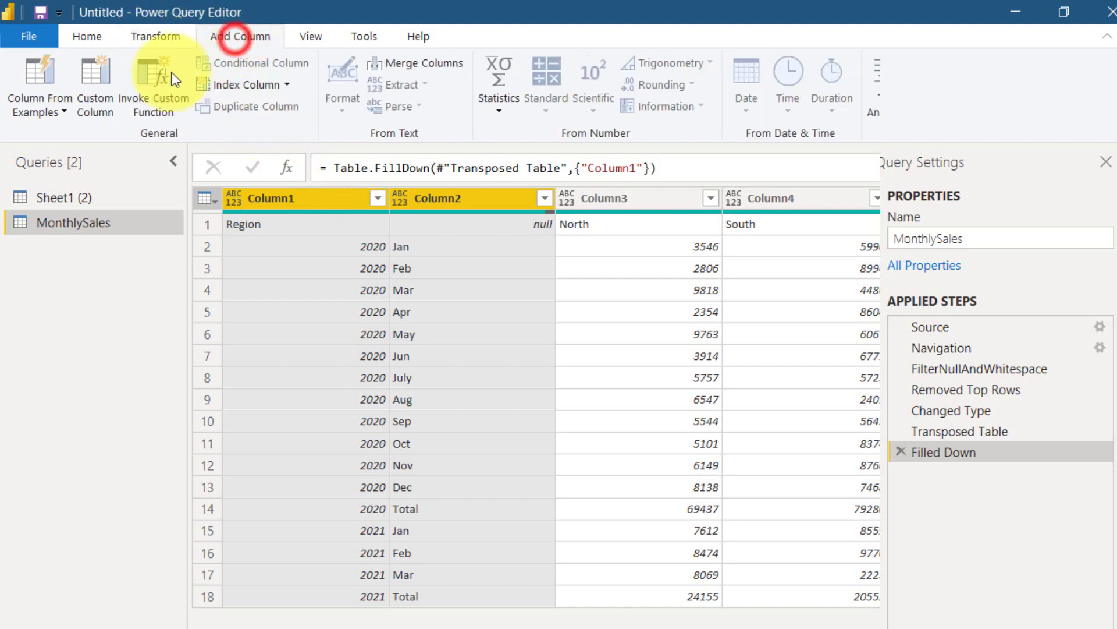
pyautogui.click(42, 78)
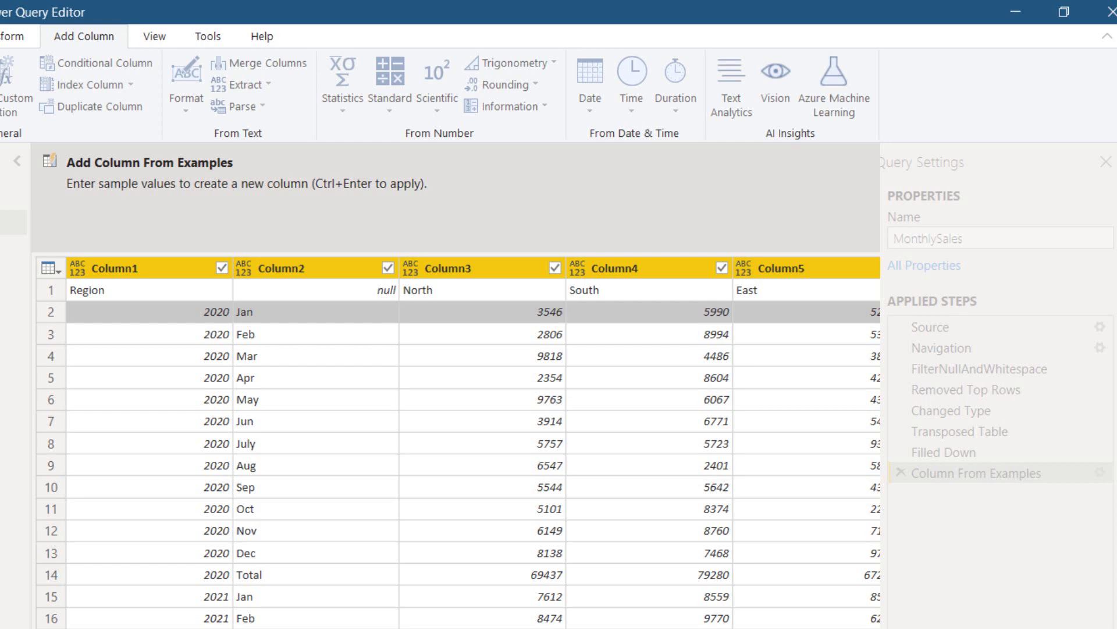
pyautogui.press('Return')
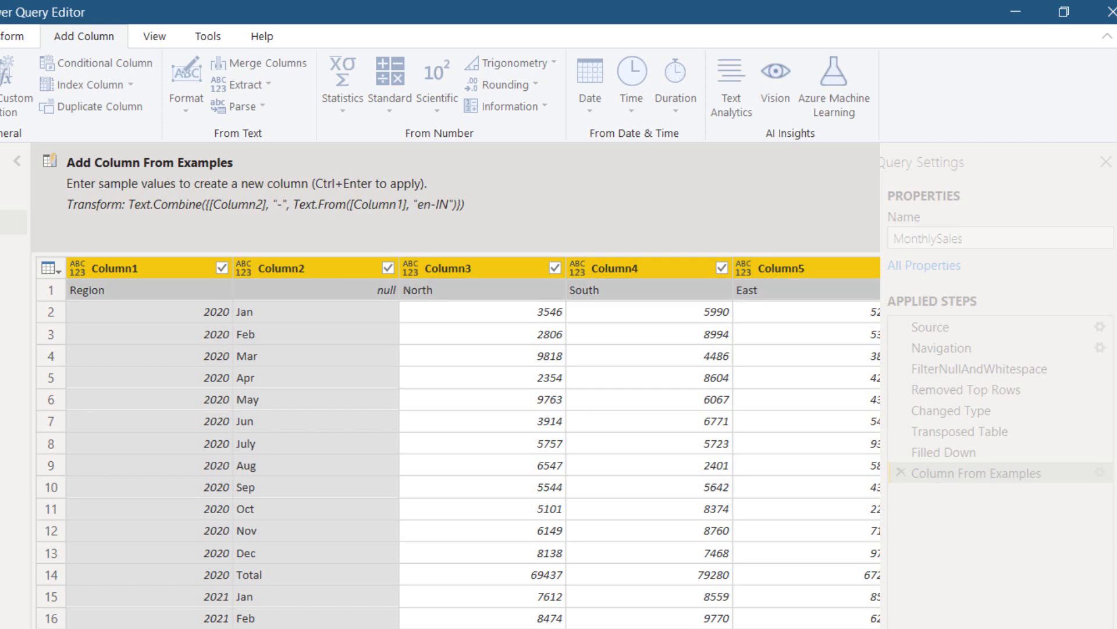
pyautogui.hotkey('ctrl', 'Return')
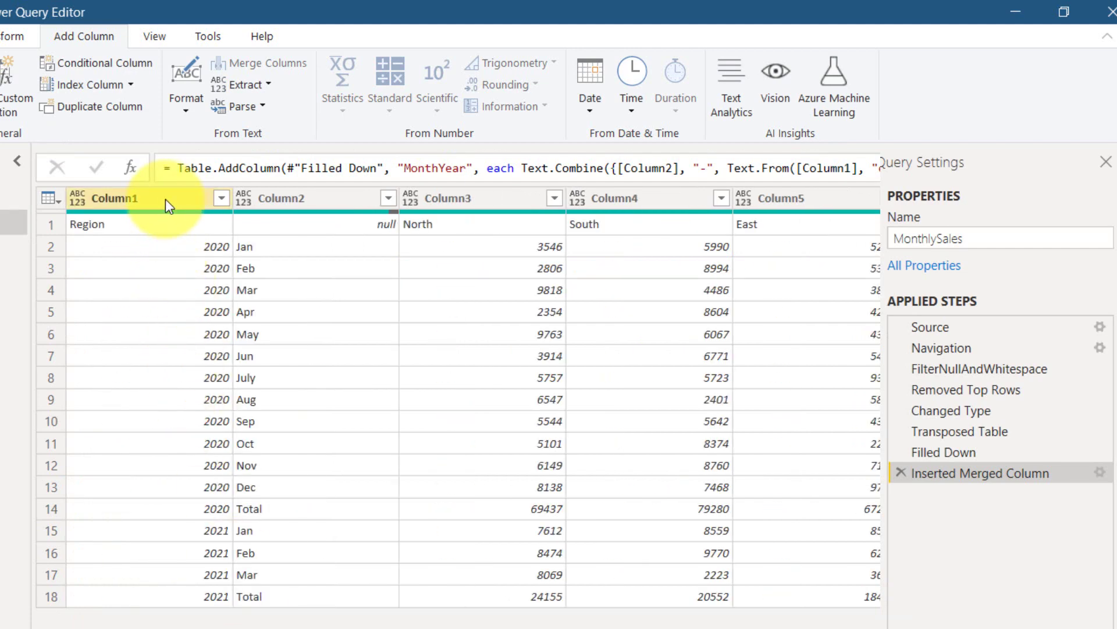
# Remove the original Column1 and Column2, then transpose so regions run down the rows.
pyautogui.click(162, 194)
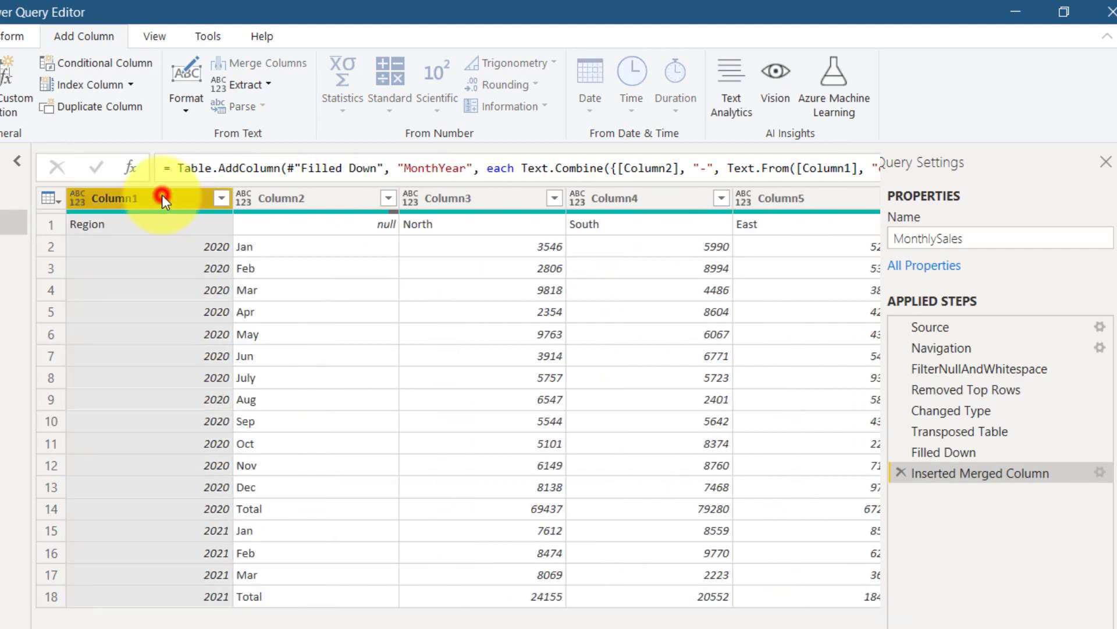
pyautogui.keyDown('ctrl'); pyautogui.click(302, 195); pyautogui.keyUp('ctrl')
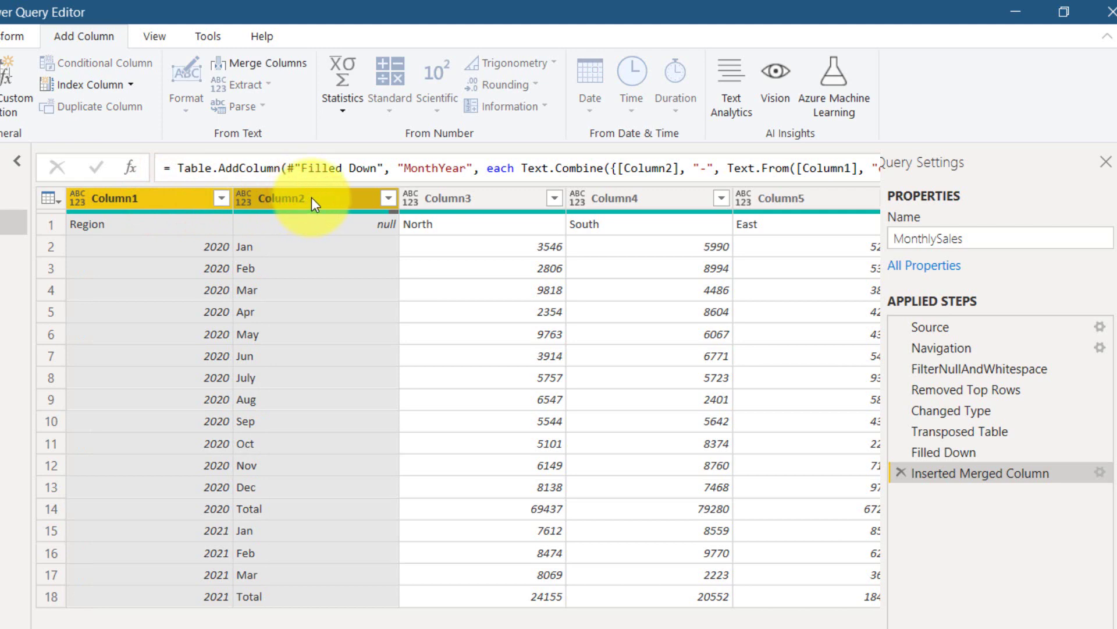
pyautogui.rightClick(312, 197)
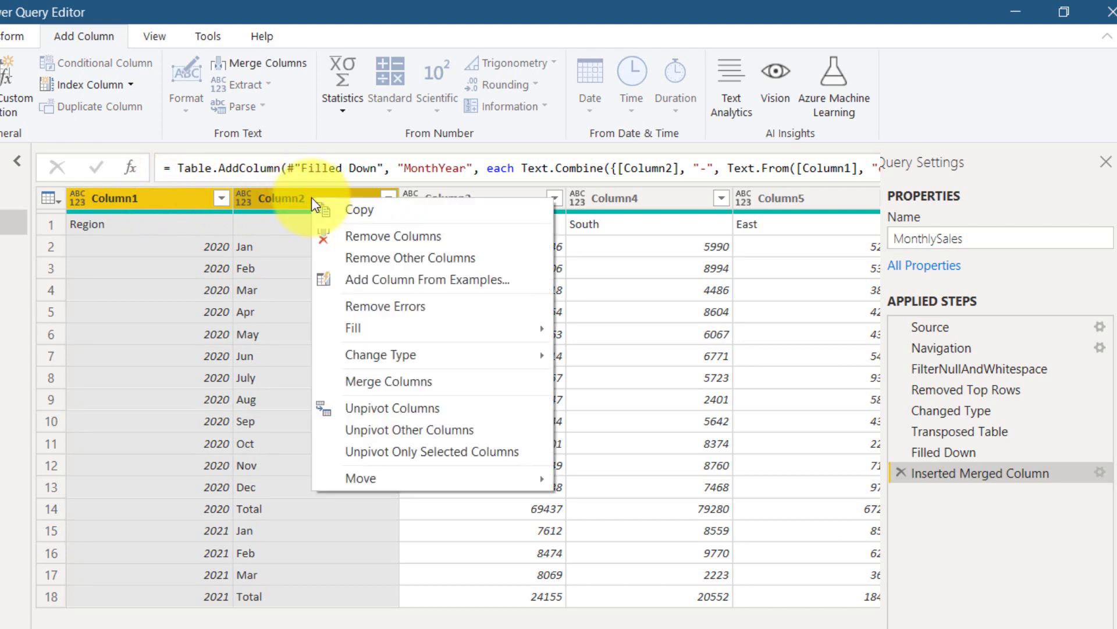
pyautogui.click(387, 236)
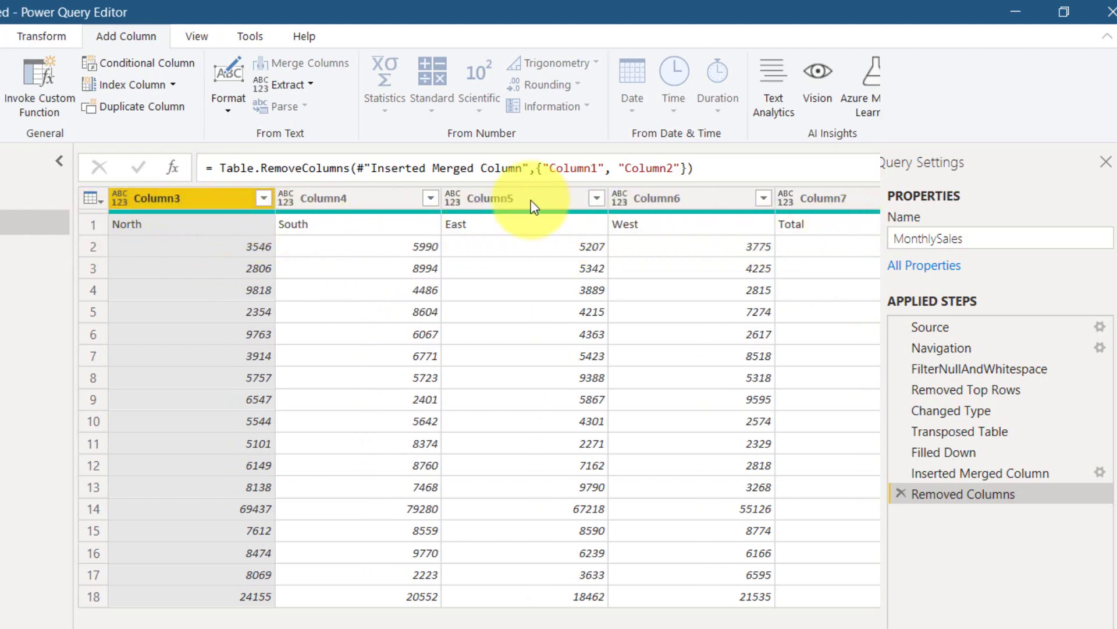
pyautogui.click(50, 38)
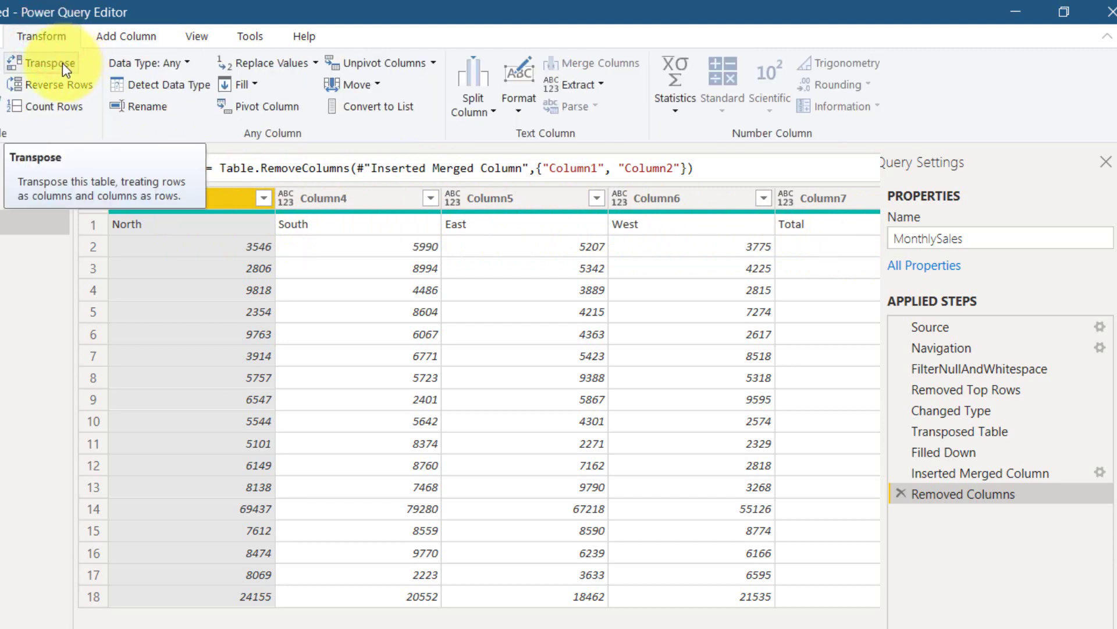
pyautogui.click(62, 63)
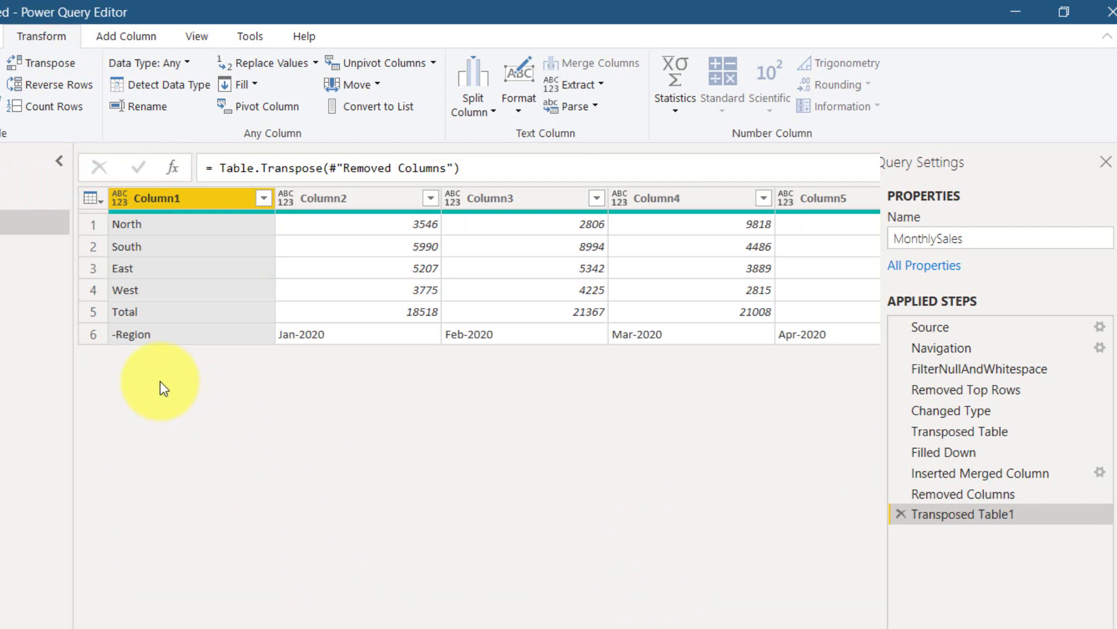
# Delete the Transposed Table1 step, move MonthYear to the first column, and transpose again.
pyautogui.click(901, 515)
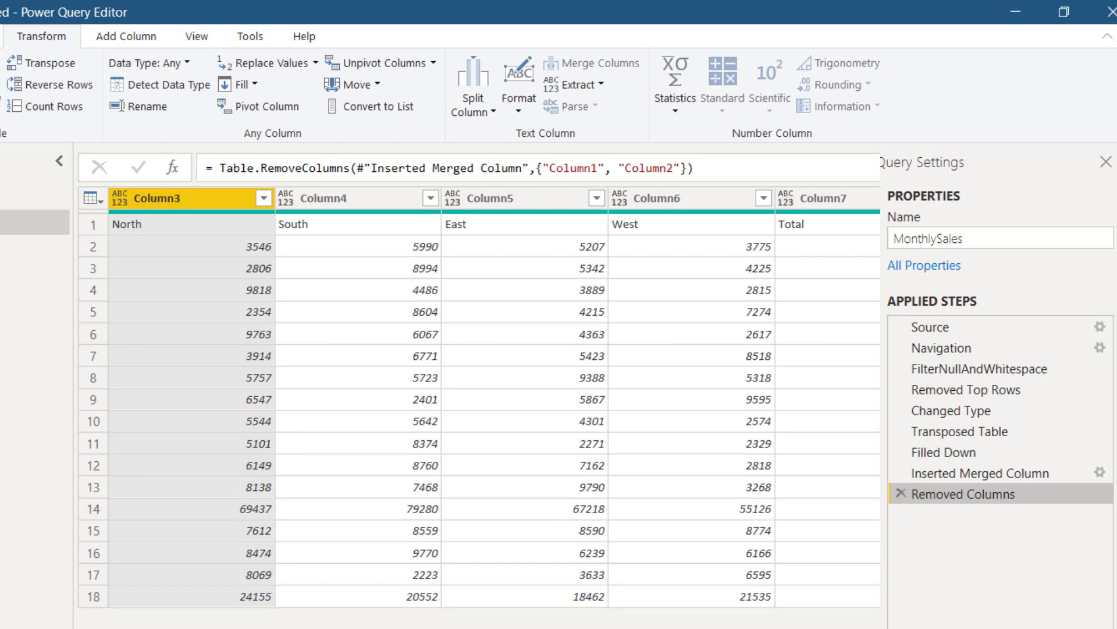
pyautogui.moveTo(861, 198); pyautogui.dragTo(189, 222)
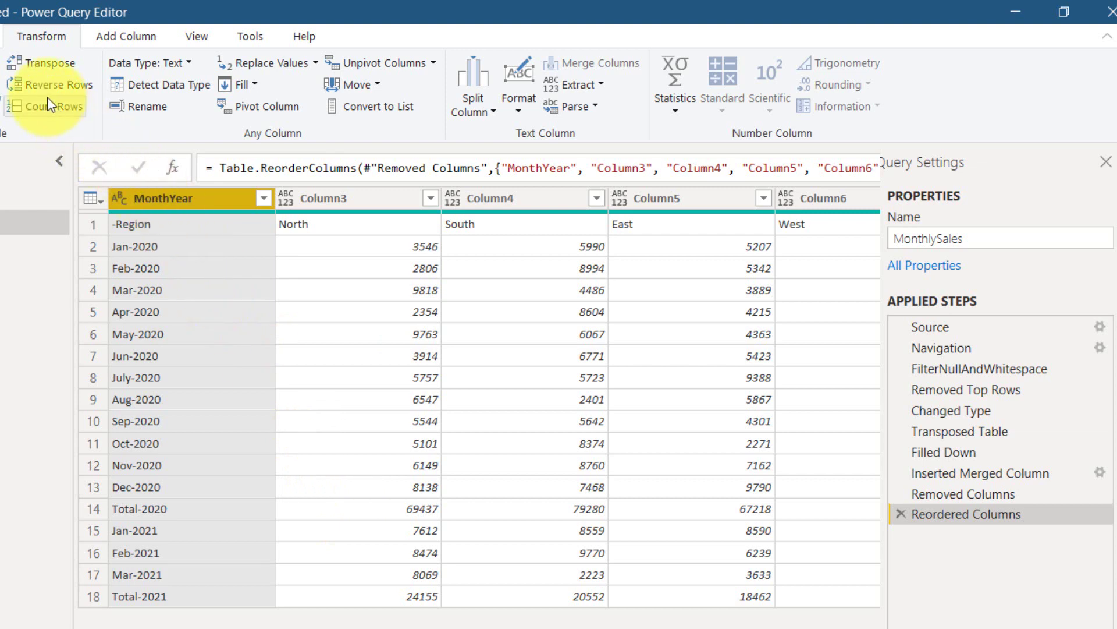
pyautogui.click(65, 67)
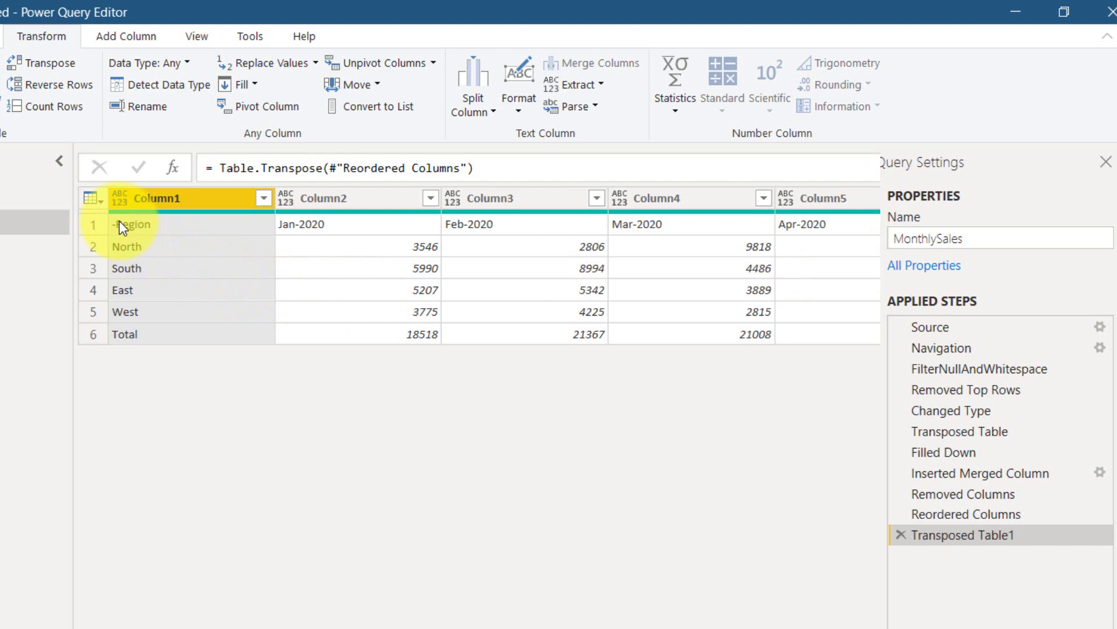
# Promote the first row to column headers and scroll across the month columns.
pyautogui.click(100, 203)
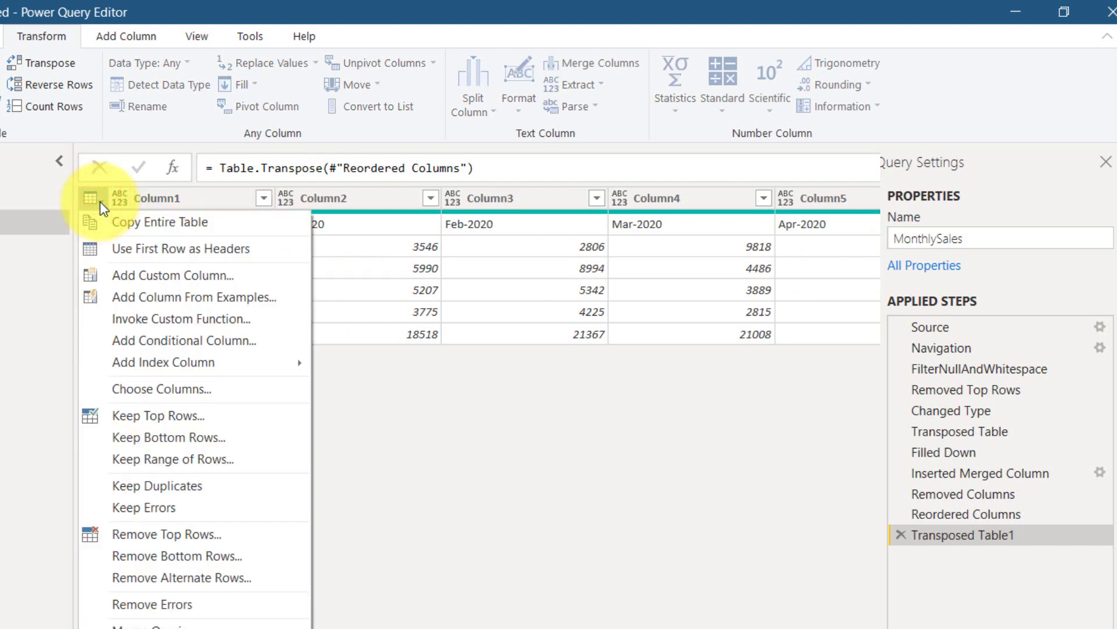
pyautogui.click(240, 253)
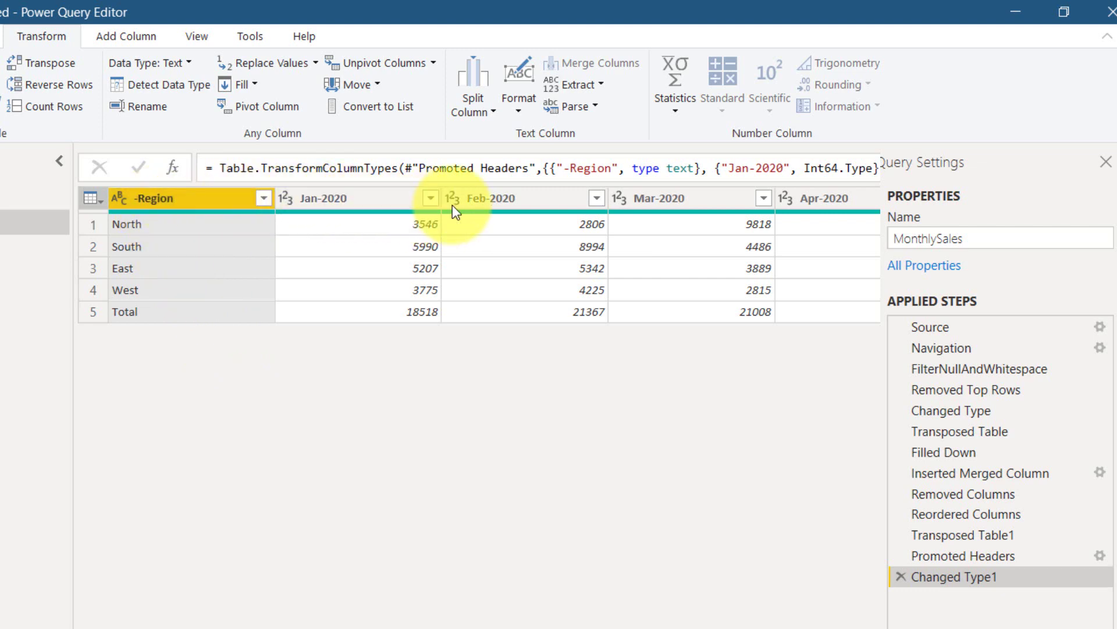
pyautogui.hscroll(10, 477, 256)
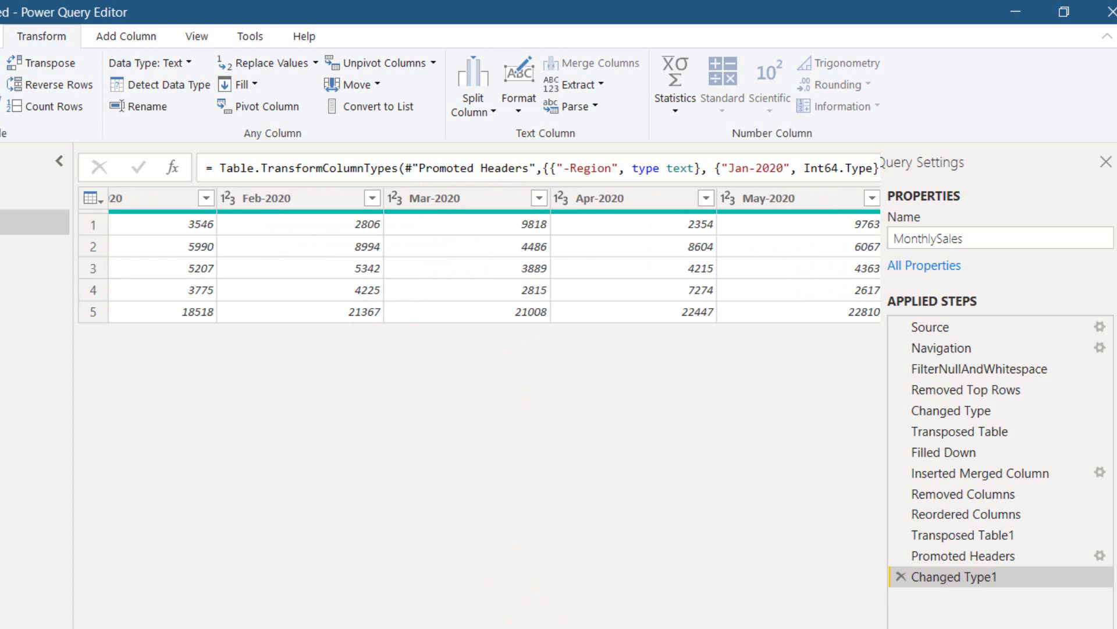
pyautogui.hscroll(10, 494, 256)
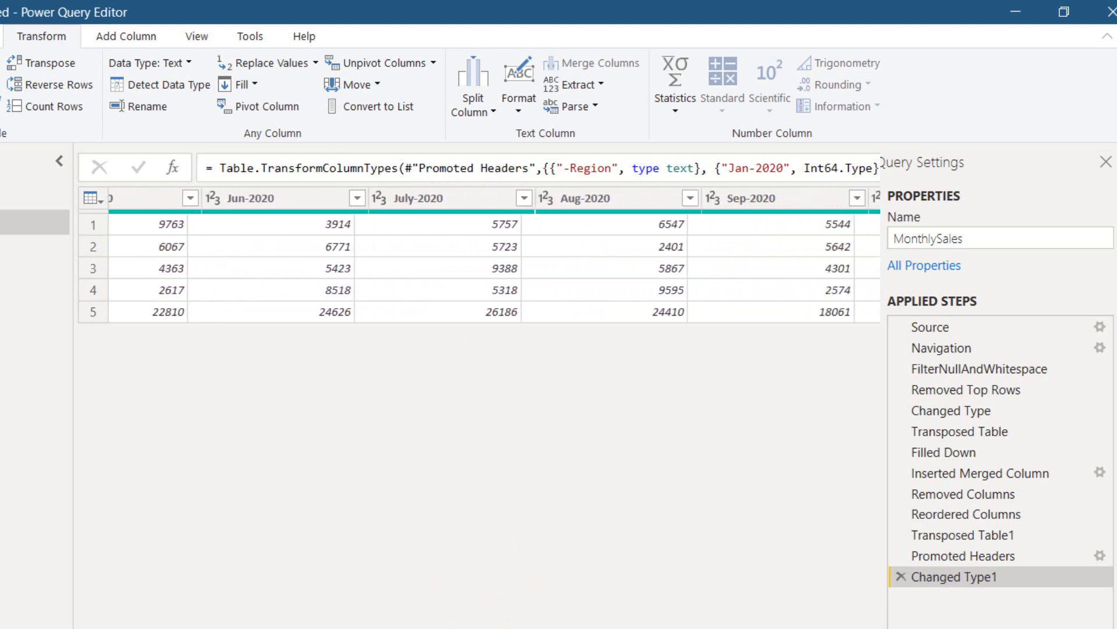
pyautogui.hscroll(10, 495, 256)
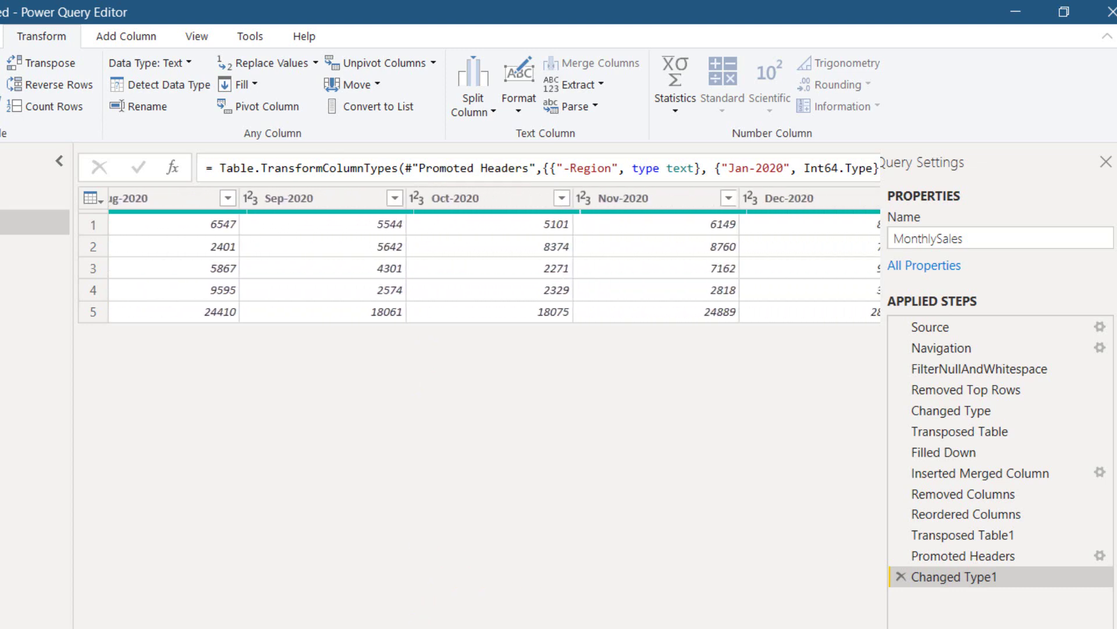
pyautogui.hscroll(3, 494, 256)
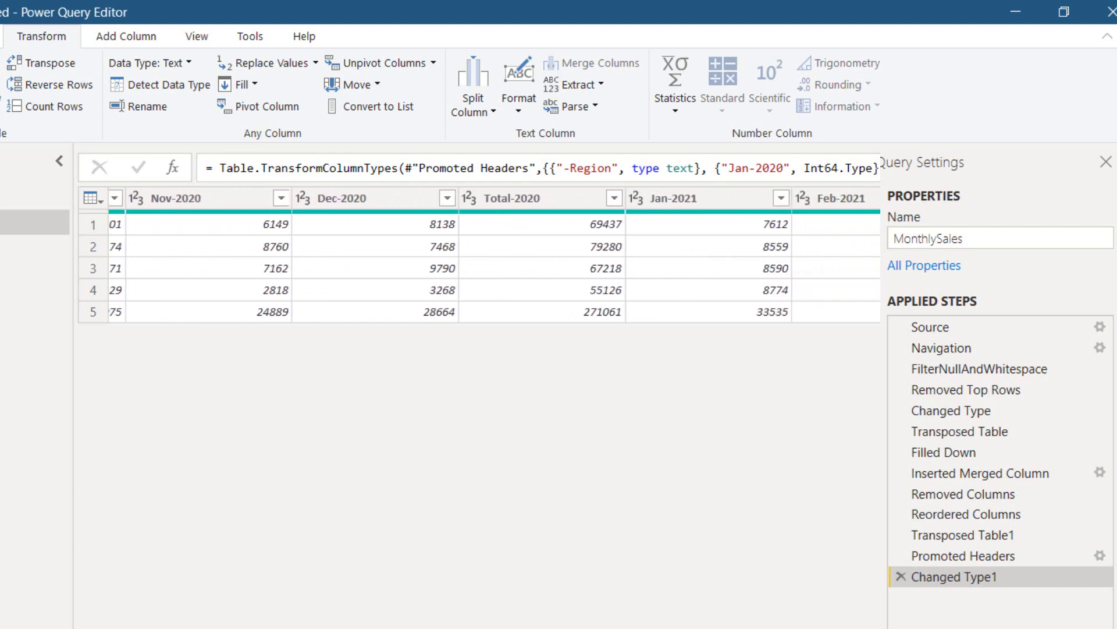
pyautogui.hscroll(-12, 494, 256)
# Rename the -Region column to Region and review the month columns.
pyautogui.click(147, 198)
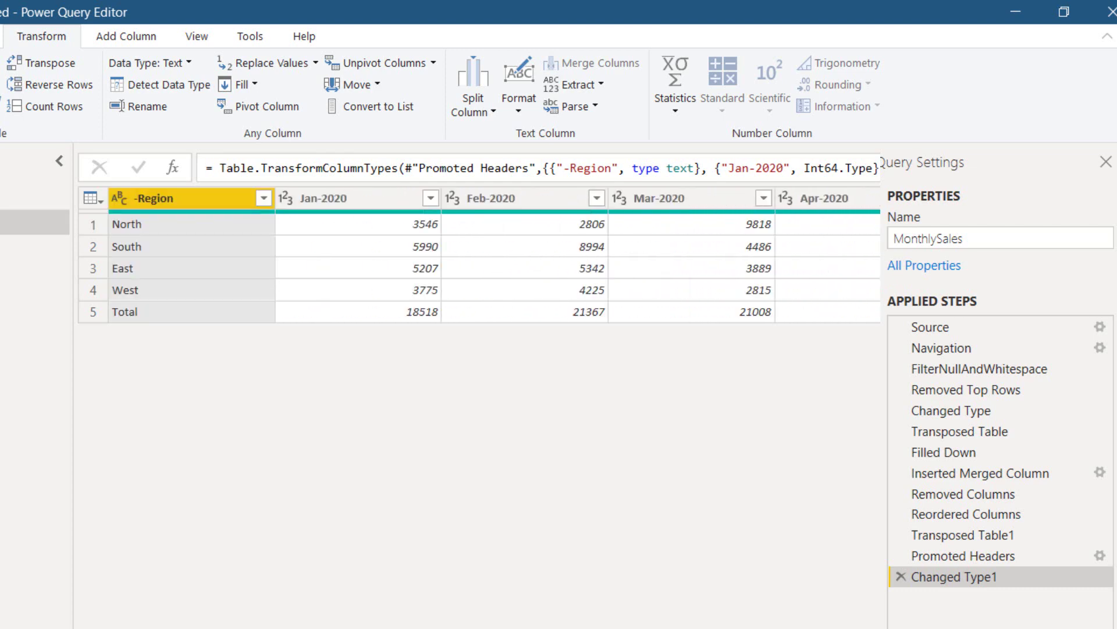
pyautogui.doubleClick(144, 198)
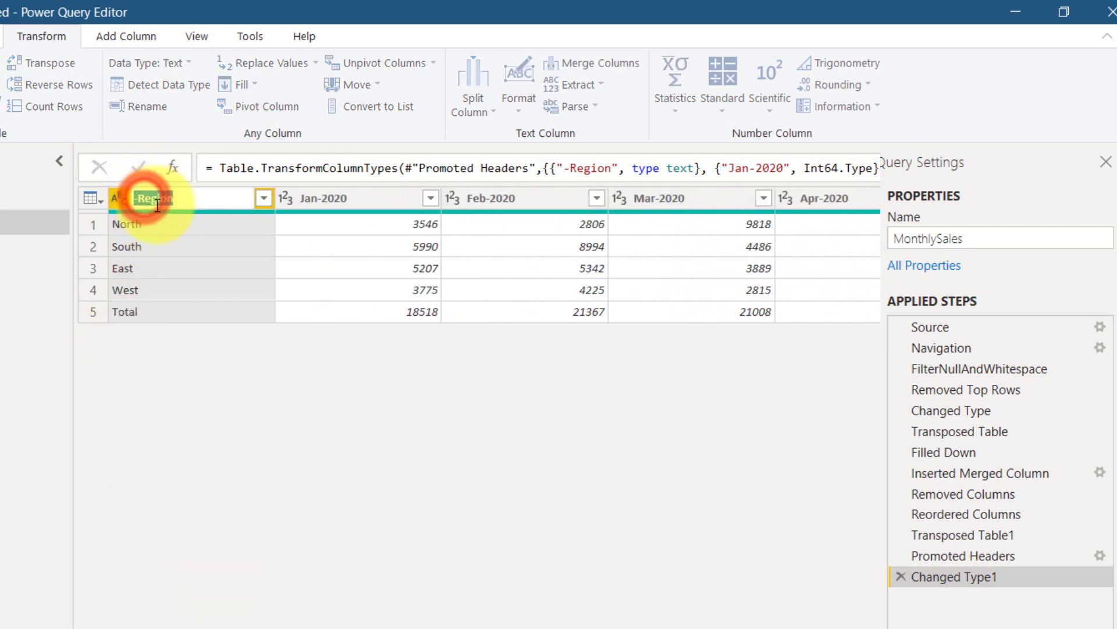
pyautogui.press('Home')
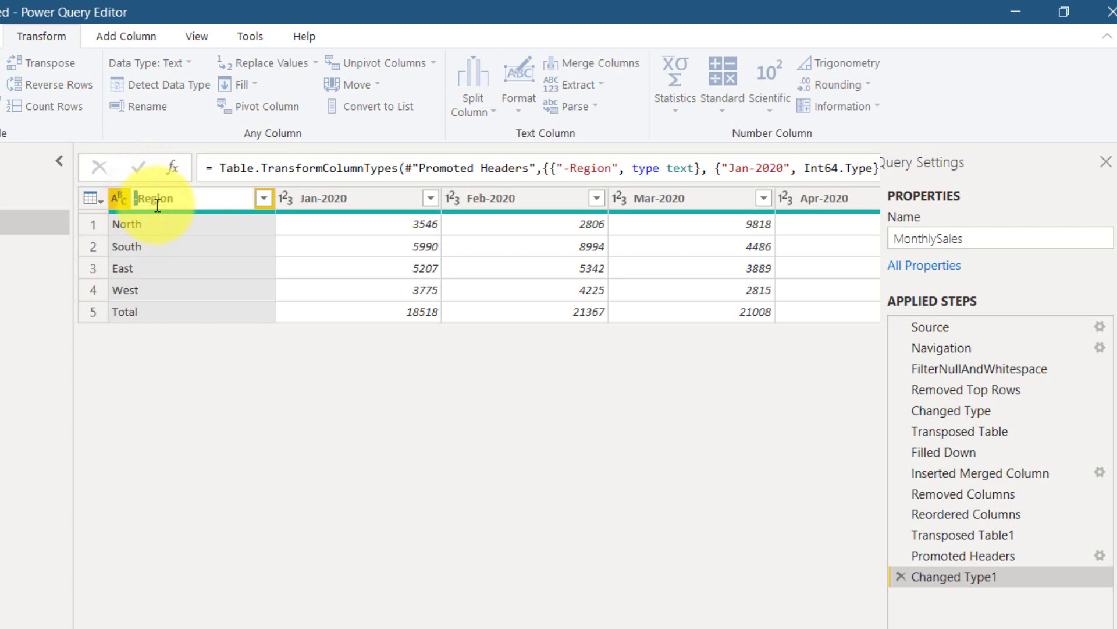
pyautogui.press('Delete')
pyautogui.press('Return')
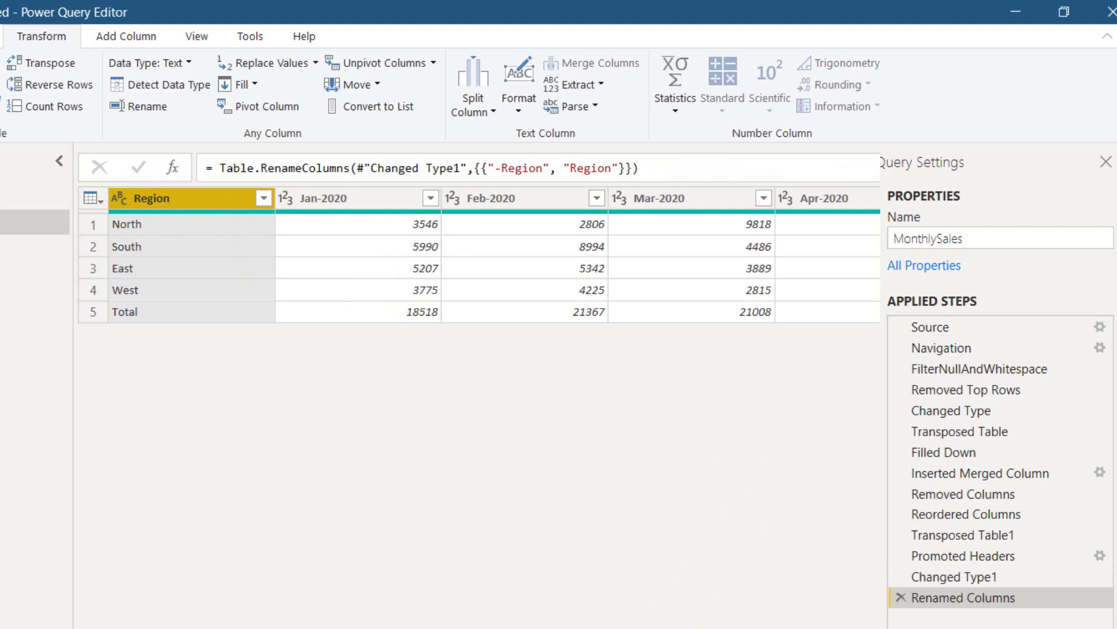
pyautogui.hscroll(5, 495, 255)
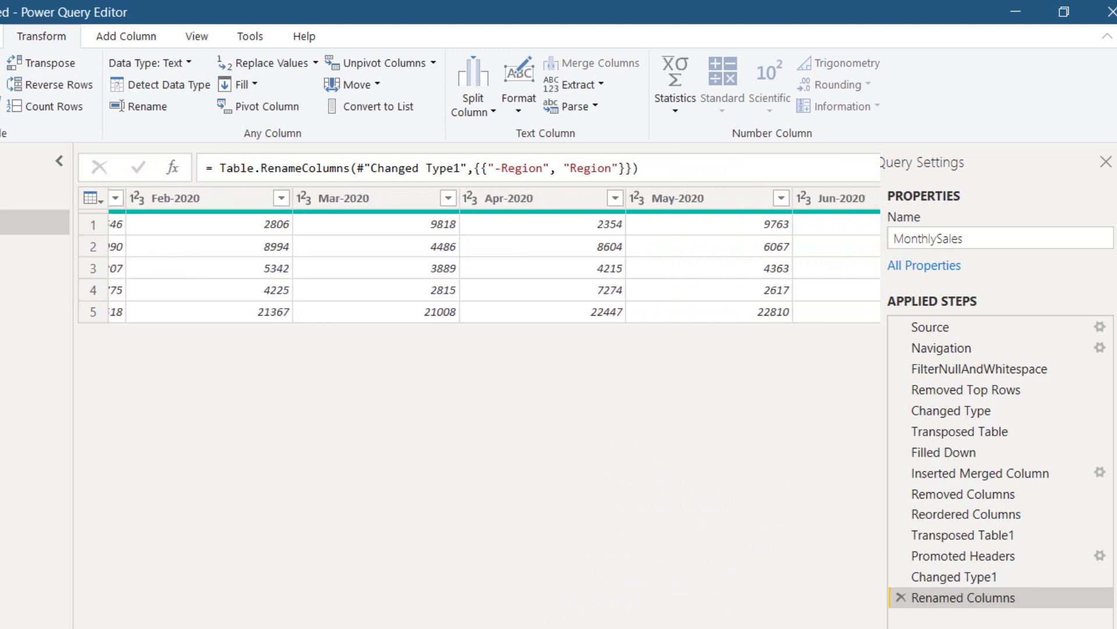
pyautogui.hscroll(5, 480, 255)
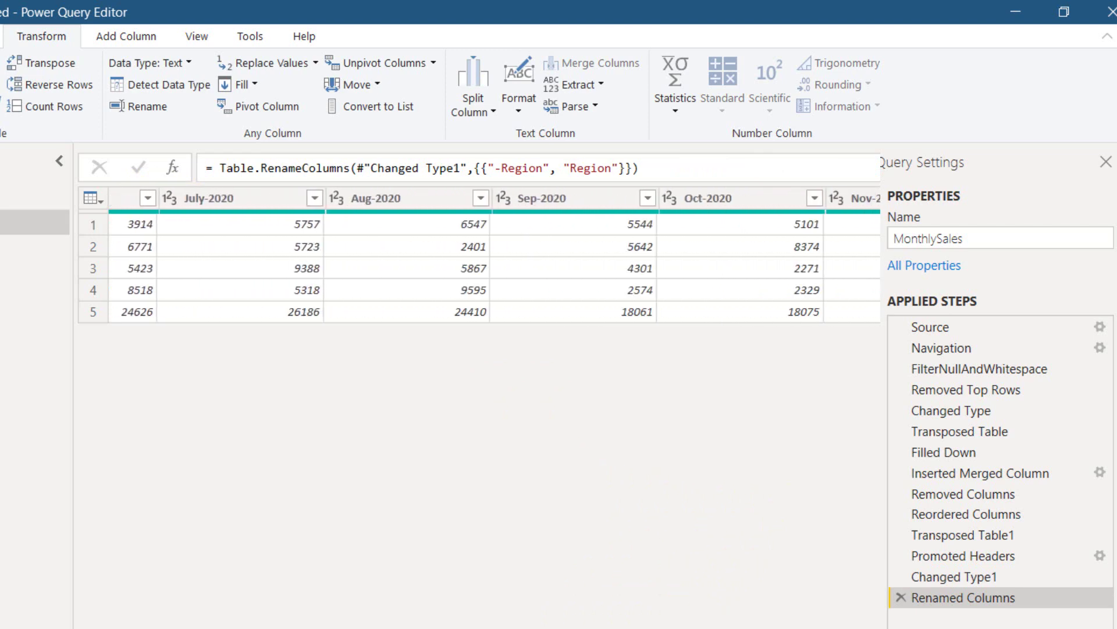
pyautogui.hscroll(3, 480, 262)
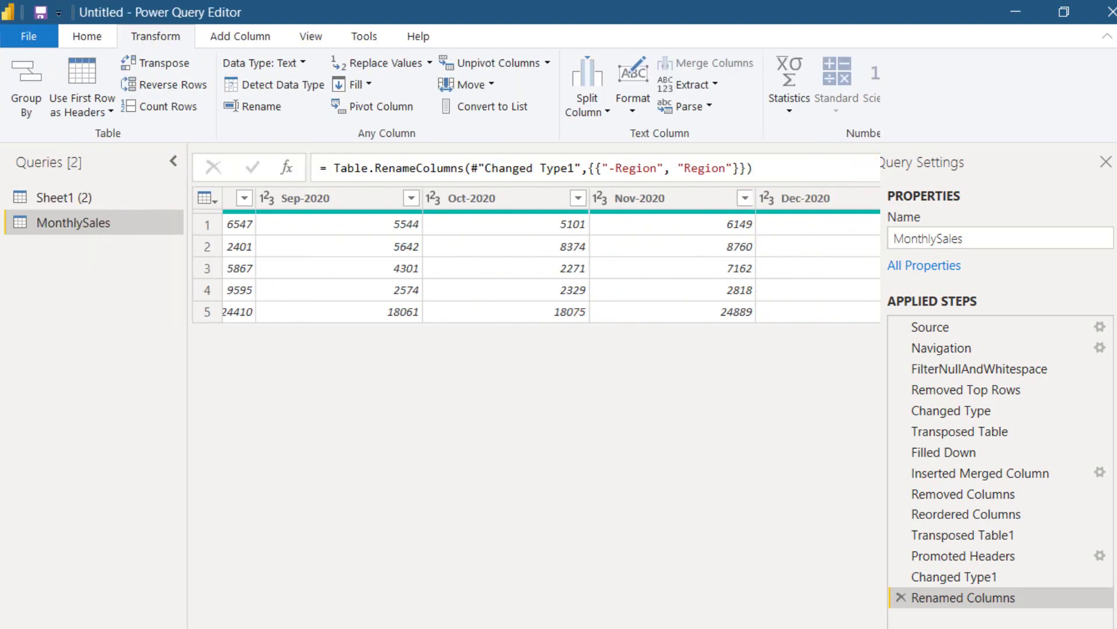
pyautogui.hscroll(4, 535, 256)
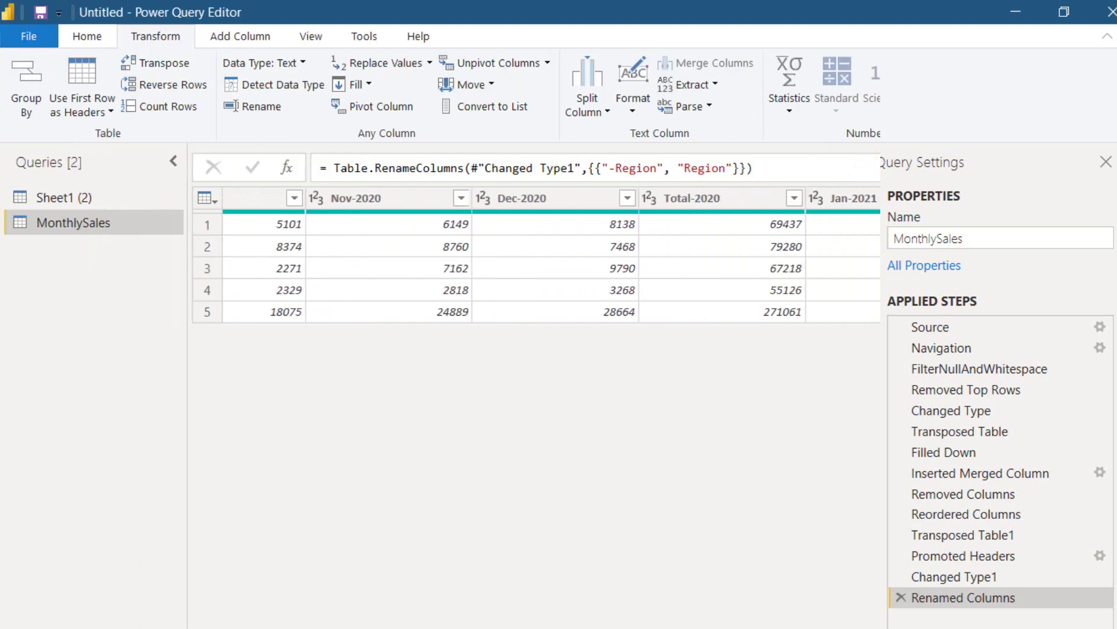
pyautogui.hscroll(-10, 535, 256)
pyautogui.hscroll(-3, 535, 256)
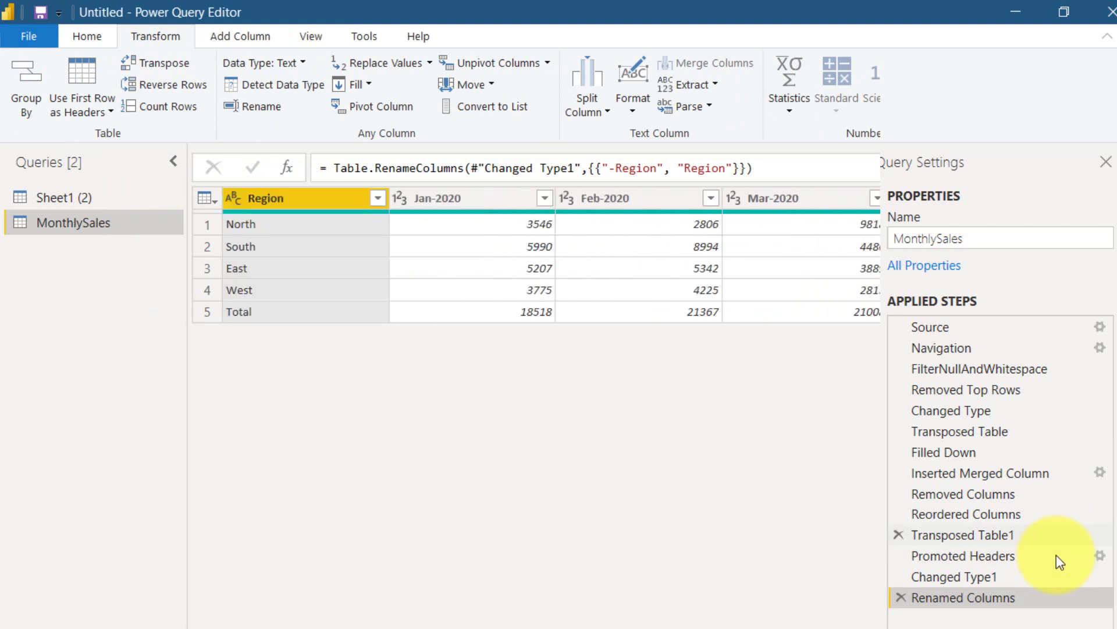
# Step back through Promoted Headers and Transposed Table1 to the Reordered Columns step.
pyautogui.click(958, 562)
pyautogui.click(961, 533)
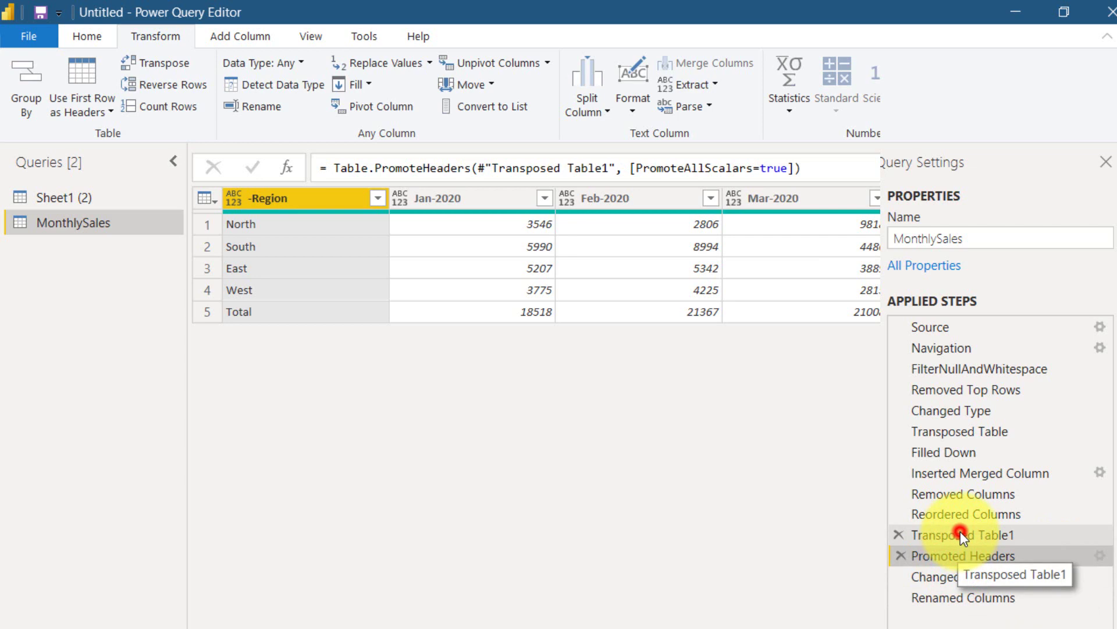
pyautogui.click(973, 517)
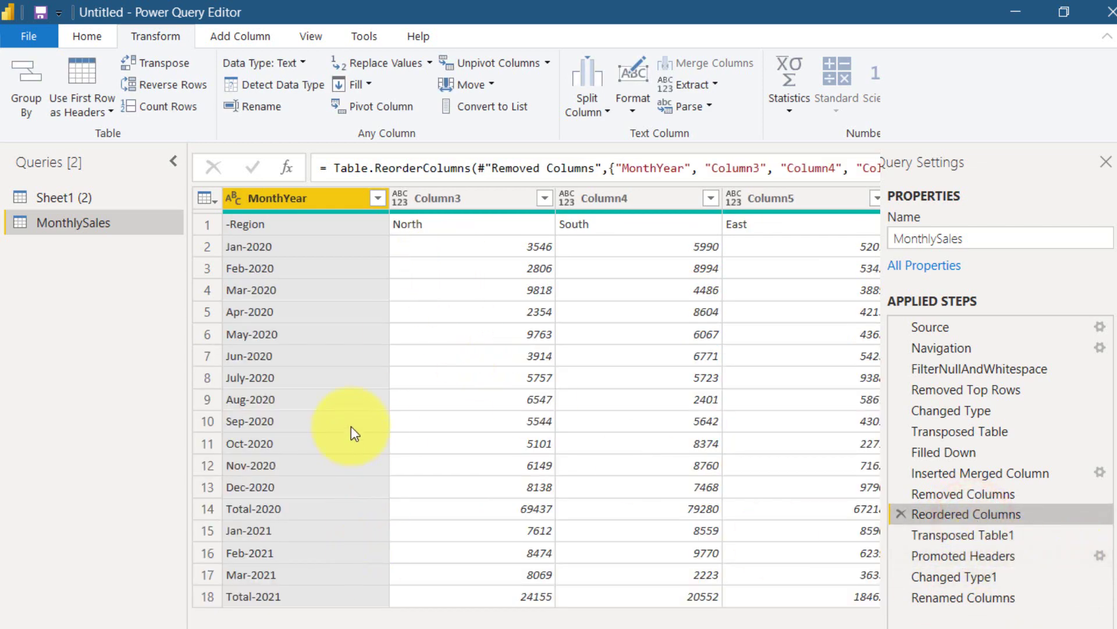
# Insert a filter removing MonthYear rows that begin with 'Total'.
pyautogui.click(376, 200)
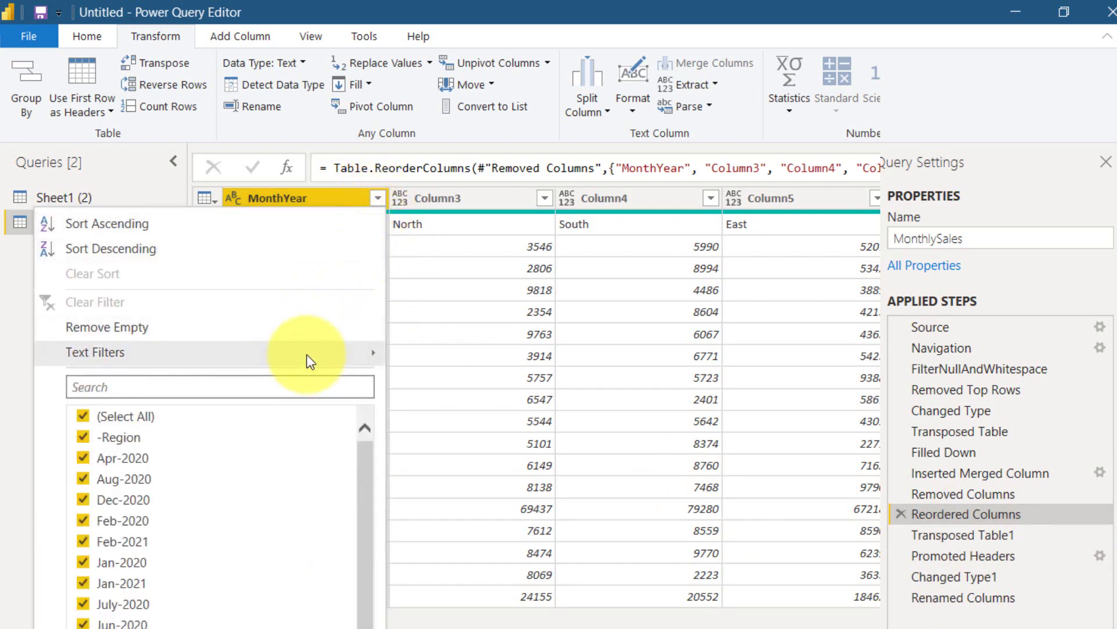
pyautogui.moveTo(307, 354)
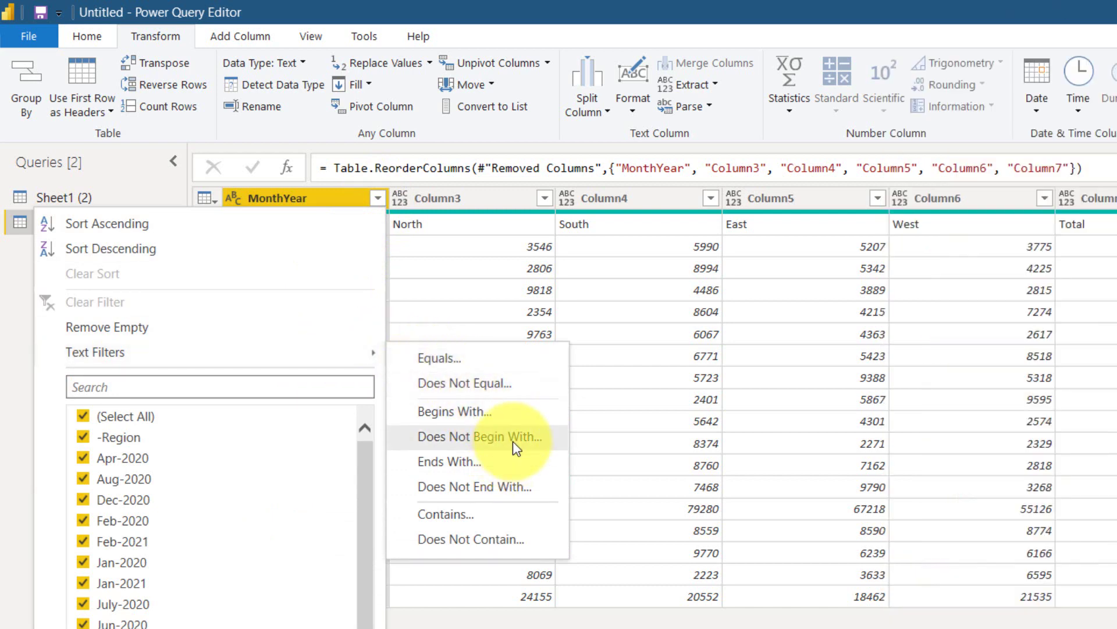
pyautogui.click(516, 433)
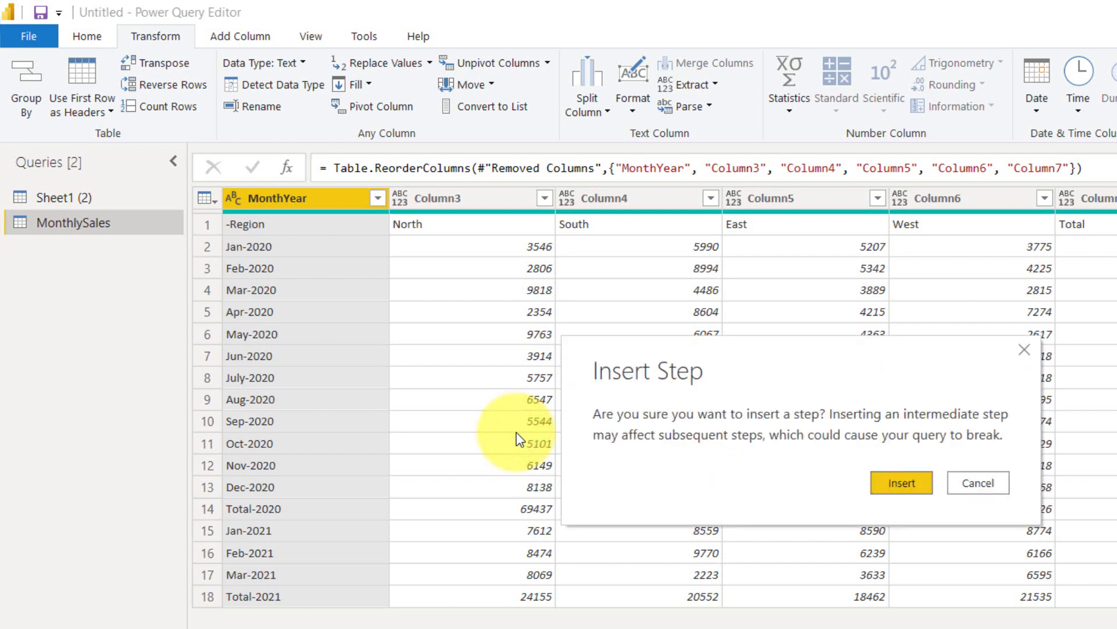
pyautogui.click(906, 487)
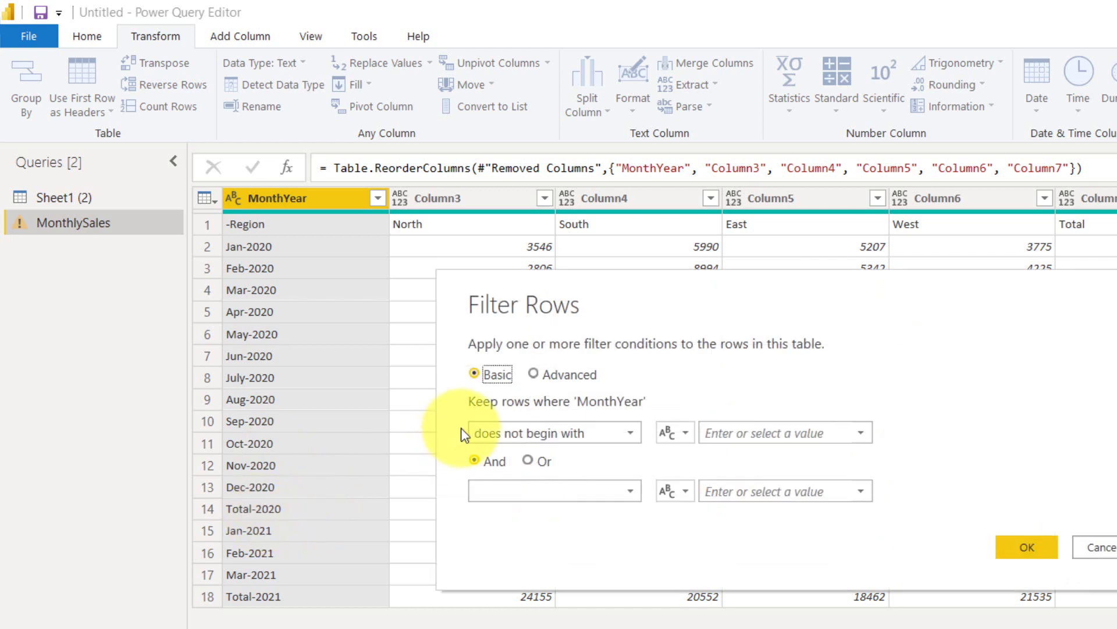
pyautogui.click(732, 430)
pyautogui.write('Total')
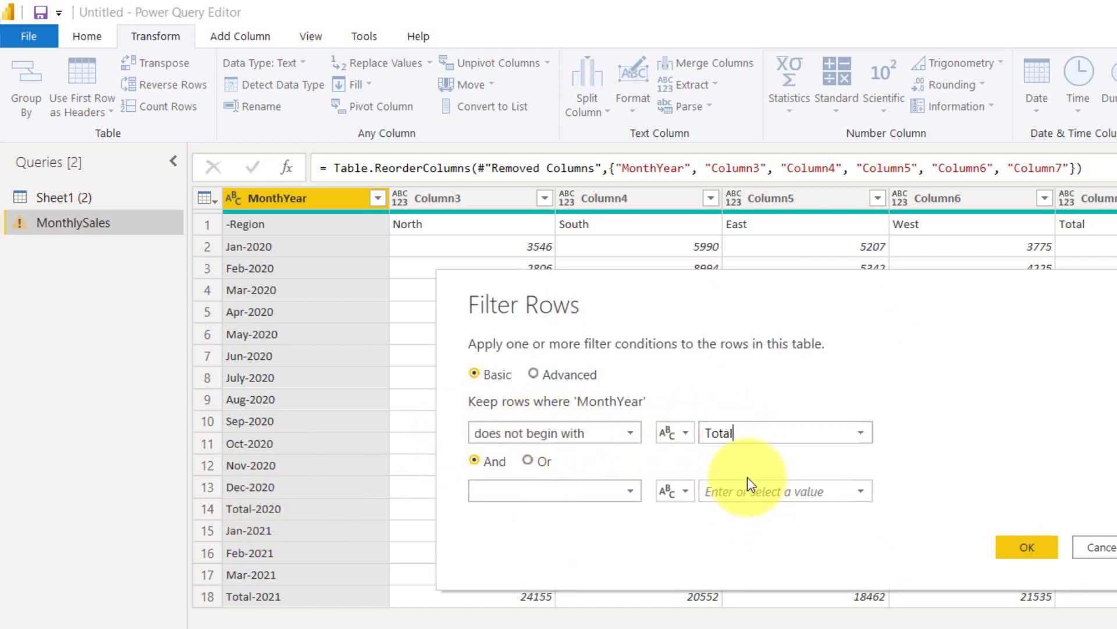
pyautogui.click(1032, 546)
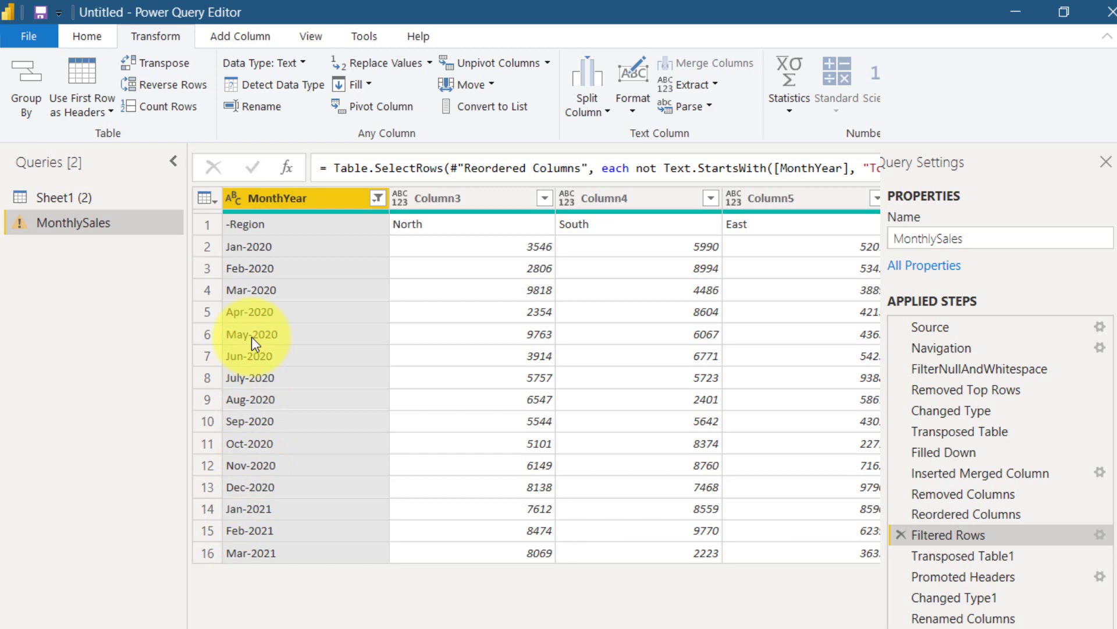
# Review the MonthlySales applied steps from Renamed Columns back through Filtered Rows and Promoted Headers.
pyautogui.click(981, 620)
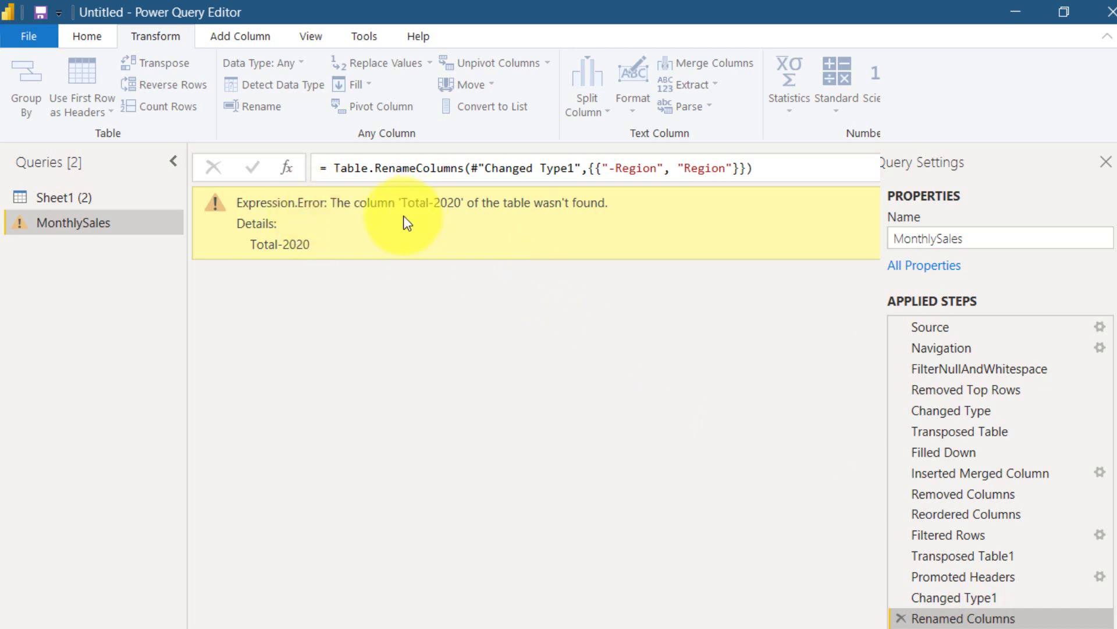
pyautogui.click(954, 535)
pyautogui.click(963, 555)
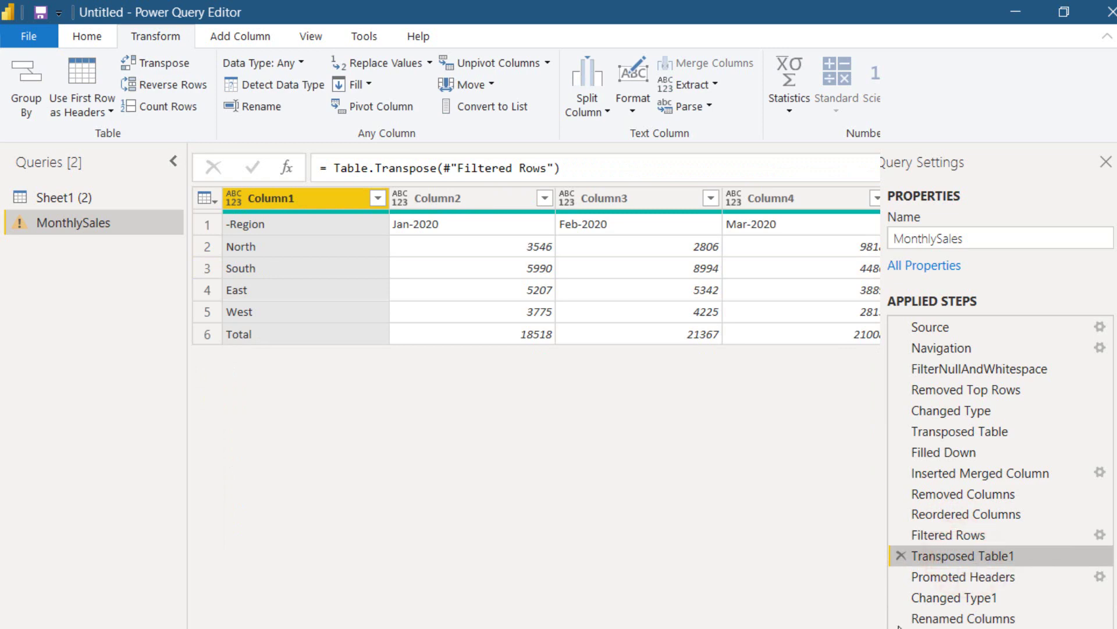
pyautogui.hscroll(6, 536, 274)
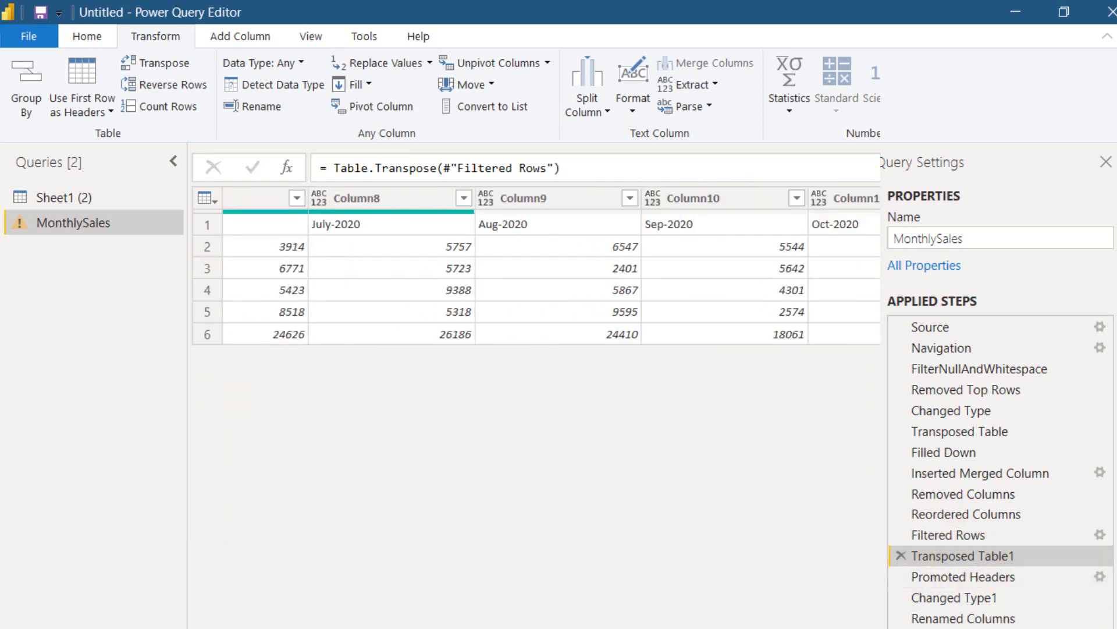
pyautogui.hscroll(4, 552, 265)
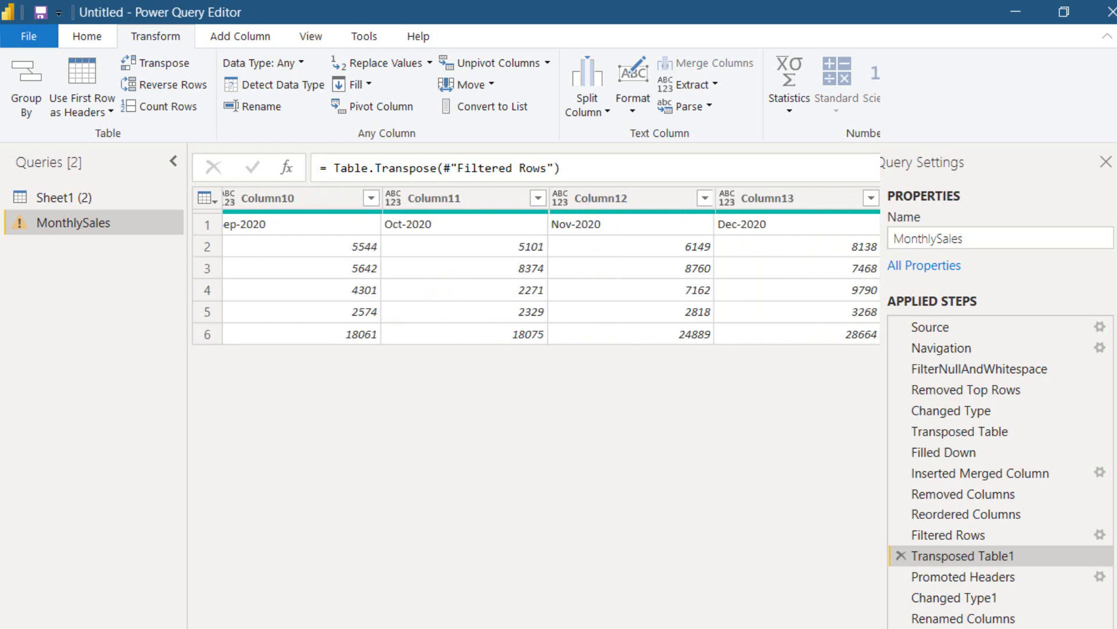
pyautogui.click(951, 577)
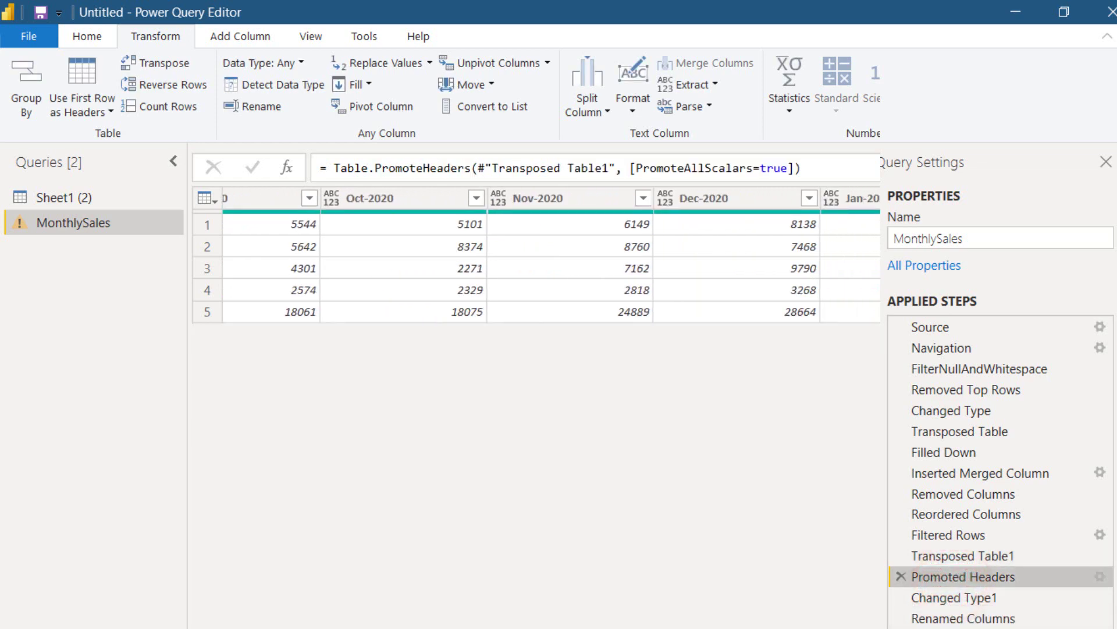
pyautogui.click(957, 599)
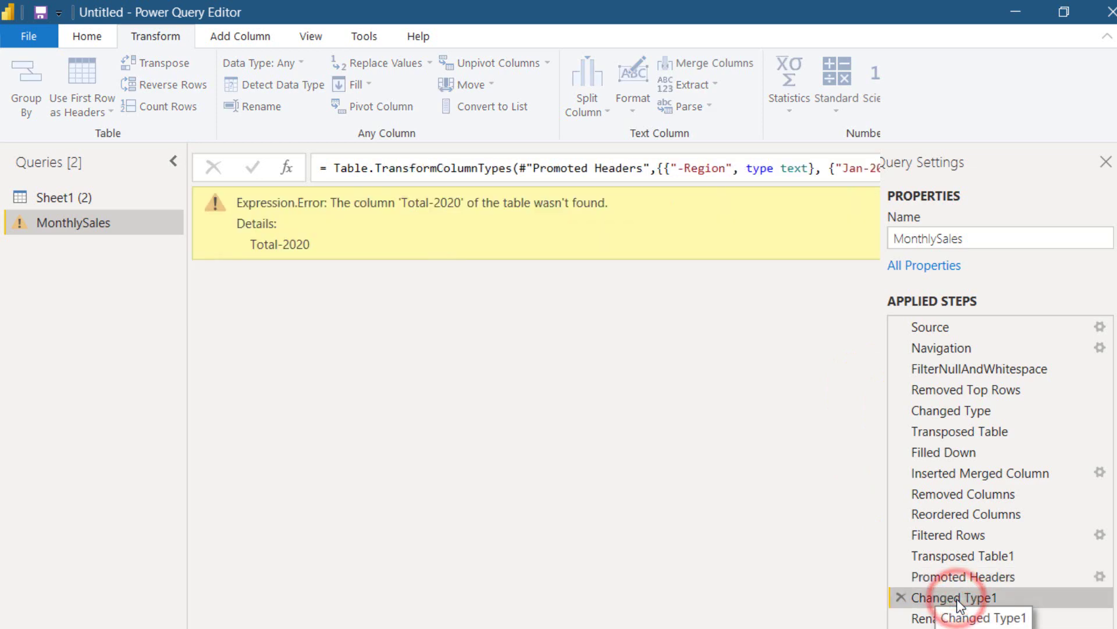
# Delete the Changed Type1, Renamed Columns and Promoted Headers steps so Transposed Table1 is last.
pyautogui.click(901, 597)
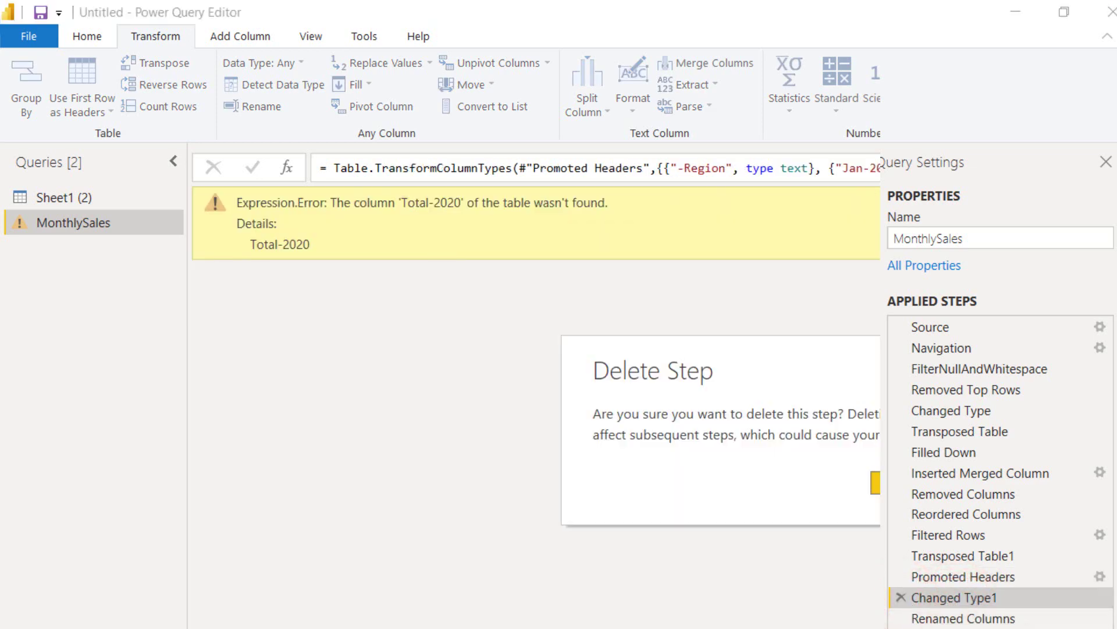
pyautogui.click(875, 483)
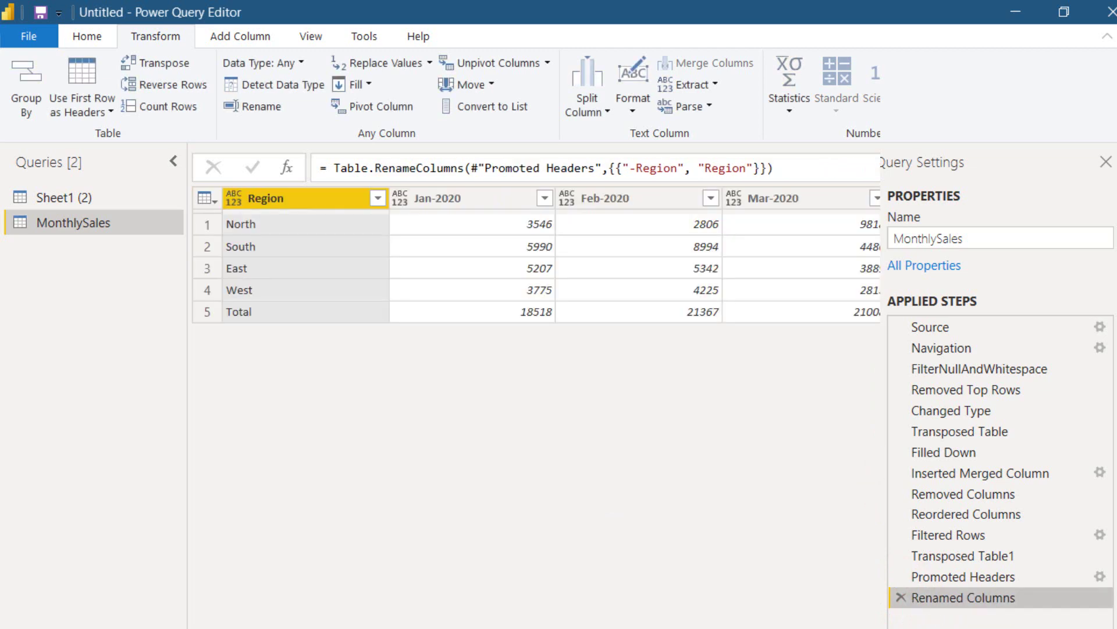
pyautogui.click(901, 597)
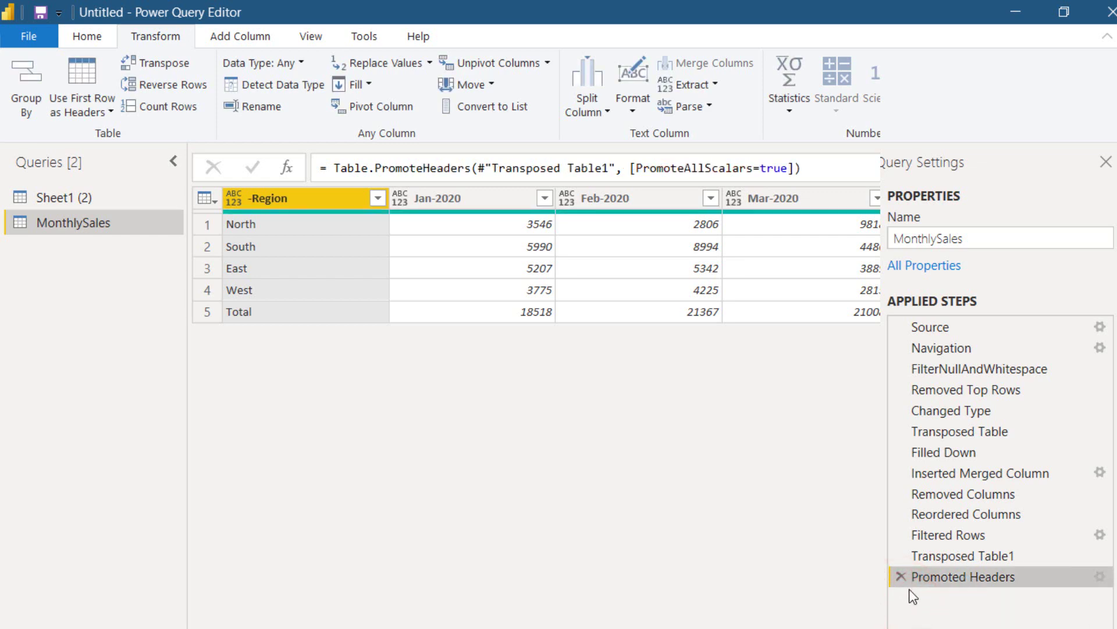
pyautogui.click(452, 196)
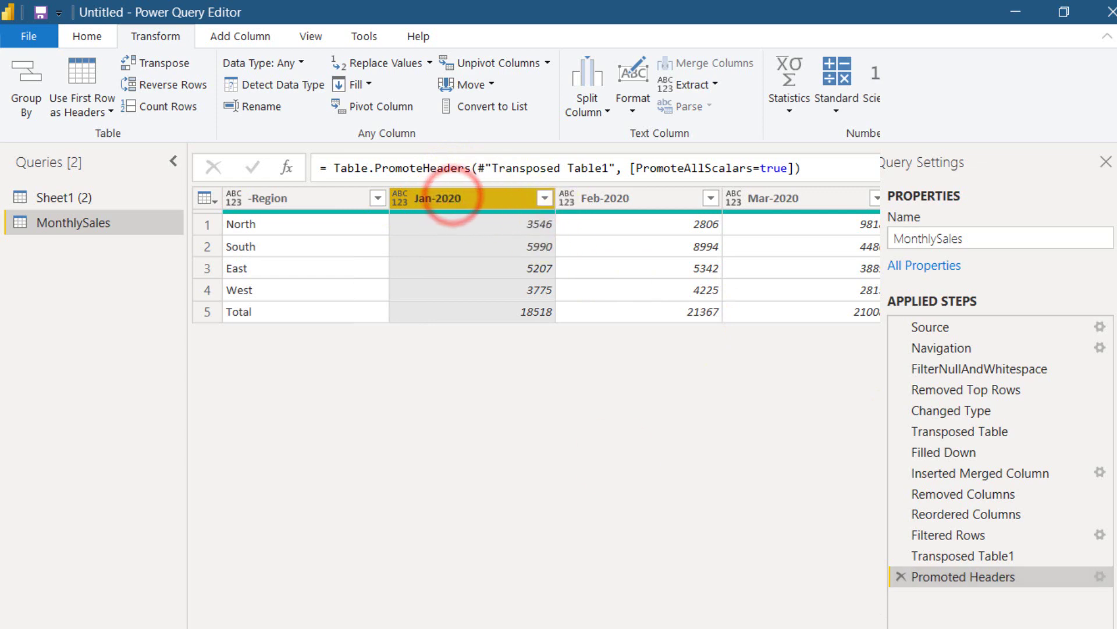
pyautogui.hscroll(5, 451, 232)
pyautogui.hscroll(3, 535, 262)
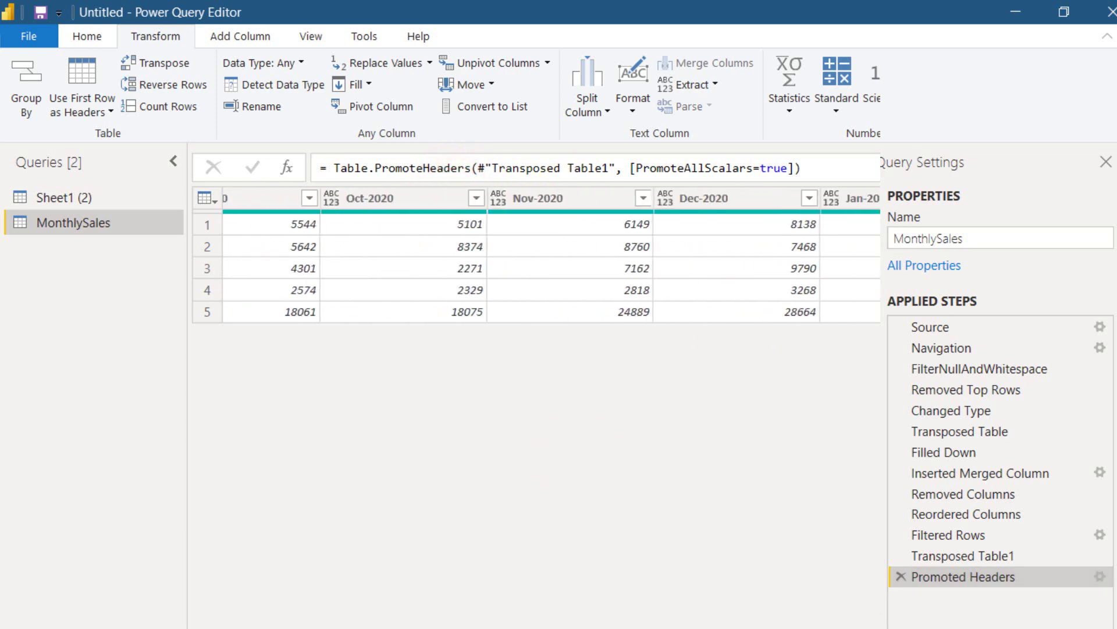
pyautogui.hscroll(-9, 536, 262)
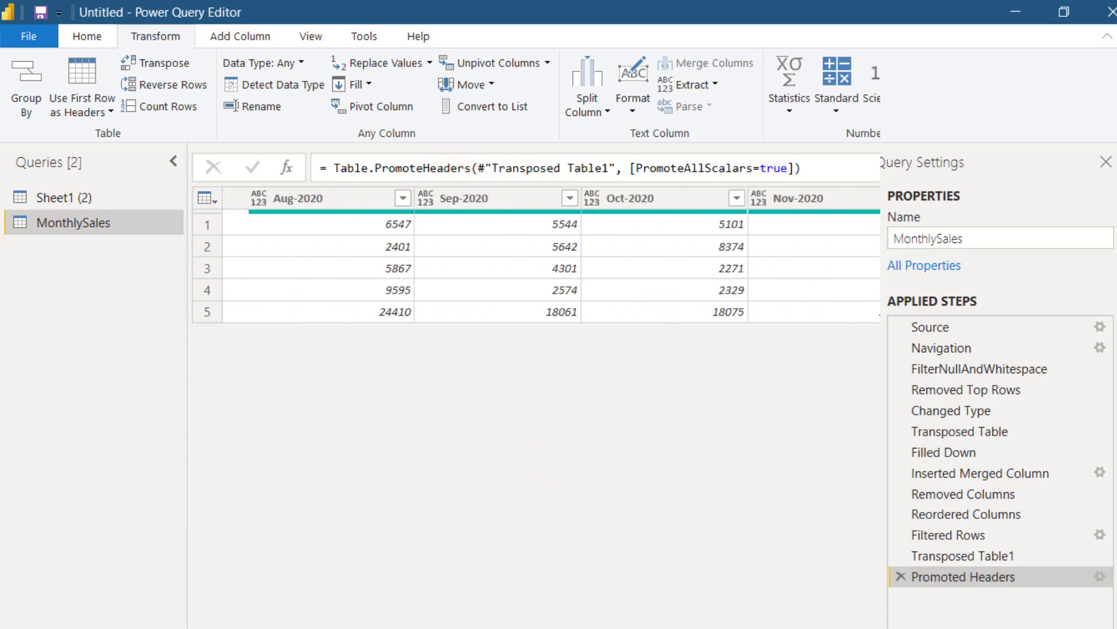
pyautogui.click(899, 577)
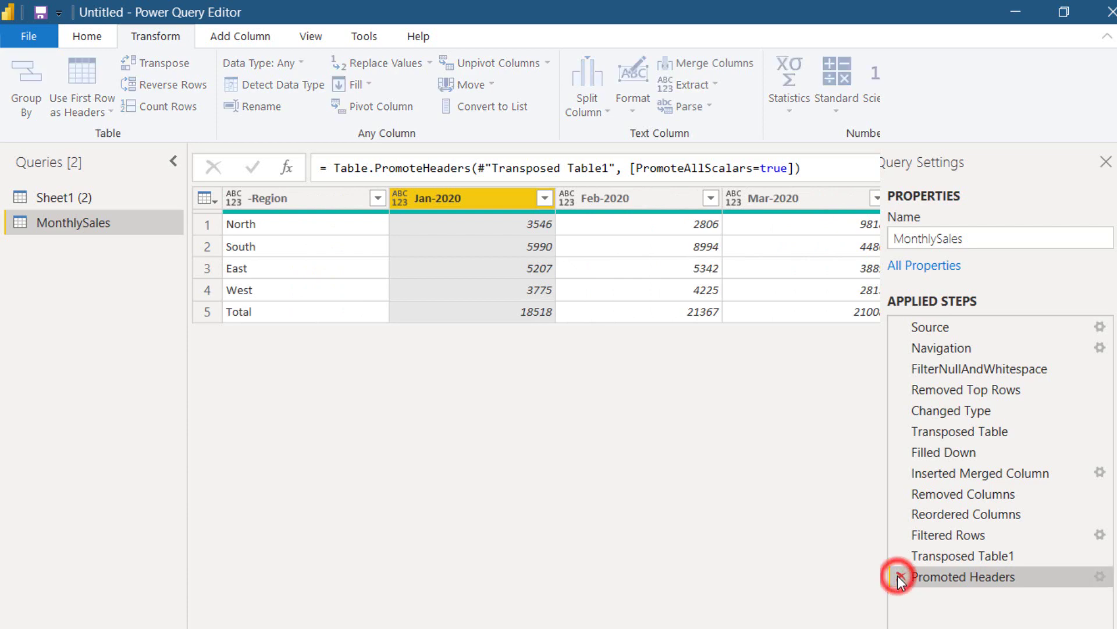
# Promote the first row to headers and rename the -Region column to Region.
pyautogui.click(210, 201)
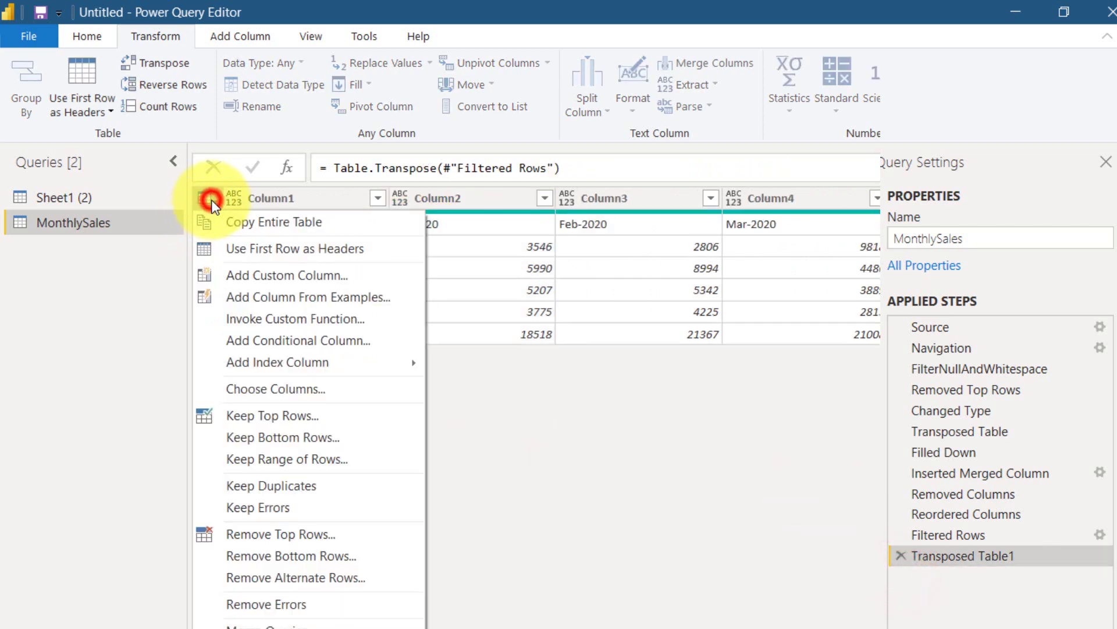
pyautogui.click(259, 252)
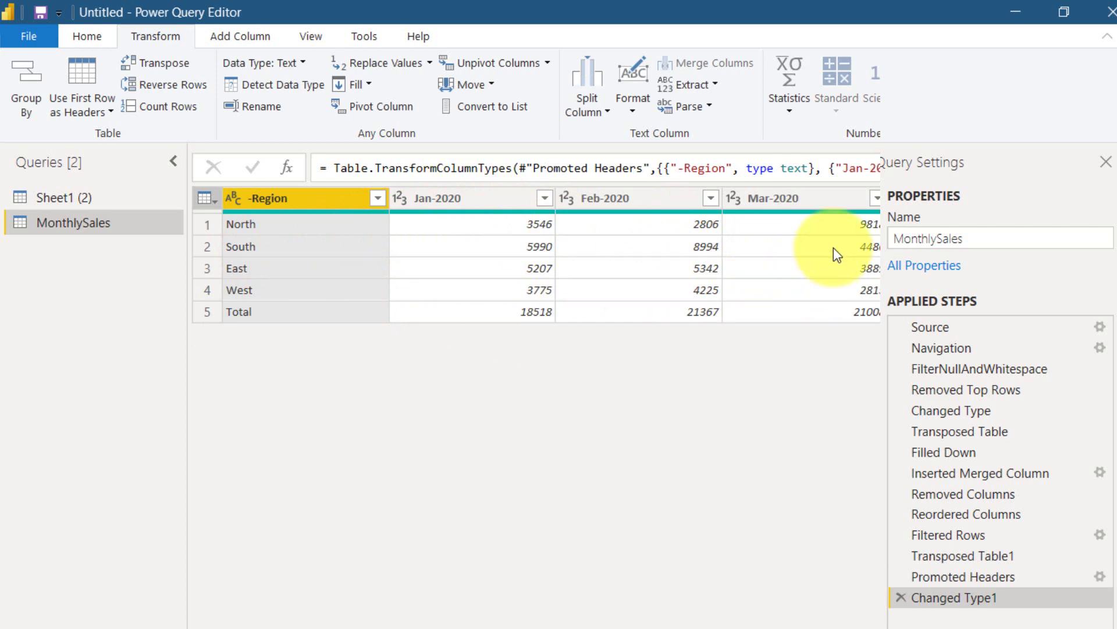
pyautogui.doubleClick(260, 198)
pyautogui.press('Home')
pyautogui.press('Delete')
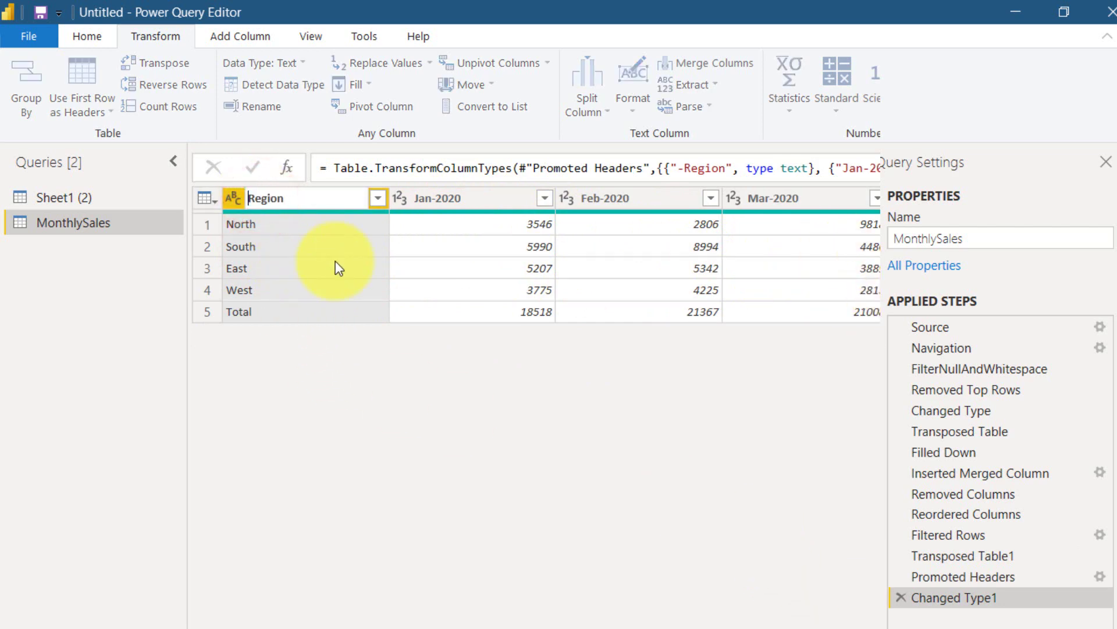
pyautogui.press('Return')
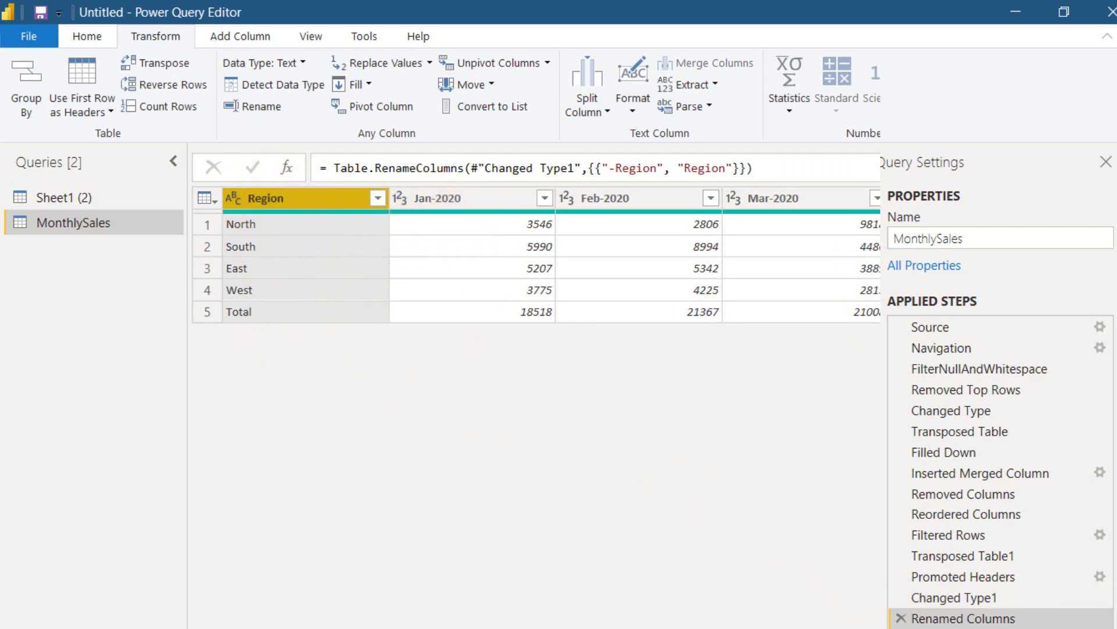
pyautogui.hscroll(10, 536, 256)
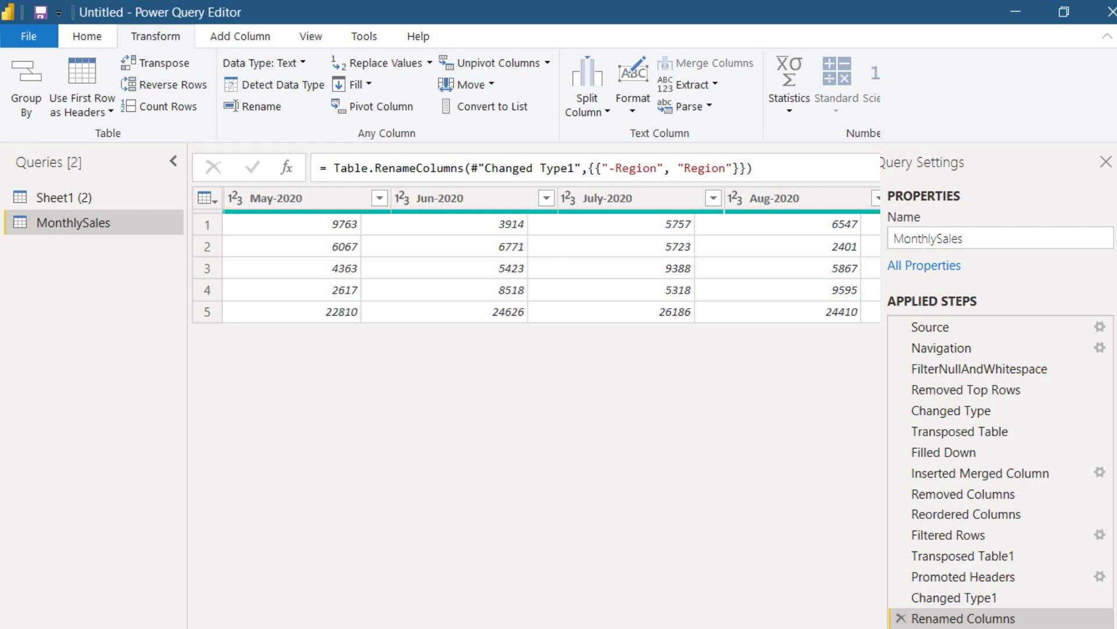
pyautogui.hscroll(8, 553, 256)
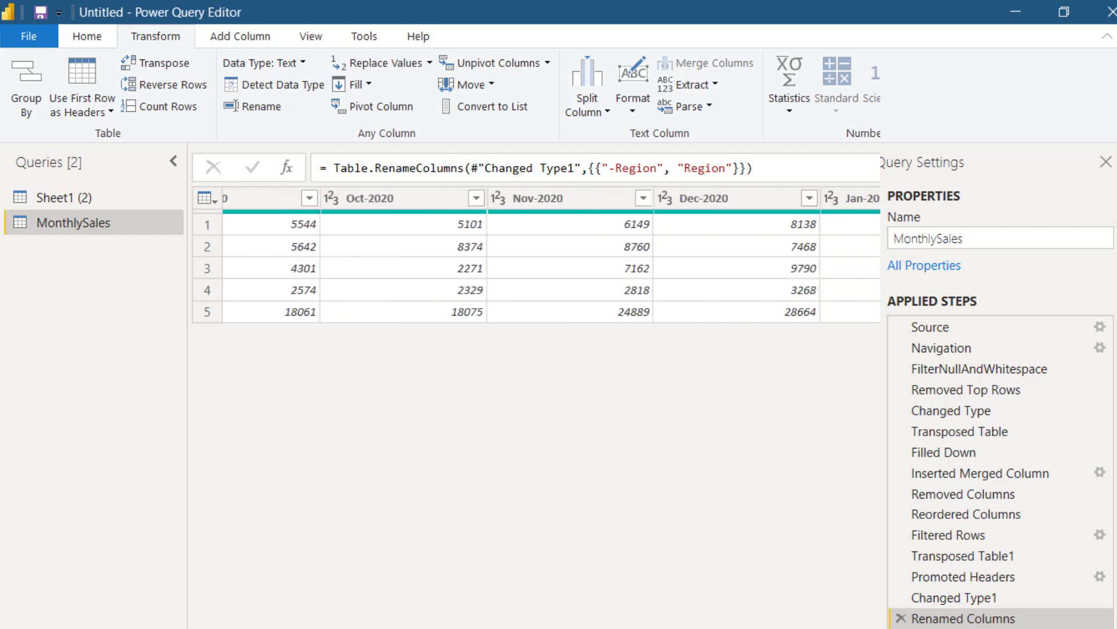
pyautogui.hscroll(-15, 536, 256)
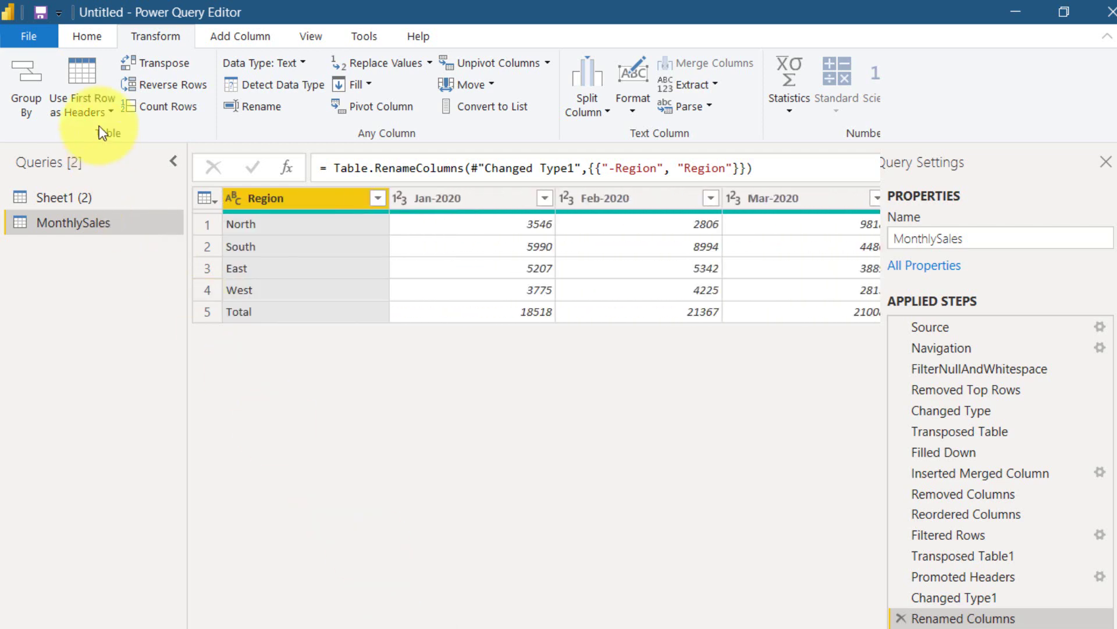
pyautogui.click(94, 36)
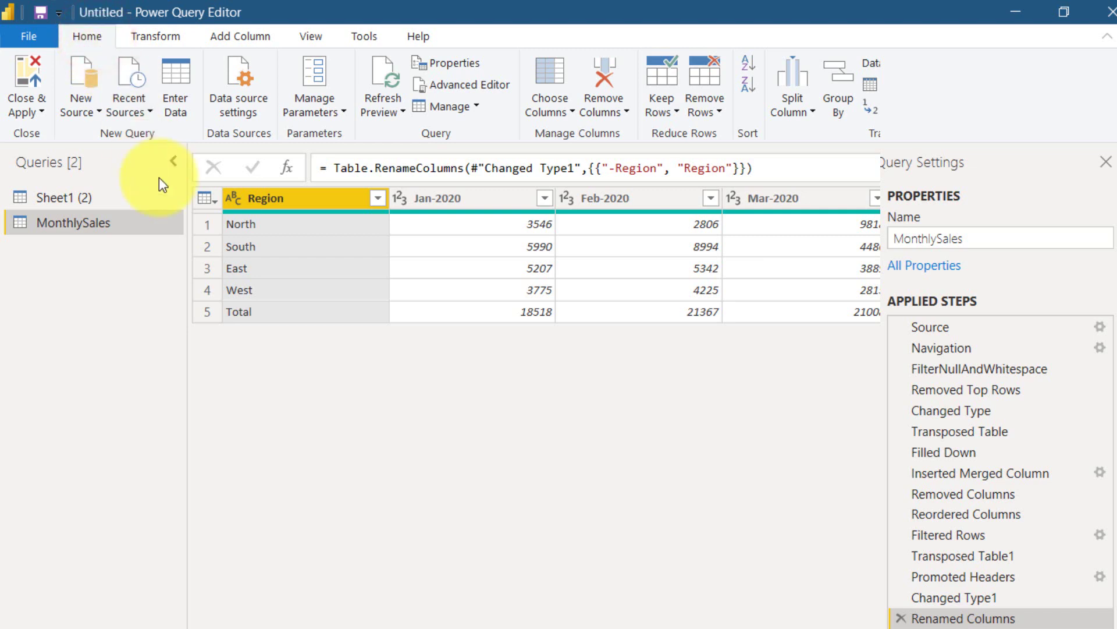
# Turn off Enable load for the Sheet1 (2) query.
pyautogui.click(53, 198)
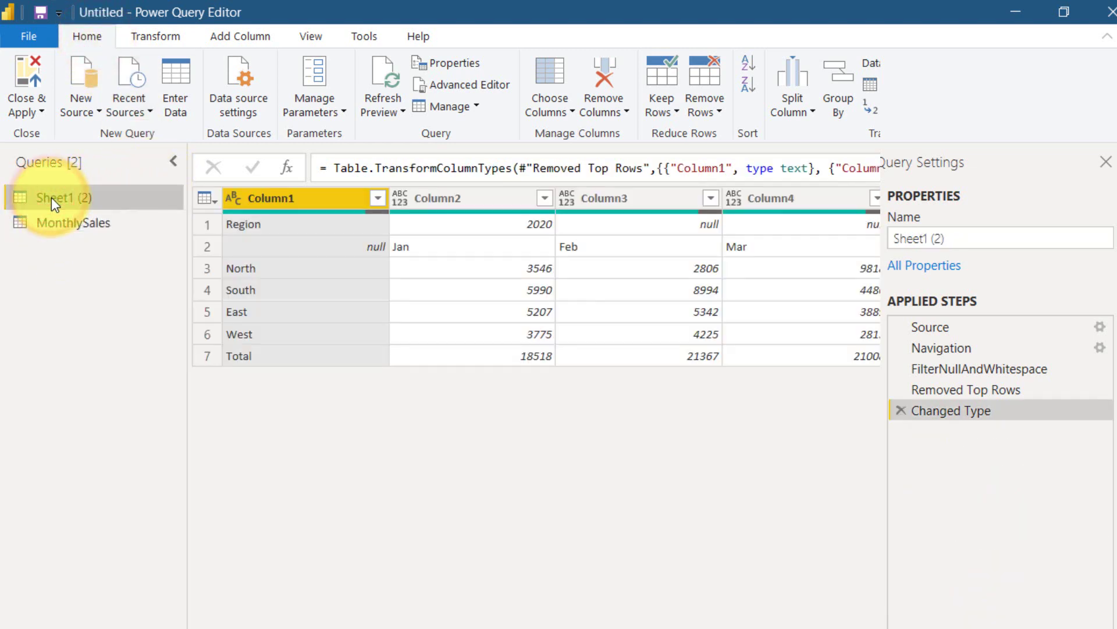
pyautogui.rightClick(51, 199)
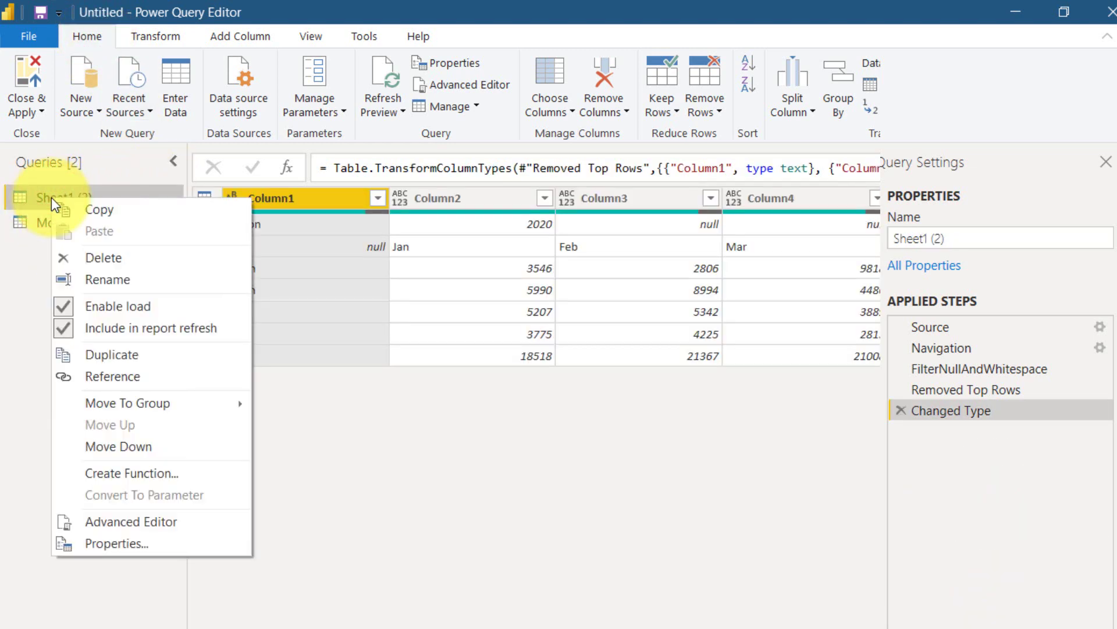
pyautogui.click(165, 303)
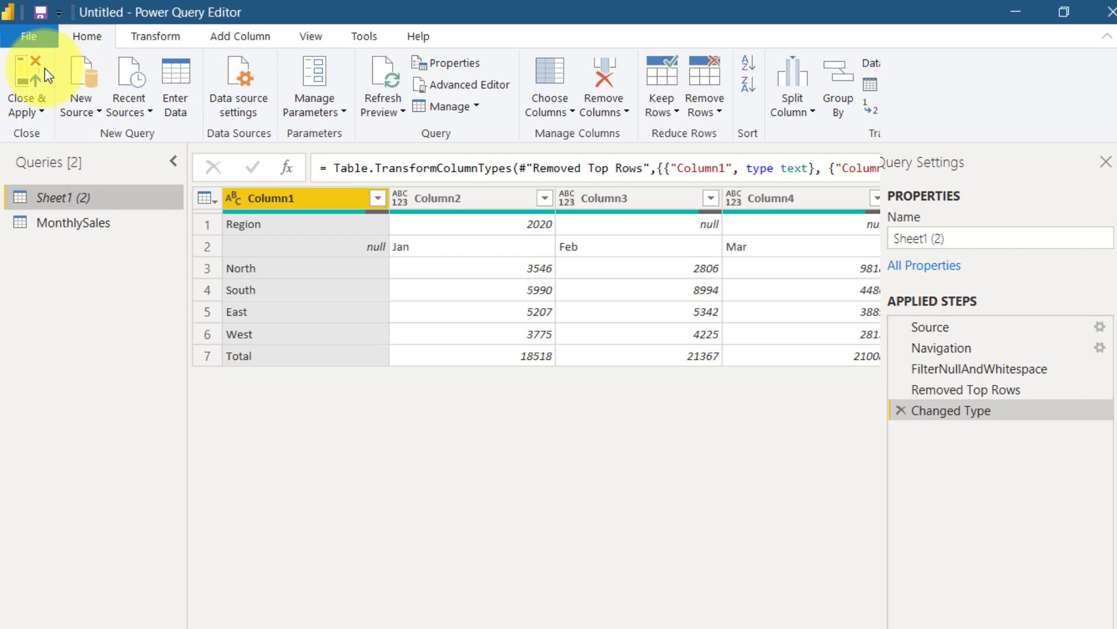
# Apply the query changes, add MonthlySales Region as a table visual, then return to Power Query.
pyautogui.click(26, 72)
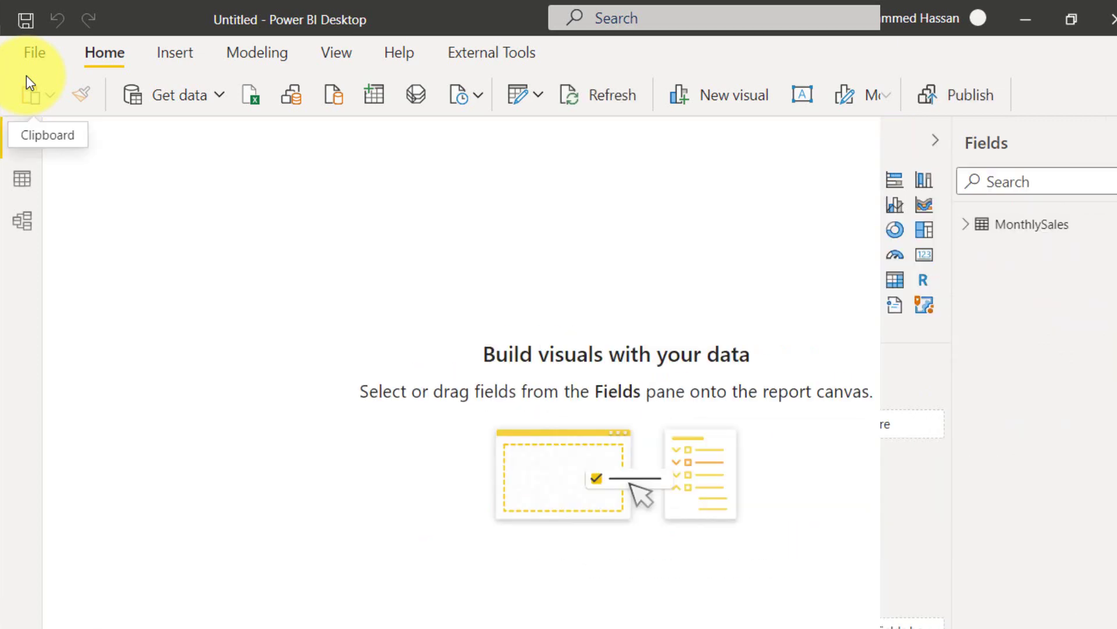
pyautogui.click(964, 224)
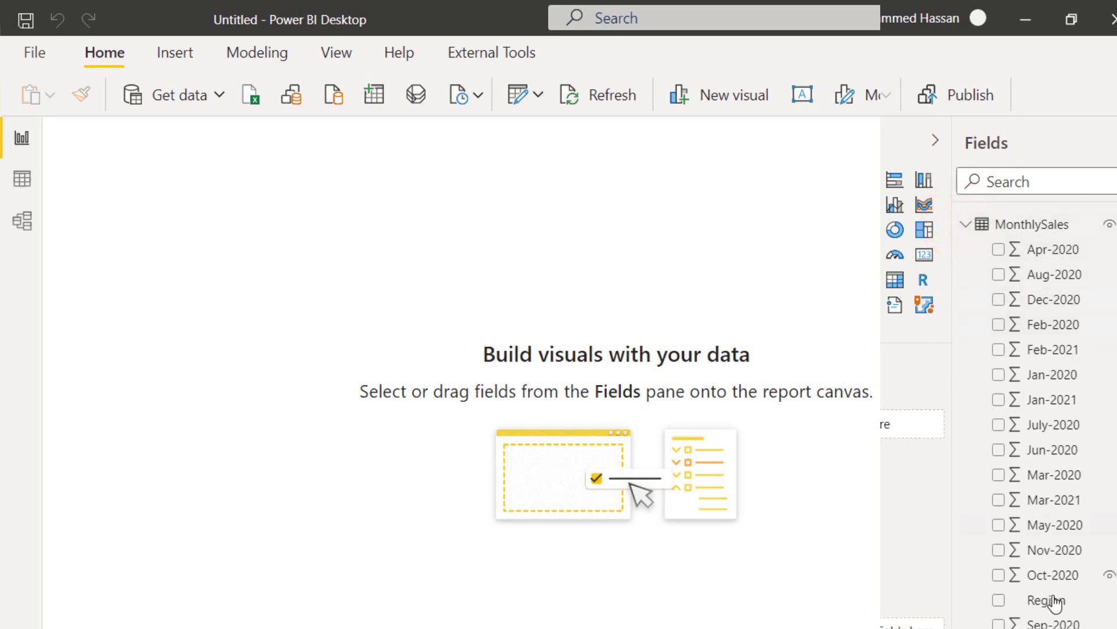
pyautogui.click(1000, 601)
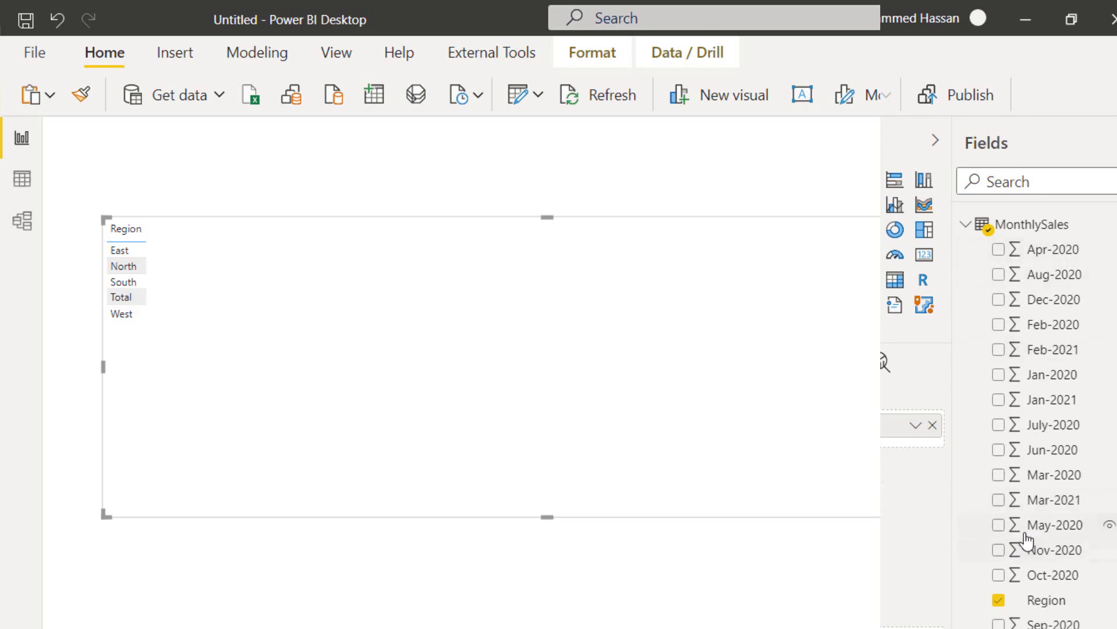
pyautogui.click(520, 345)
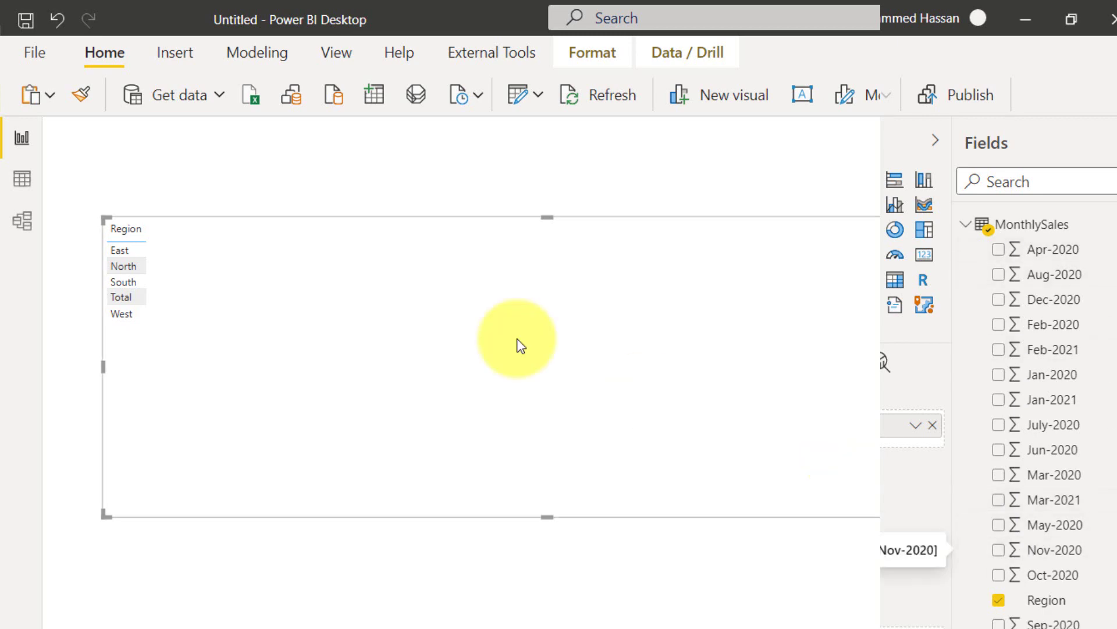
pyautogui.click(514, 88)
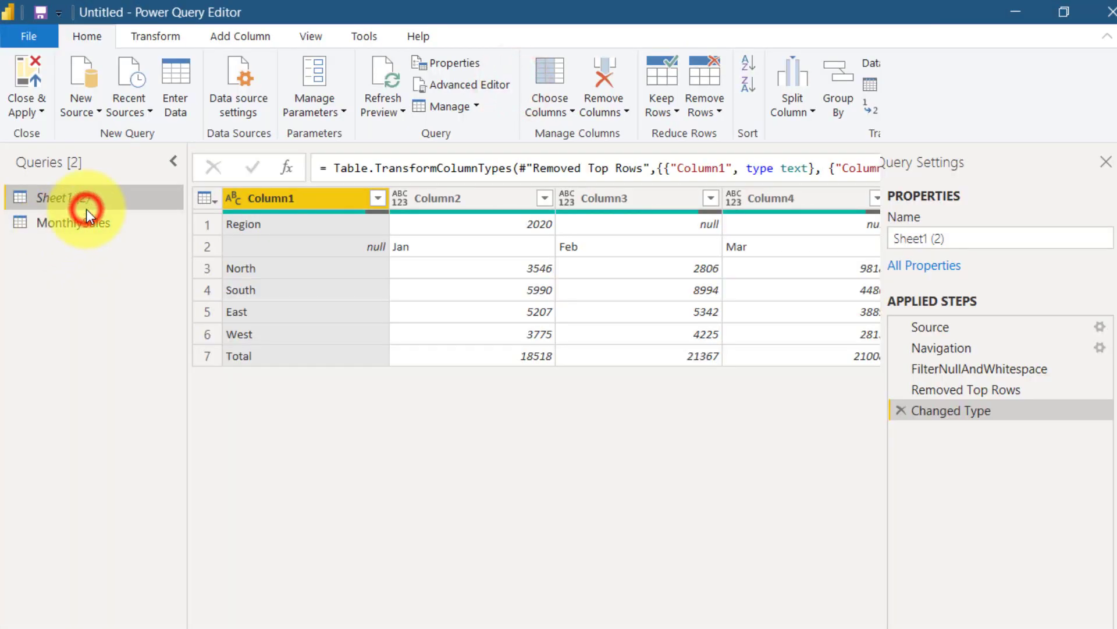
# Duplicate the MonthlySales query and rename the copy 'MonthlySales Vertical'.
pyautogui.click(84, 223)
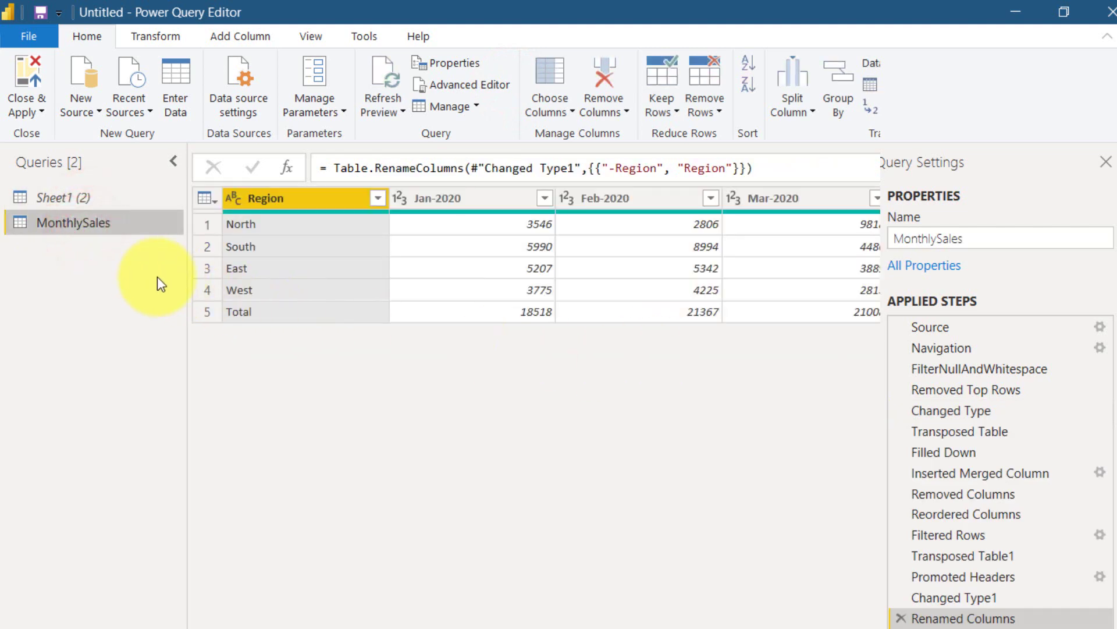
pyautogui.click(961, 537)
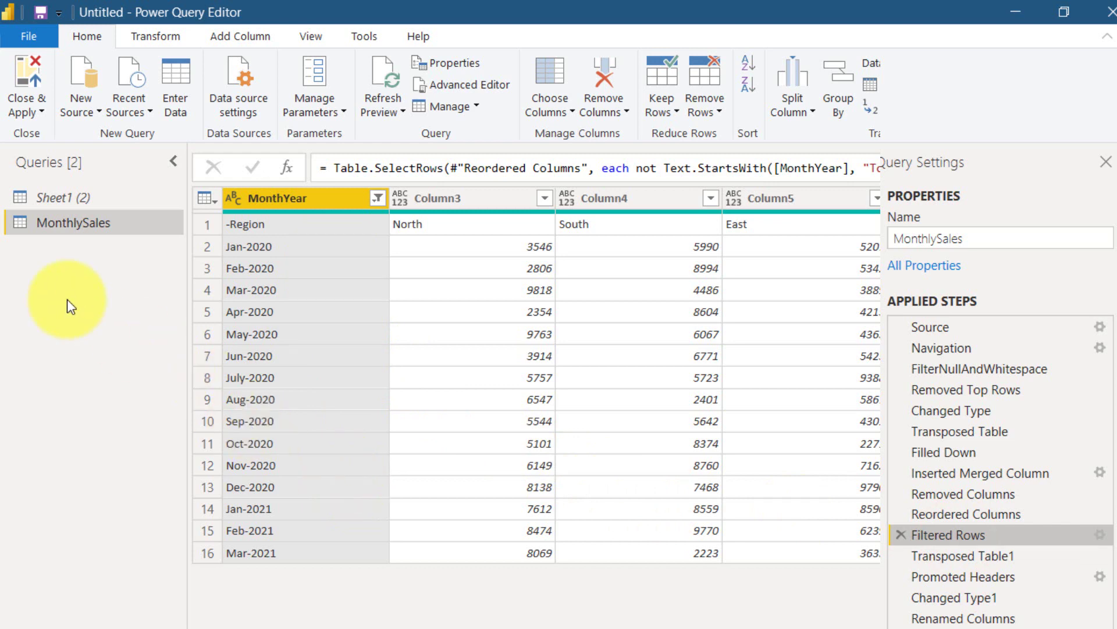
pyautogui.rightClick(54, 225)
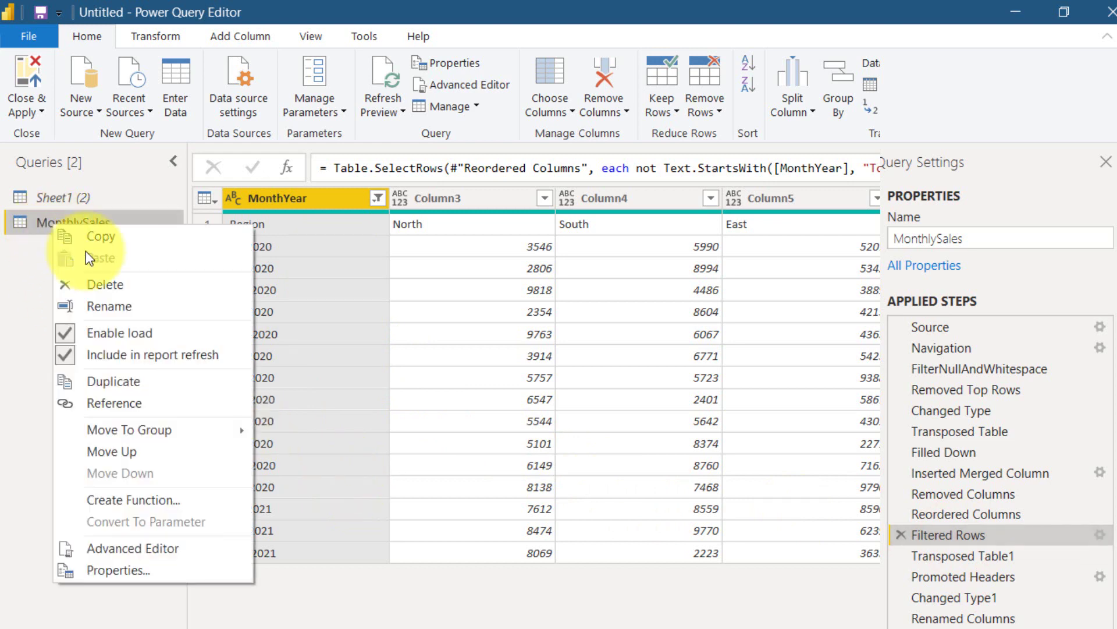
pyautogui.click(158, 388)
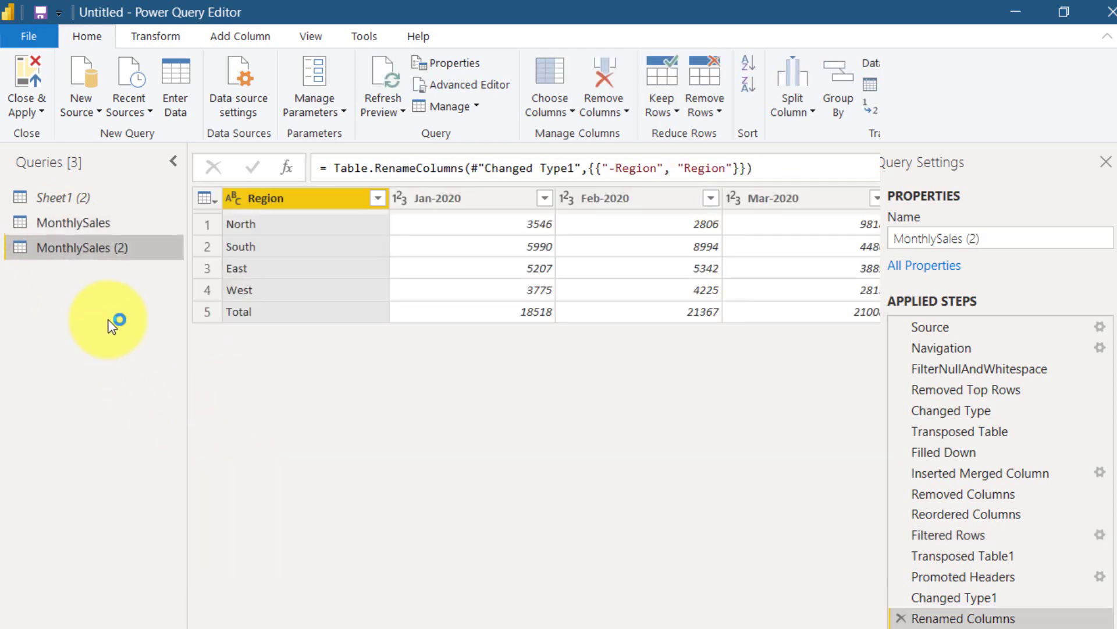
pyautogui.doubleClick(92, 249)
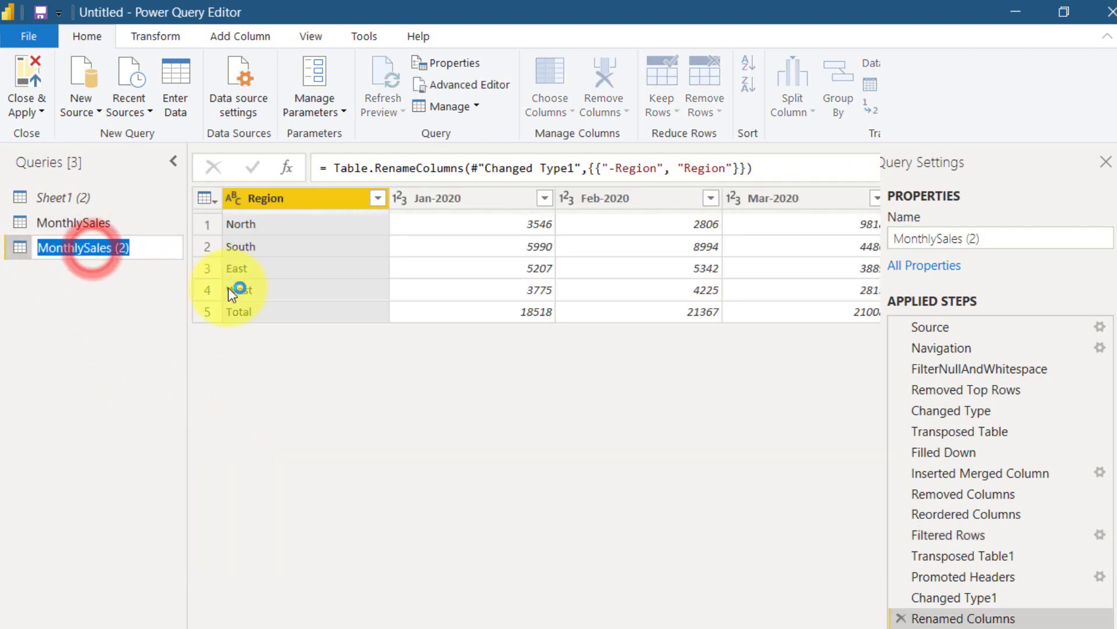
pyautogui.press('End')
pyautogui.press('BackSpace')
pyautogui.press('BackSpace')
pyautogui.press('BackSpace')
pyautogui.write('Vert')
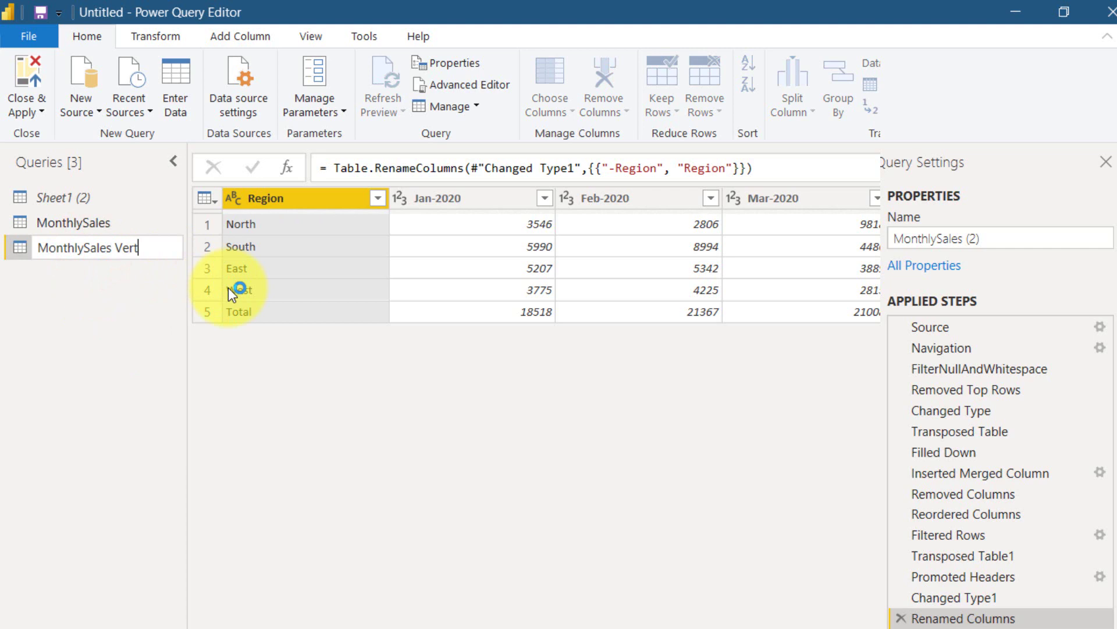
pyautogui.write('ical')
pyautogui.press('Return')
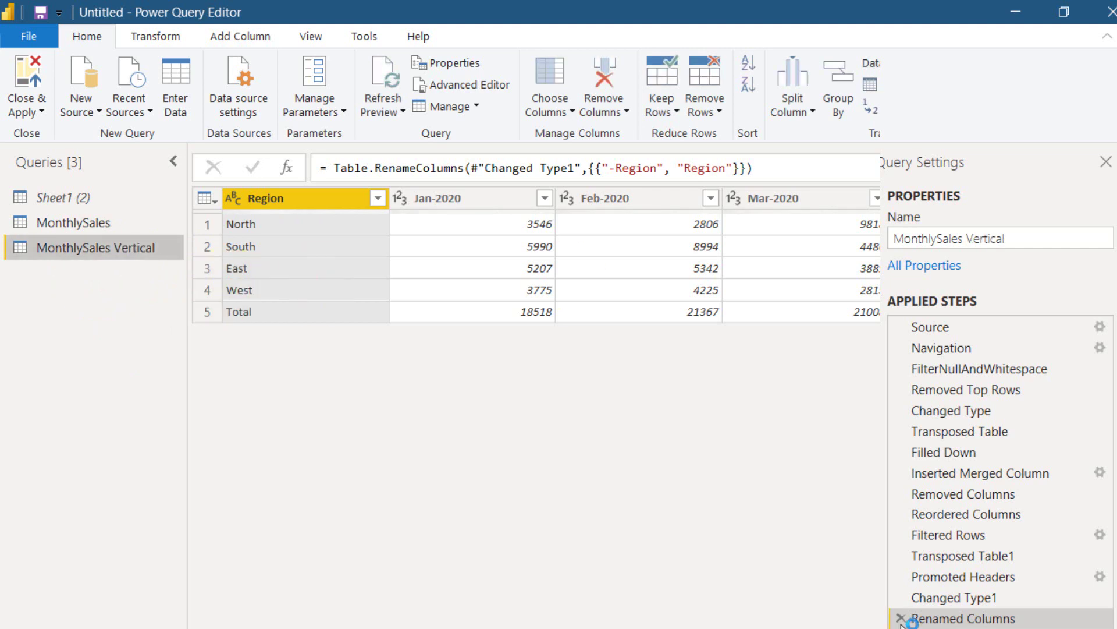
# Delete the Renamed Columns, Changed Type1, Promoted Headers and Transposed Table1 steps, then promote first-row headers.
pyautogui.click(901, 618)
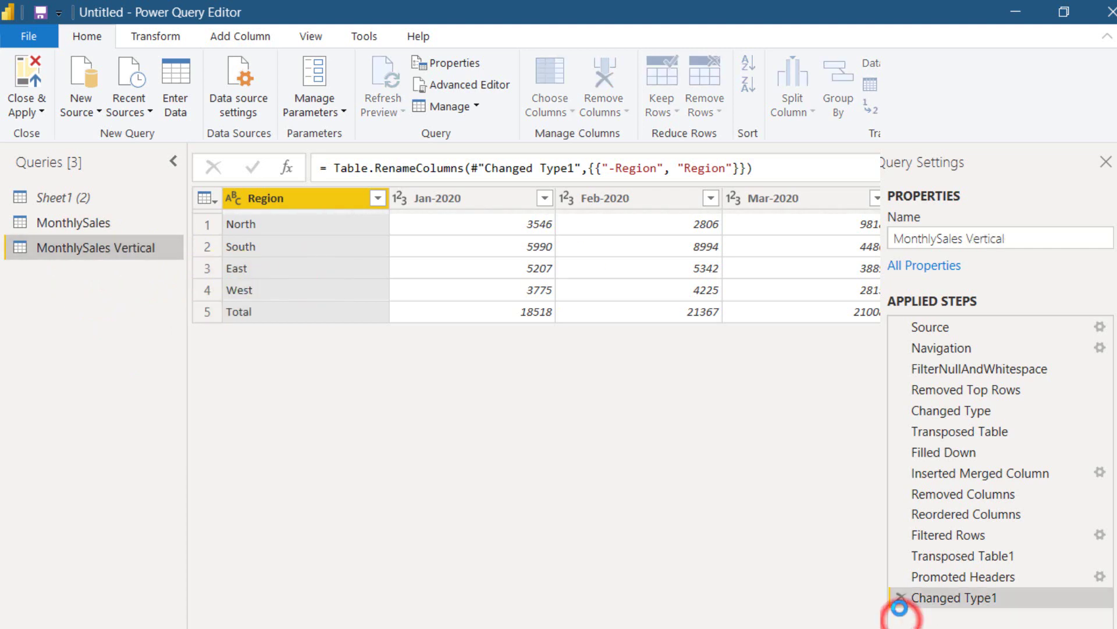
pyautogui.click(901, 598)
pyautogui.click(899, 576)
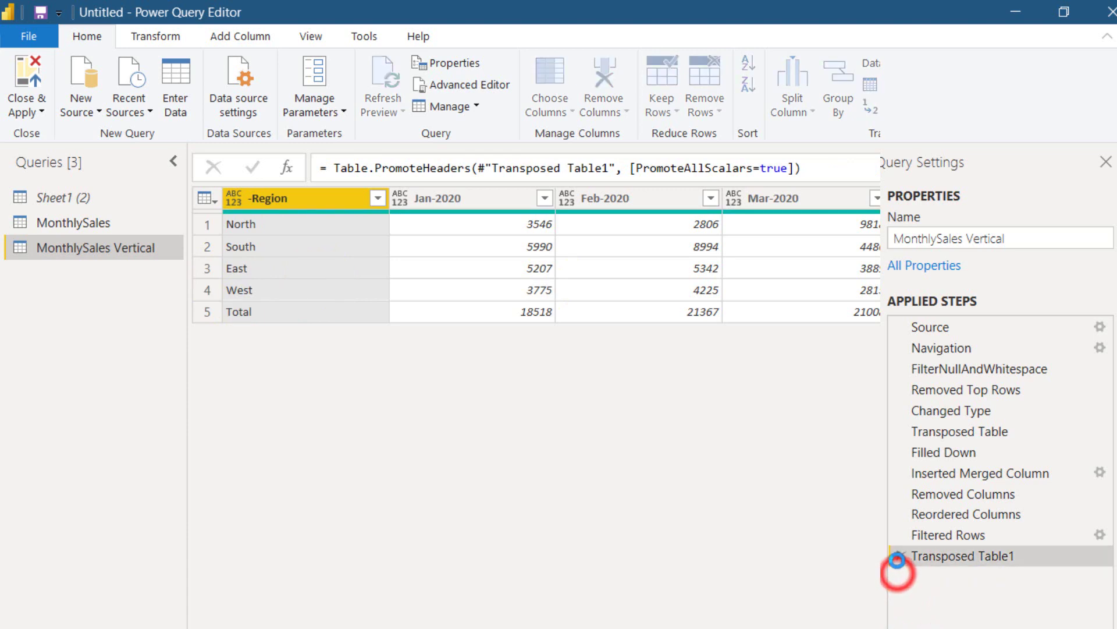
pyautogui.click(901, 556)
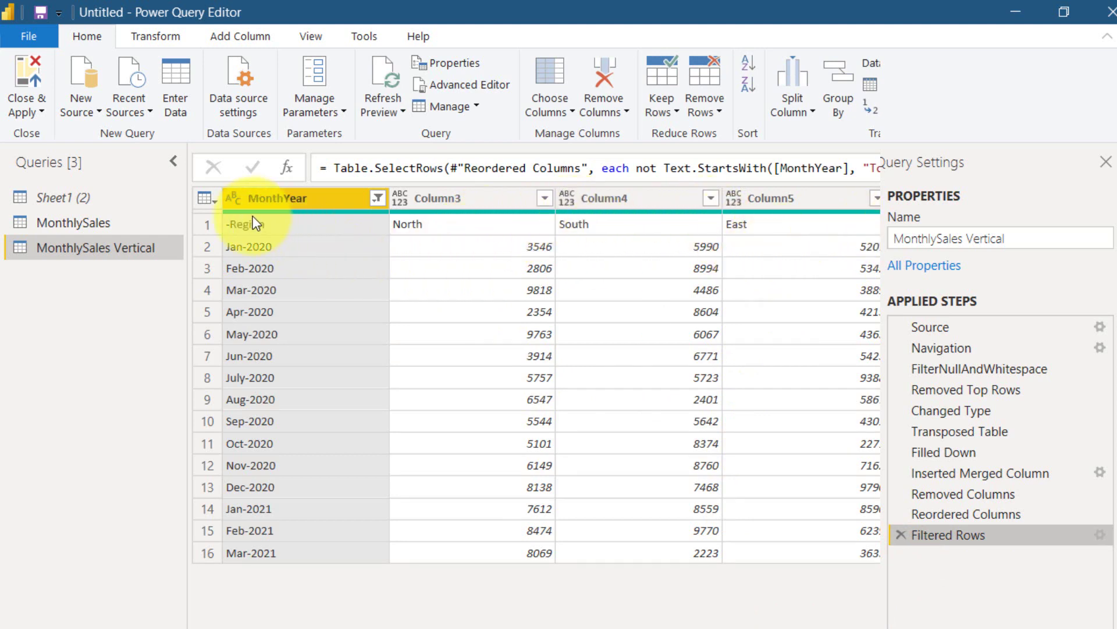
pyautogui.click(213, 201)
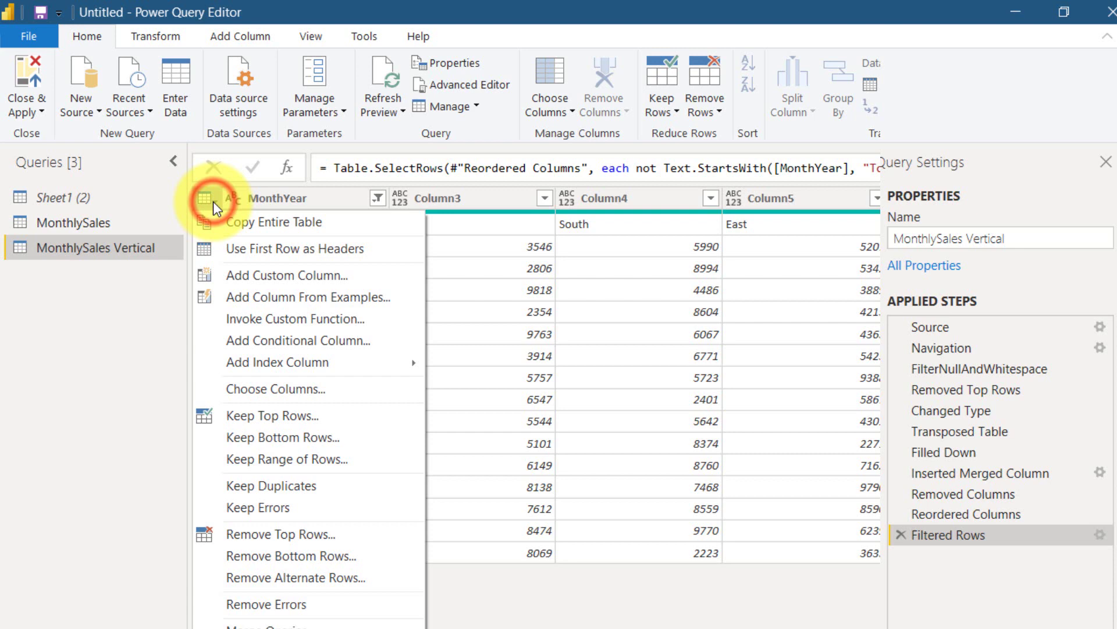
pyautogui.click(339, 245)
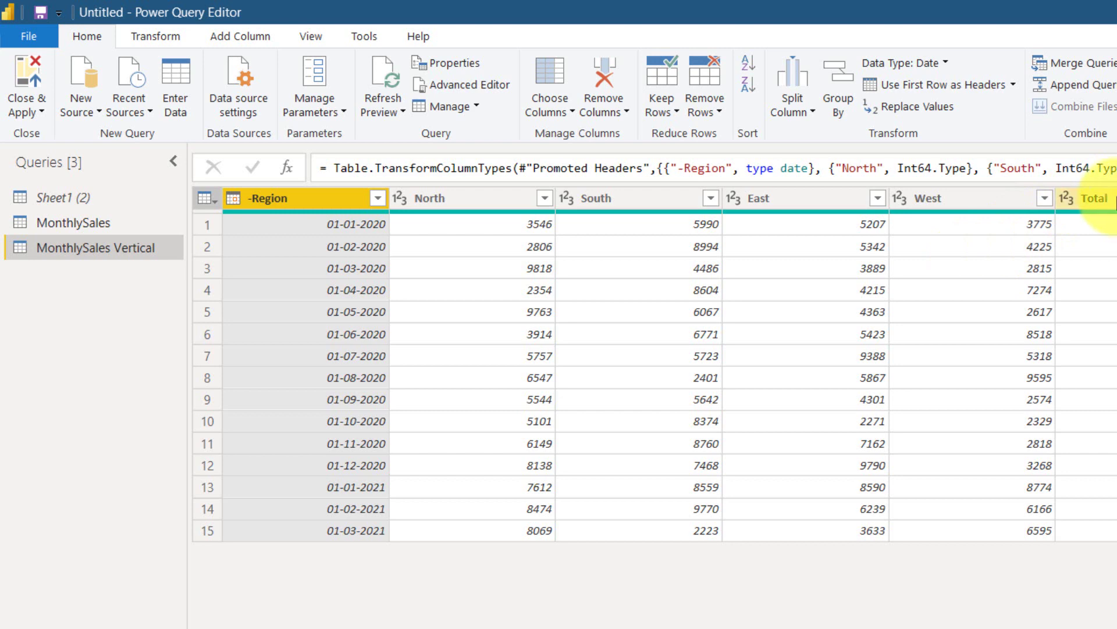
# Delete the Total column, rename -Region to TransDate, and apply the query changes.
pyautogui.click(1113, 201)
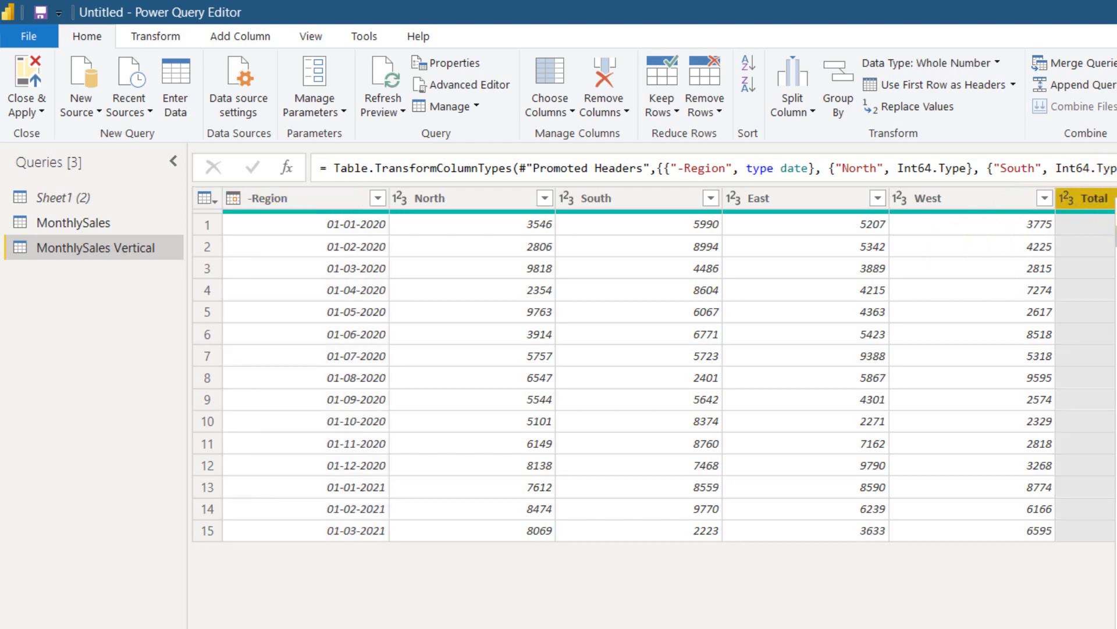
pyautogui.press('Delete')
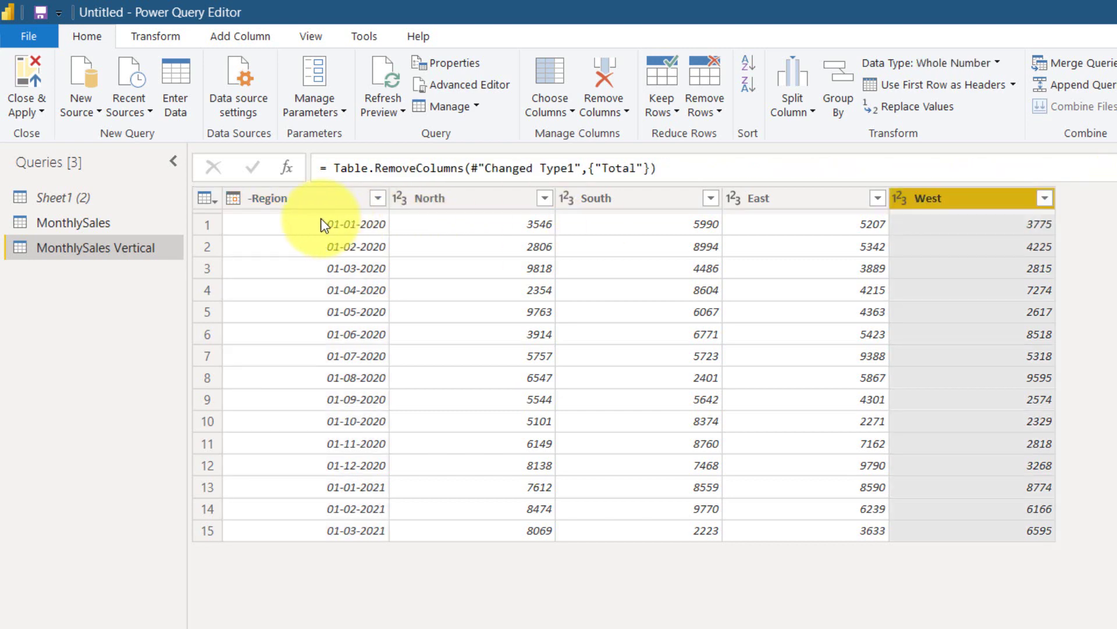
pyautogui.click(276, 197)
pyautogui.doubleClick(278, 197)
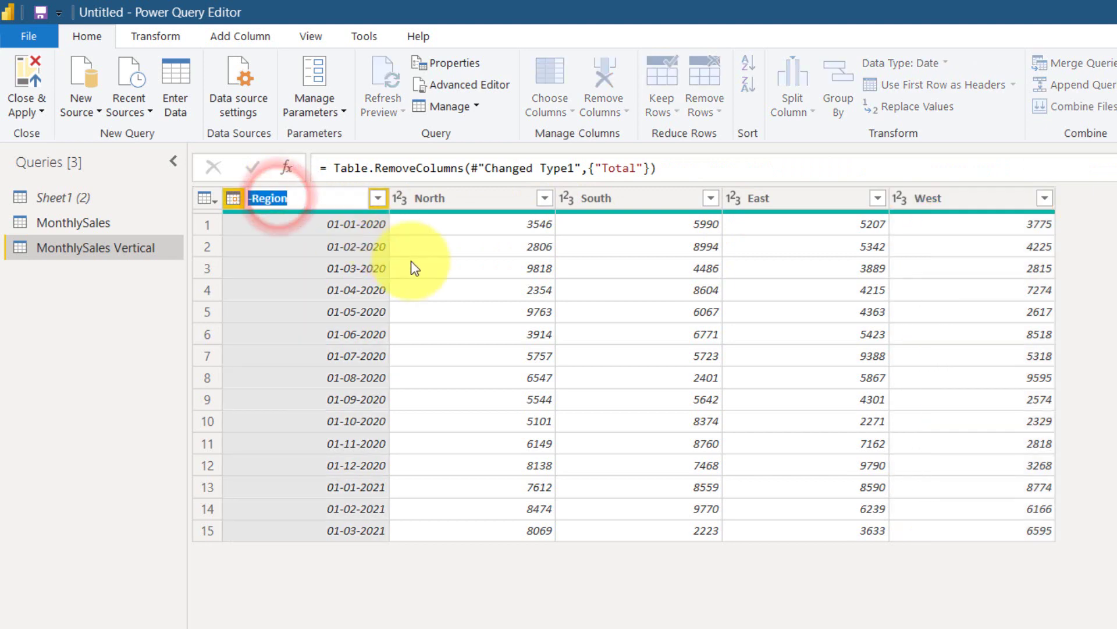
pyautogui.write('Tran')
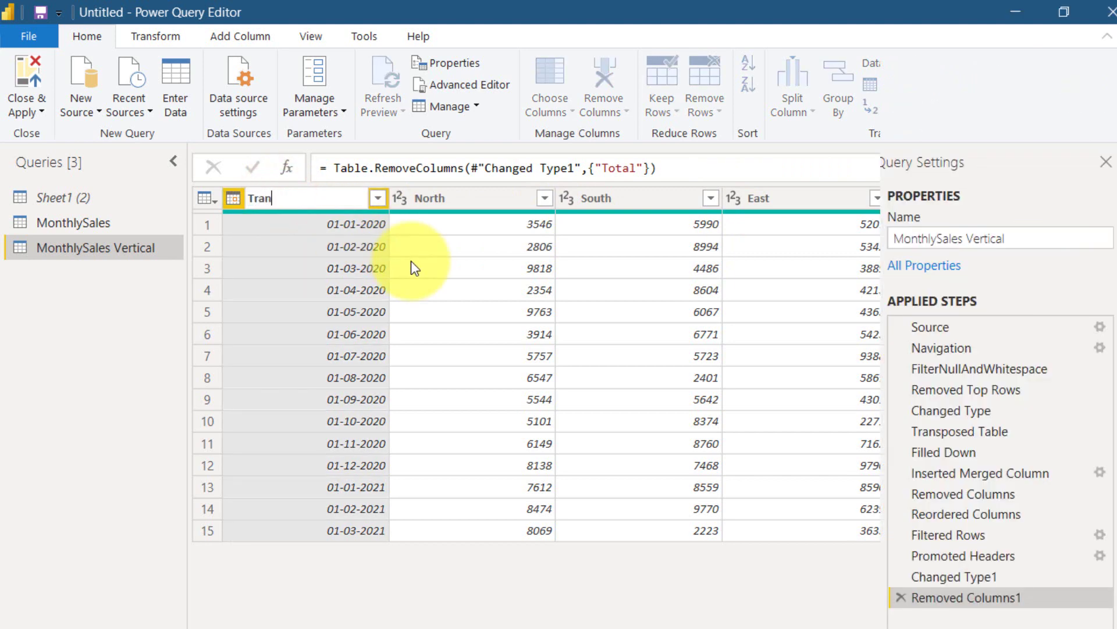
pyautogui.write('sDate')
pyautogui.press('Return')
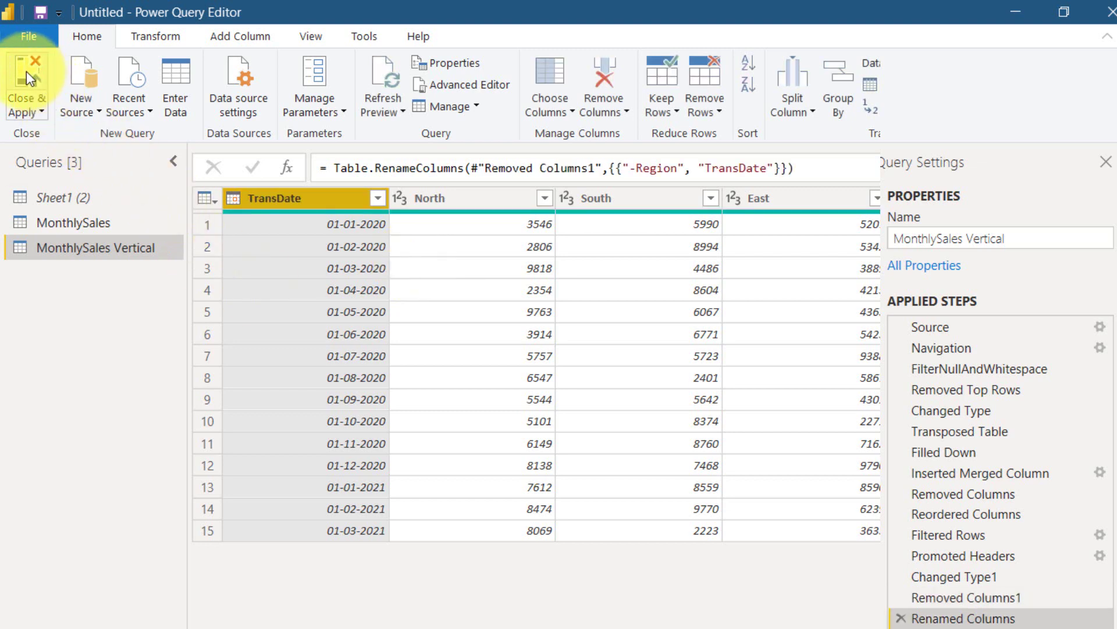
pyautogui.click(26, 71)
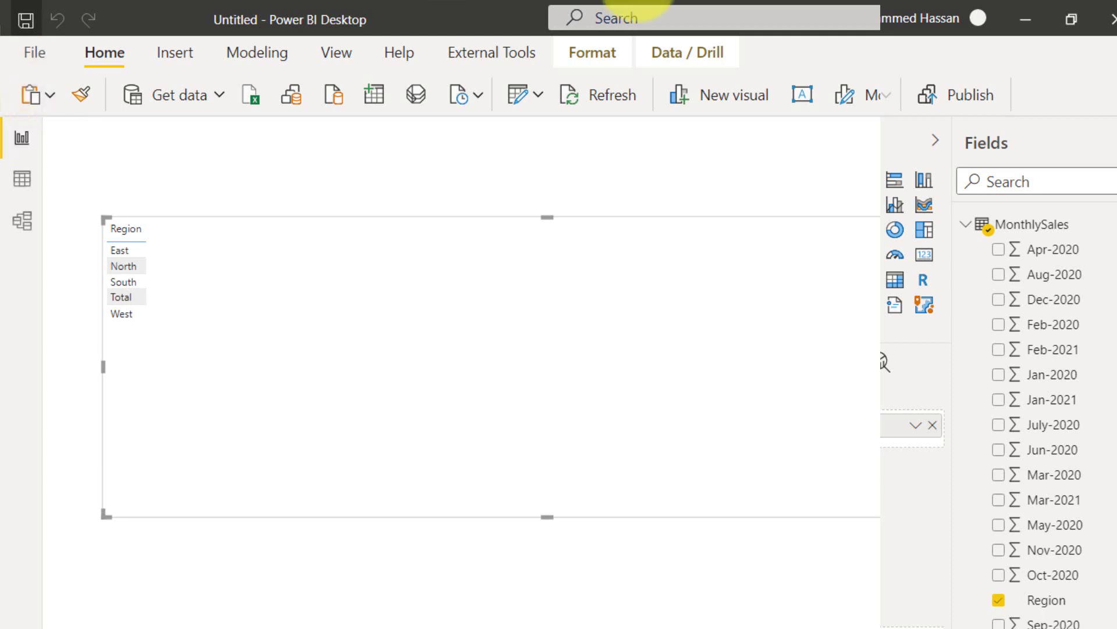
# Collapse MonthlySales in the Fields pane and delete the Region table visual.
pyautogui.click(973, 227)
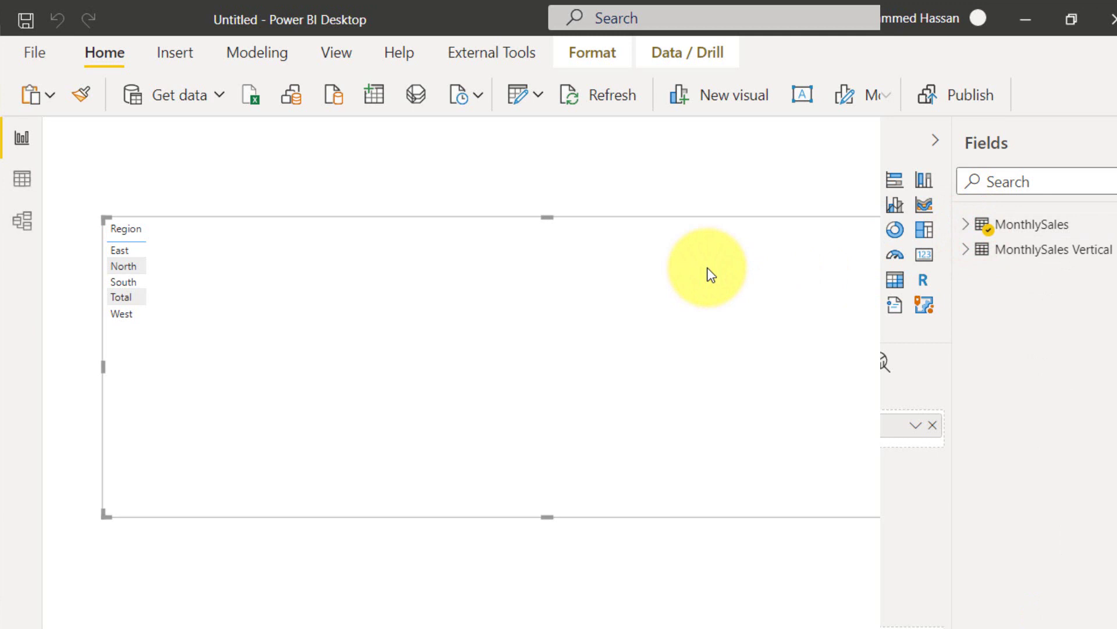
pyautogui.press('Delete')
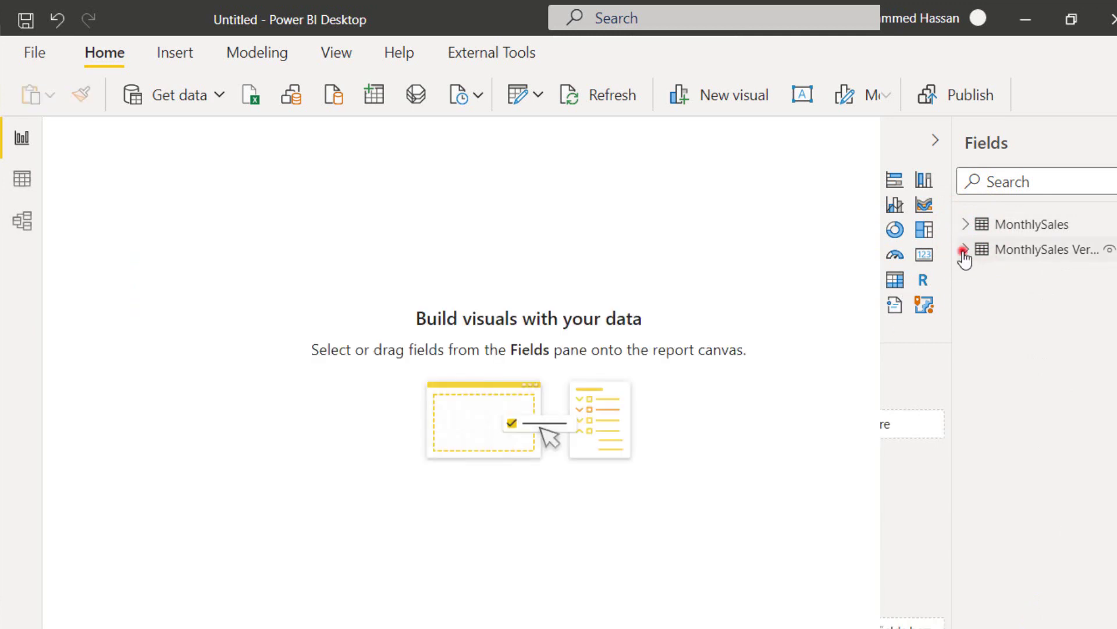
# Build a table of TransDate with North, South, East and West, keeping only Year and Month.
pyautogui.click(966, 249)
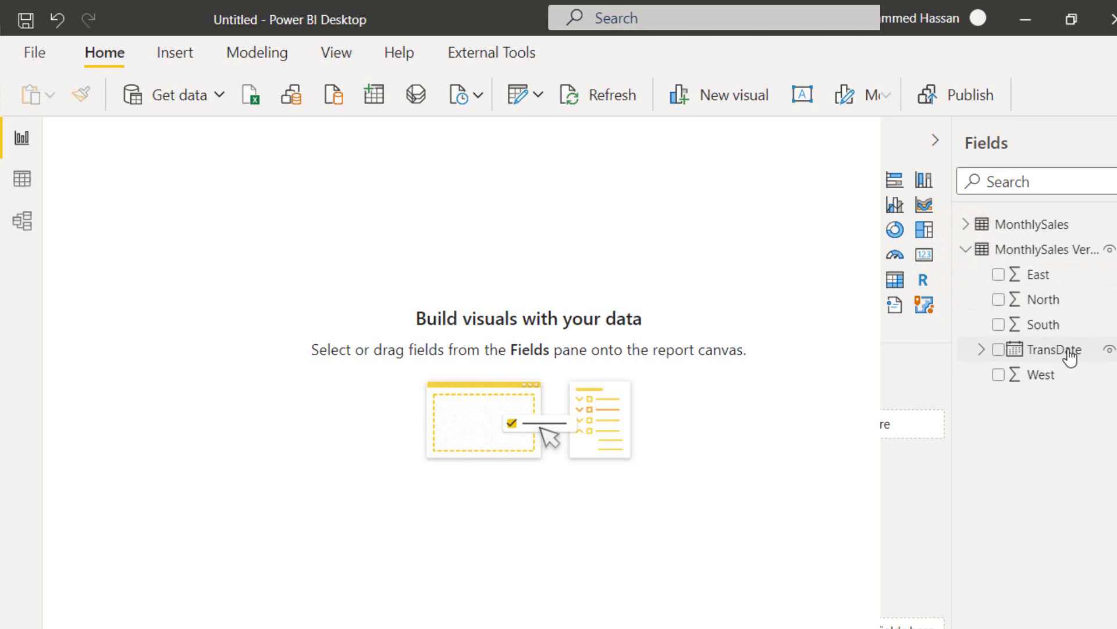
pyautogui.click(998, 351)
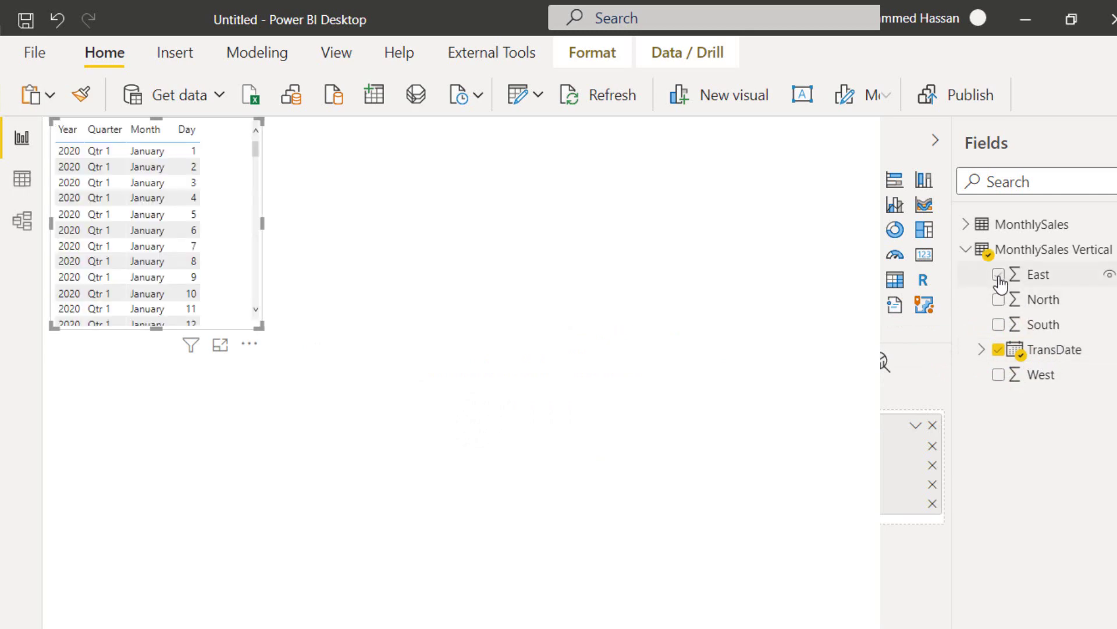
pyautogui.click(999, 299)
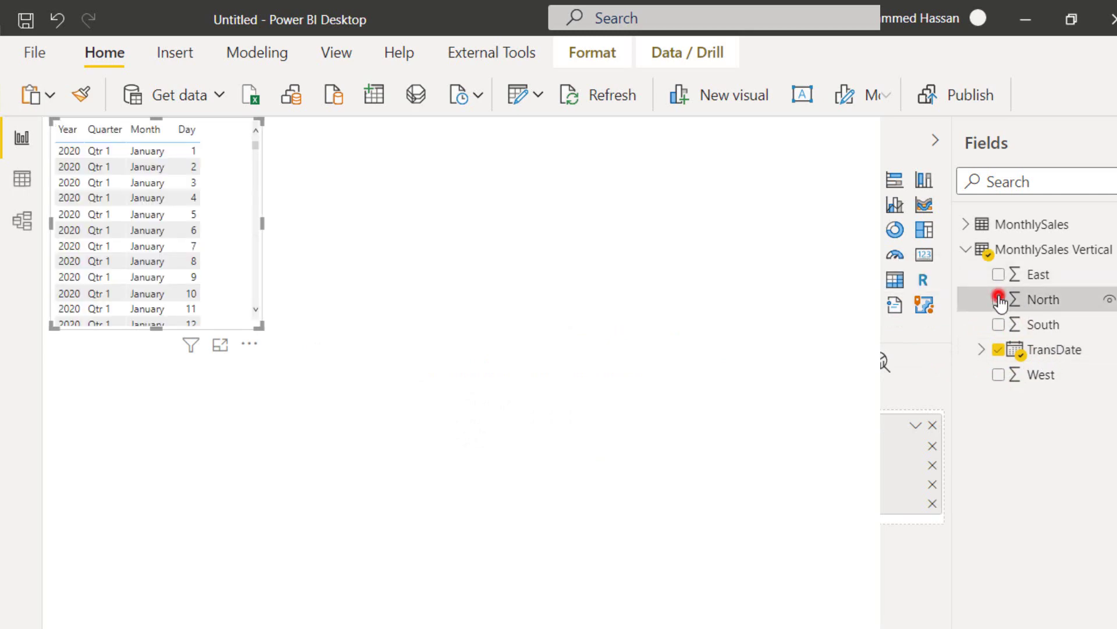
pyautogui.click(999, 324)
pyautogui.click(999, 274)
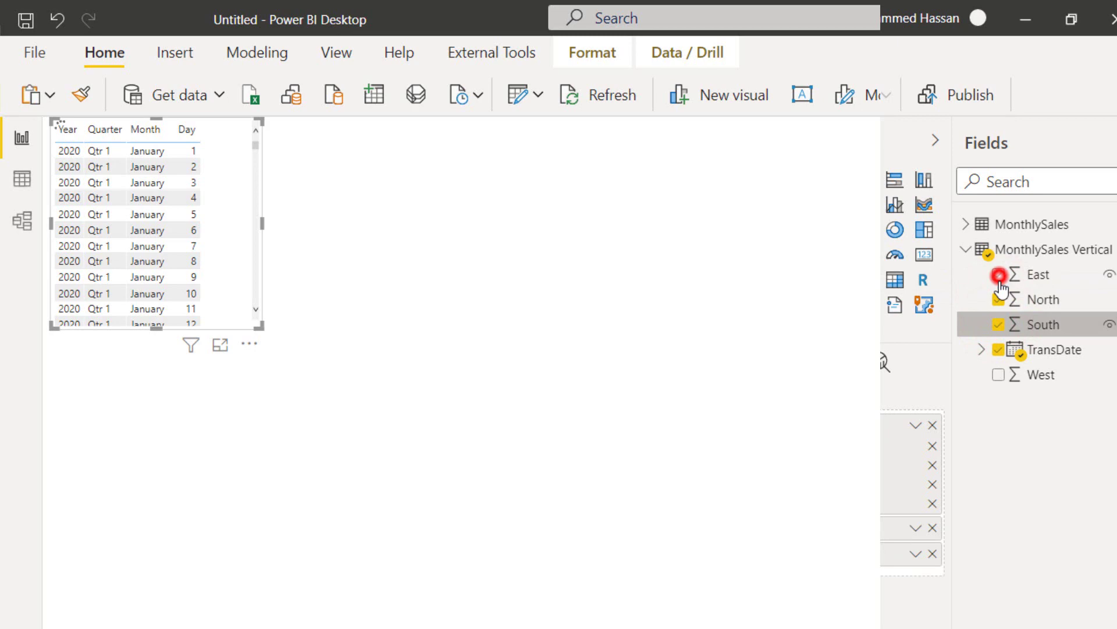
pyautogui.click(999, 374)
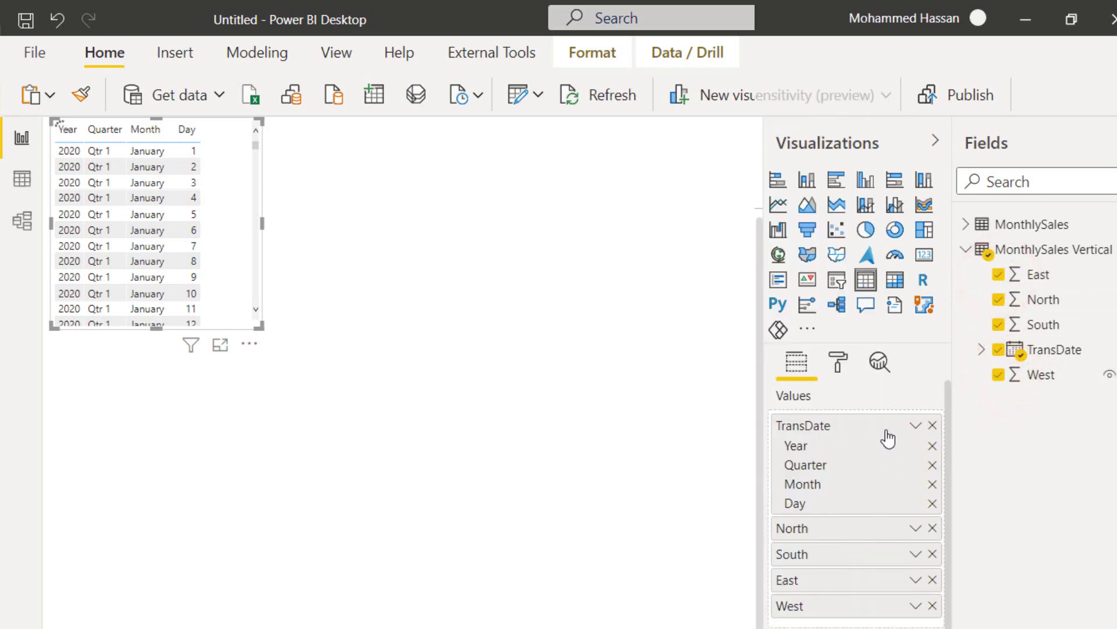
pyautogui.click(933, 465)
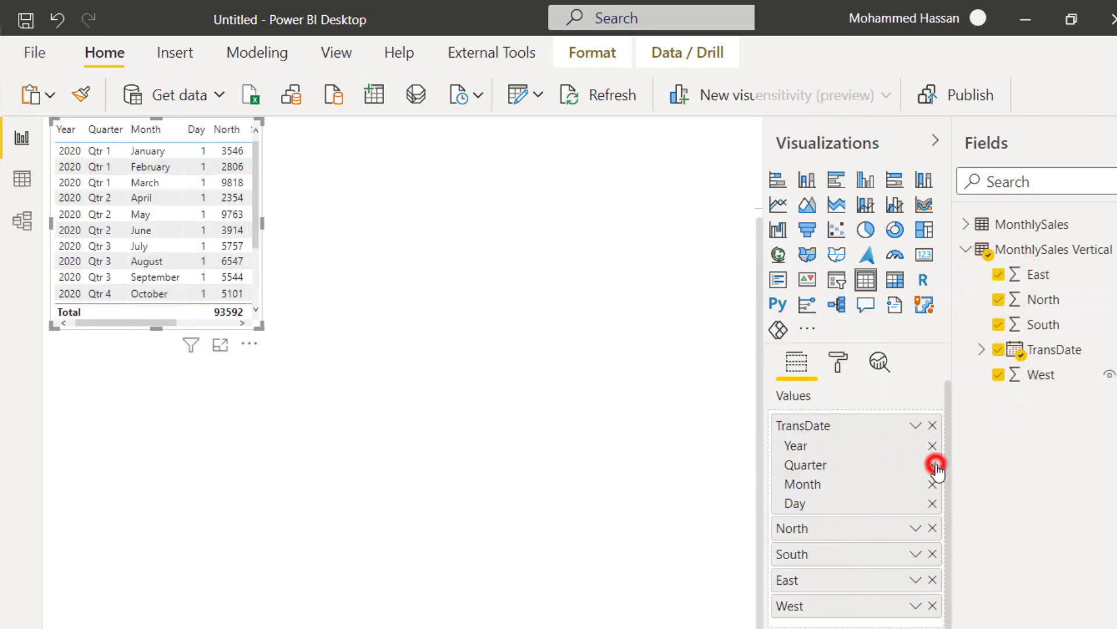
pyautogui.click(933, 483)
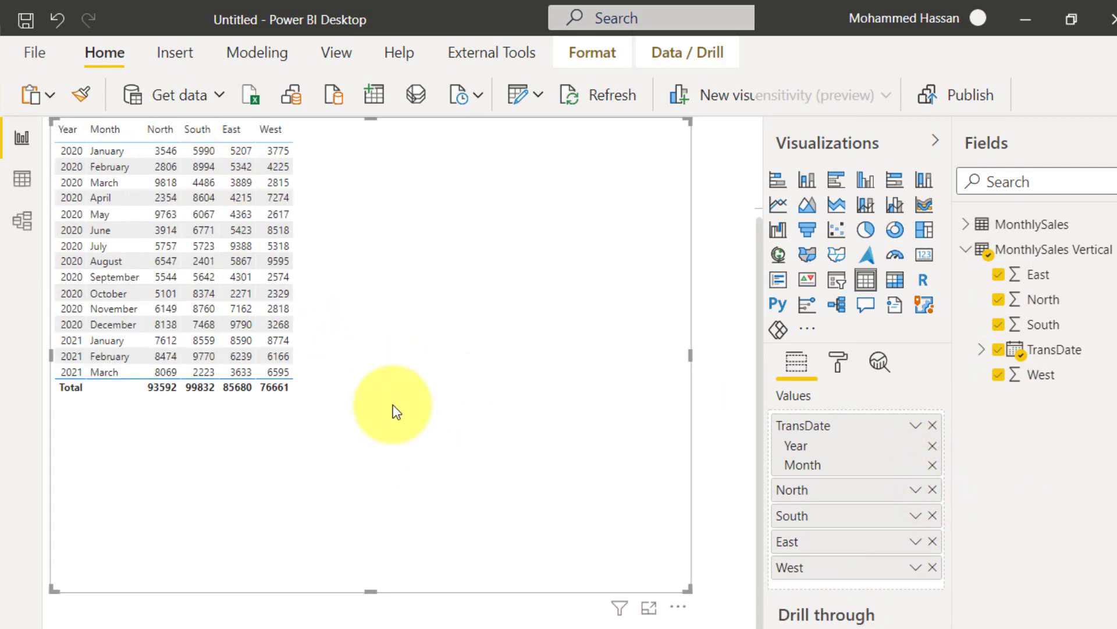
pyautogui.click(392, 392)
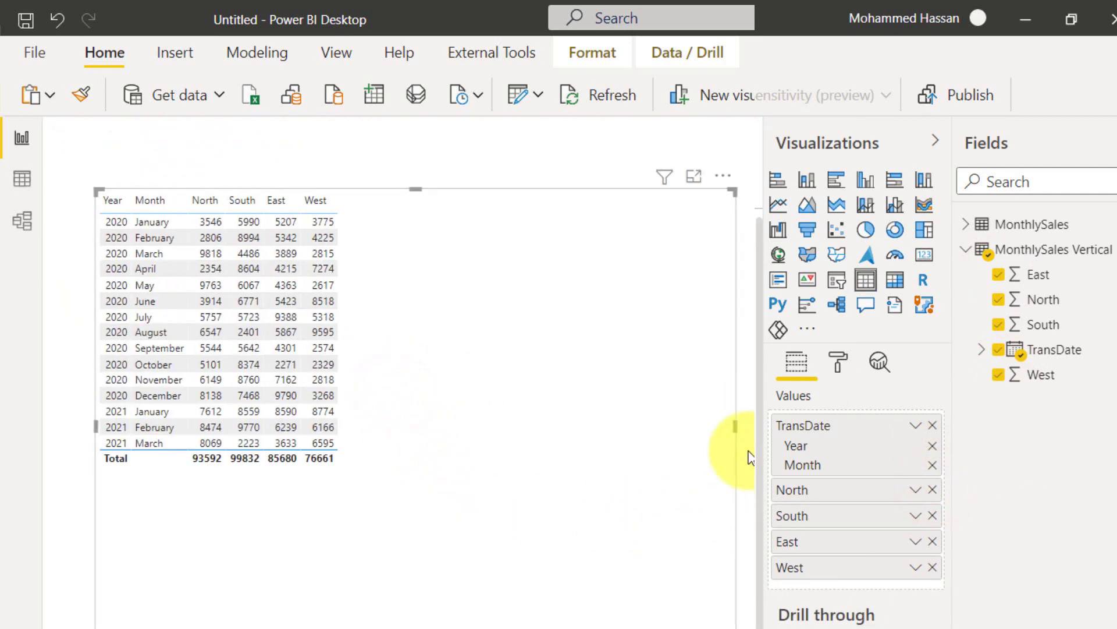
# Narrow the table and turn a copy placed to its right into a line chart.
pyautogui.moveTo(737, 427); pyautogui.dragTo(372, 427)
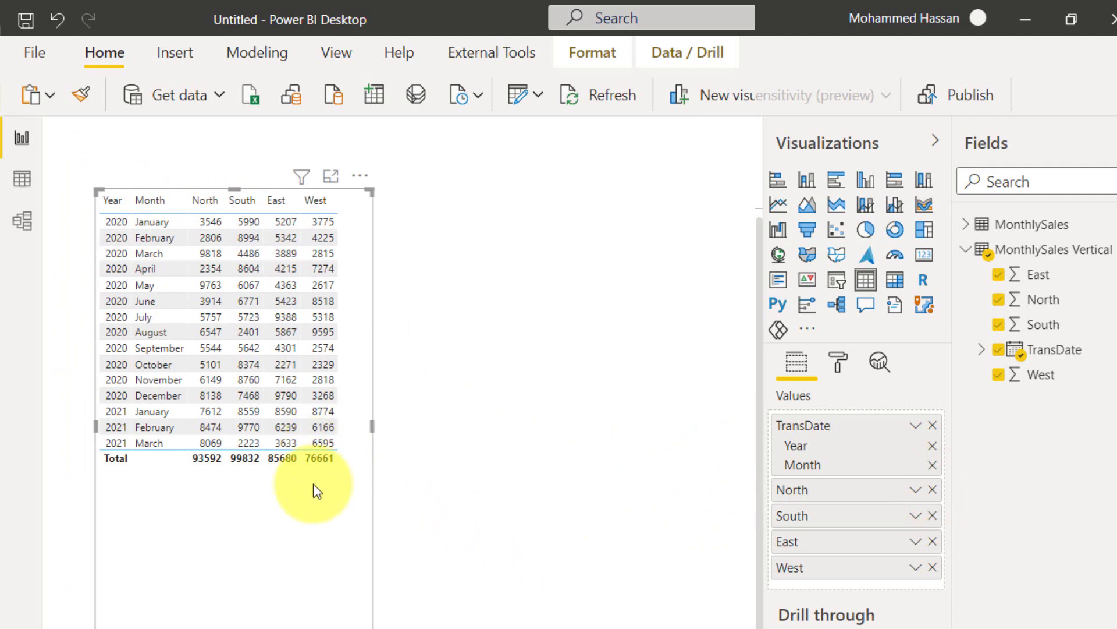
pyautogui.moveTo(245, 526); pyautogui.dragTo(719, 529)
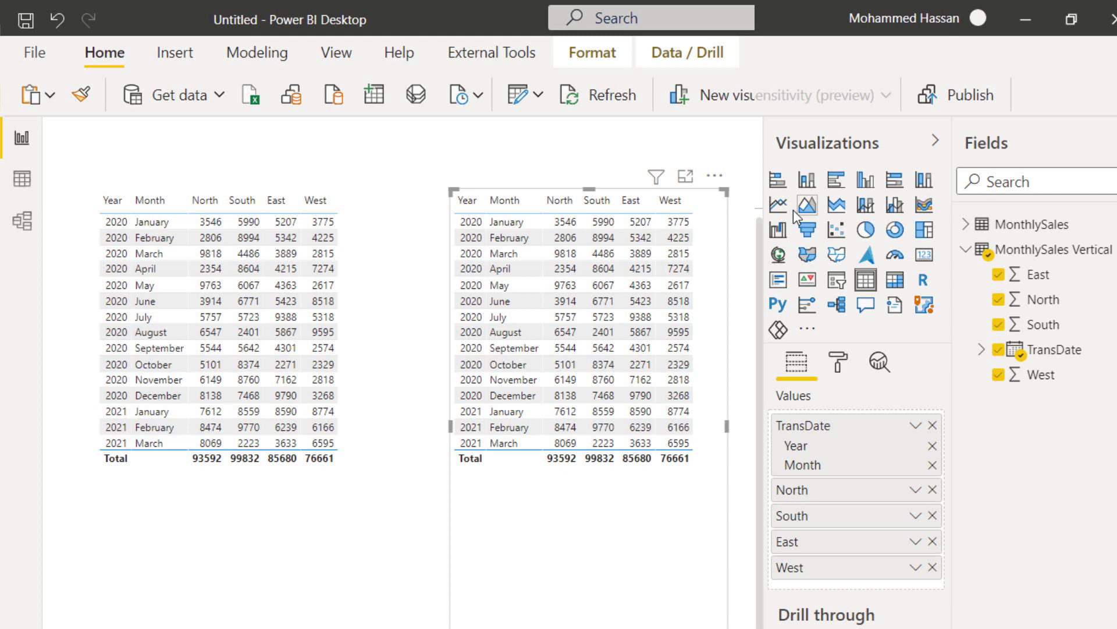
pyautogui.click(778, 205)
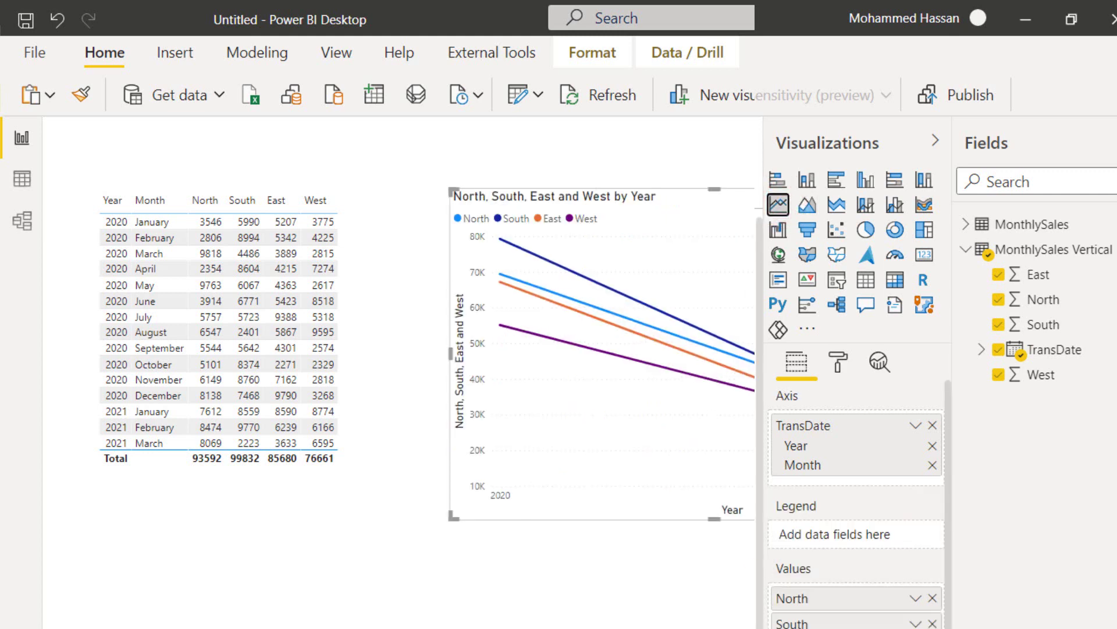
# Set the line chart's axis to plain TransDate instead of the date hierarchy.
pyautogui.moveTo(933, 431)
pyautogui.mouseDown()
pyautogui.moveTo(1047, 355)
pyautogui.moveTo(917, 434)
pyautogui.mouseUp()
pyautogui.click(916, 426)
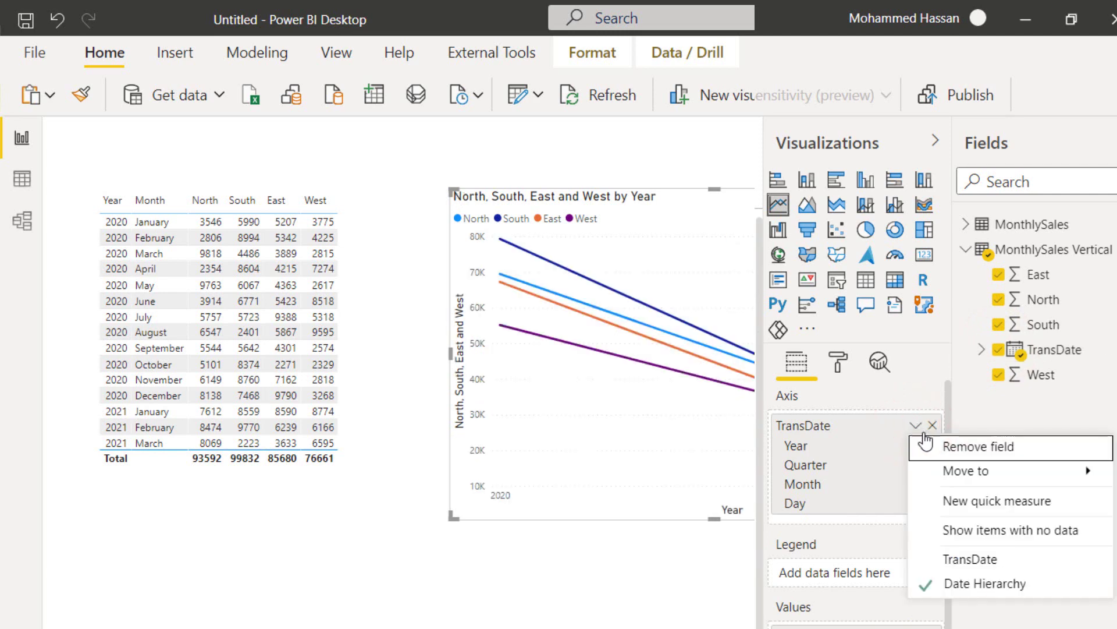
pyautogui.click(997, 560)
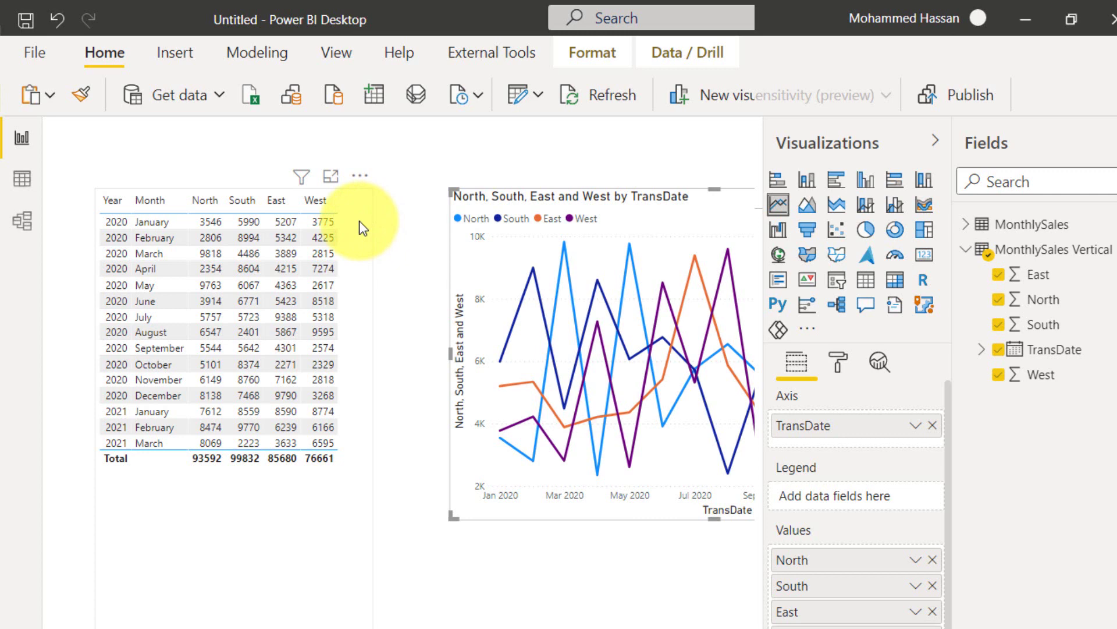
# Enlarge the North/South/East/West by TransDate line chart across the report page.
pyautogui.click(358, 221)
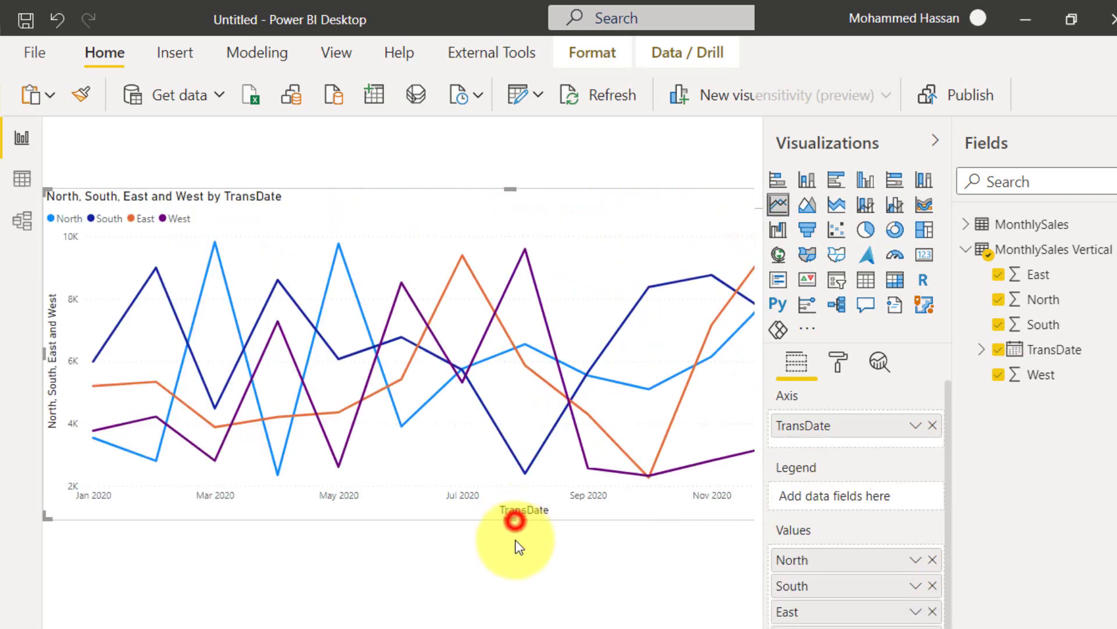
pyautogui.moveTo(515, 520); pyautogui.dragTo(618, 605)
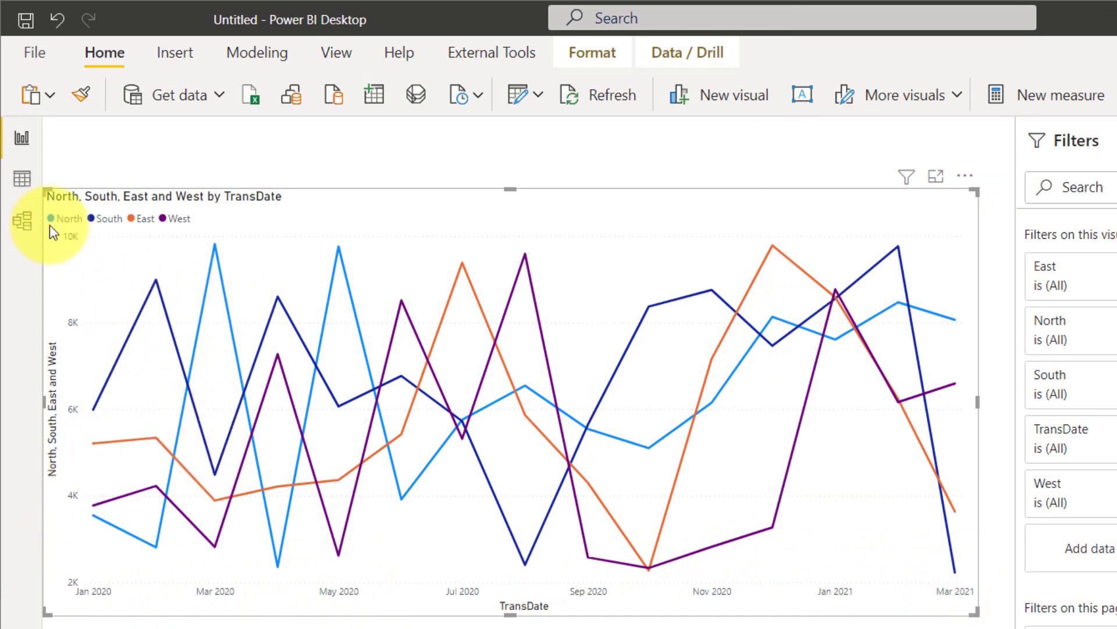
pyautogui.moveTo(246, 257)
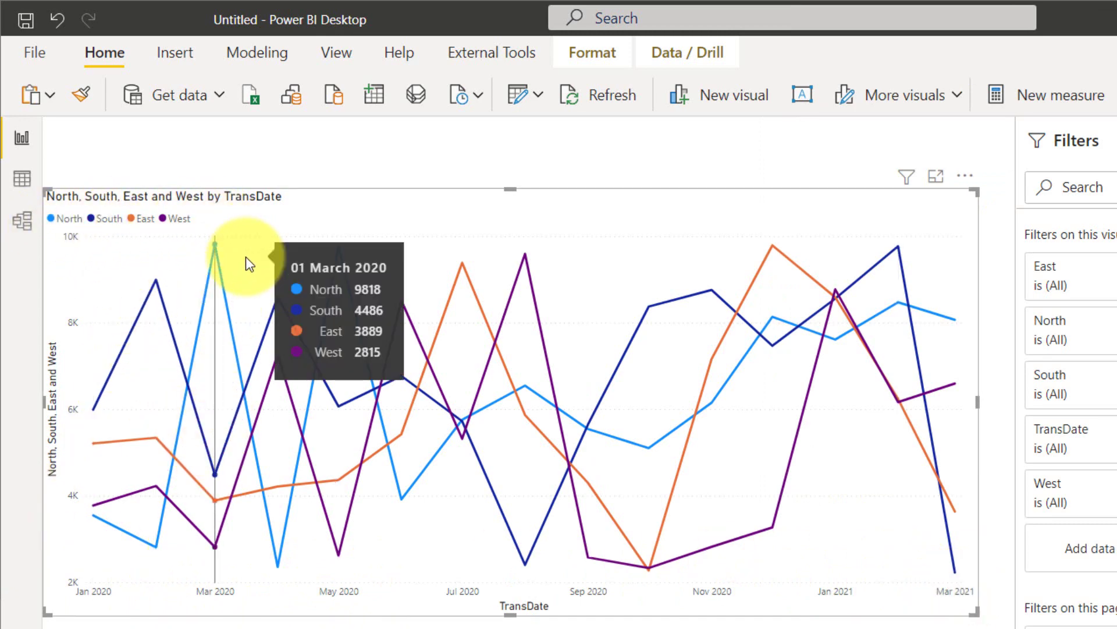